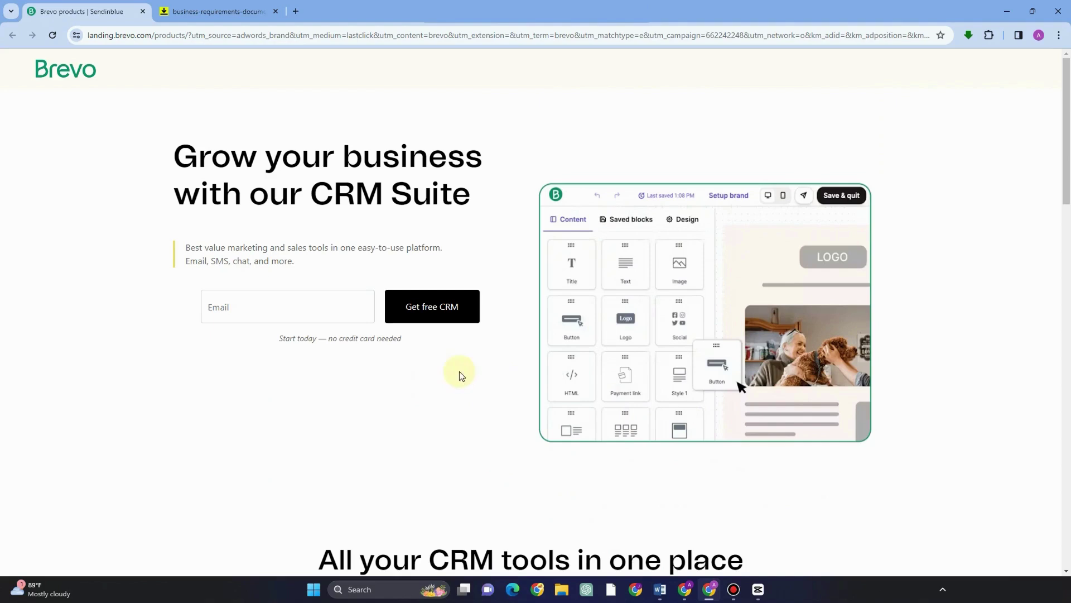
Step: Start the free sign-up from the landing page's e-mail field to reach registration
click(289, 307)
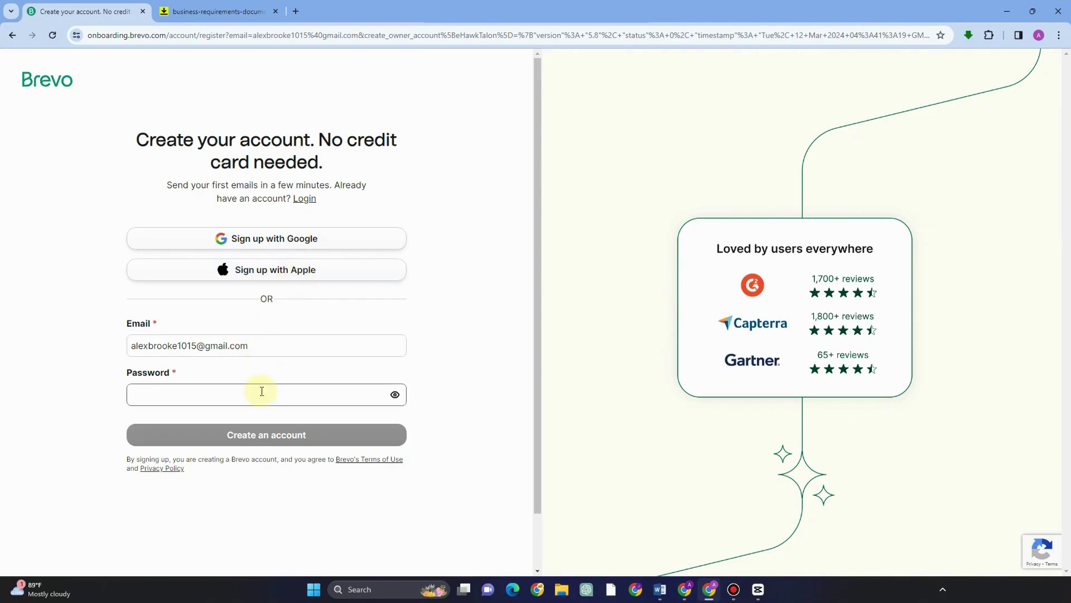
Step: Sign up with Google, replace the first name, enter the company name, and submit the profile
click(272, 241)
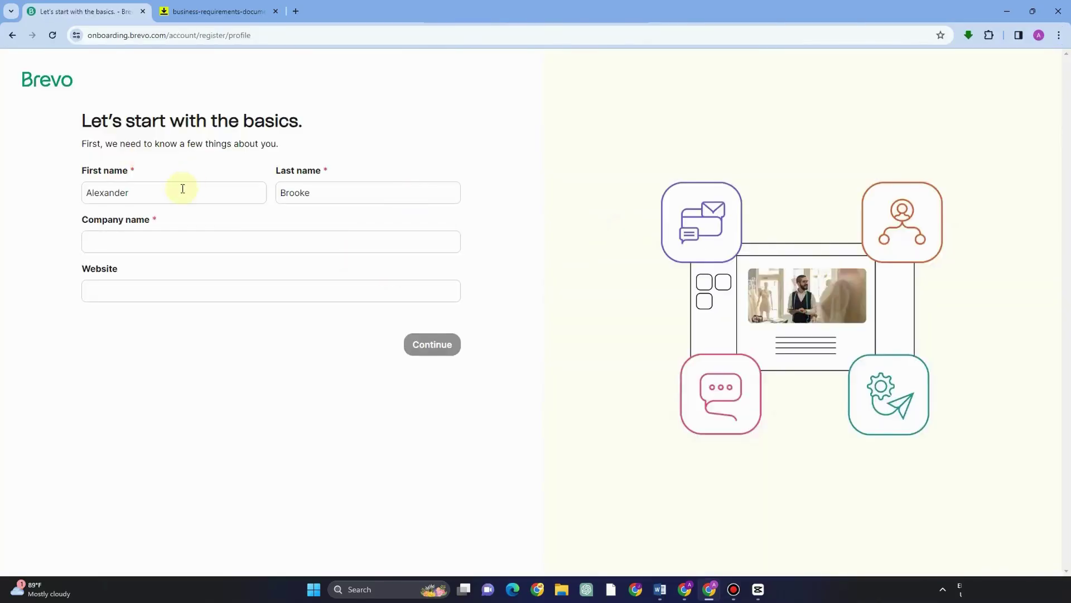
drag(181, 192, 0, 178)
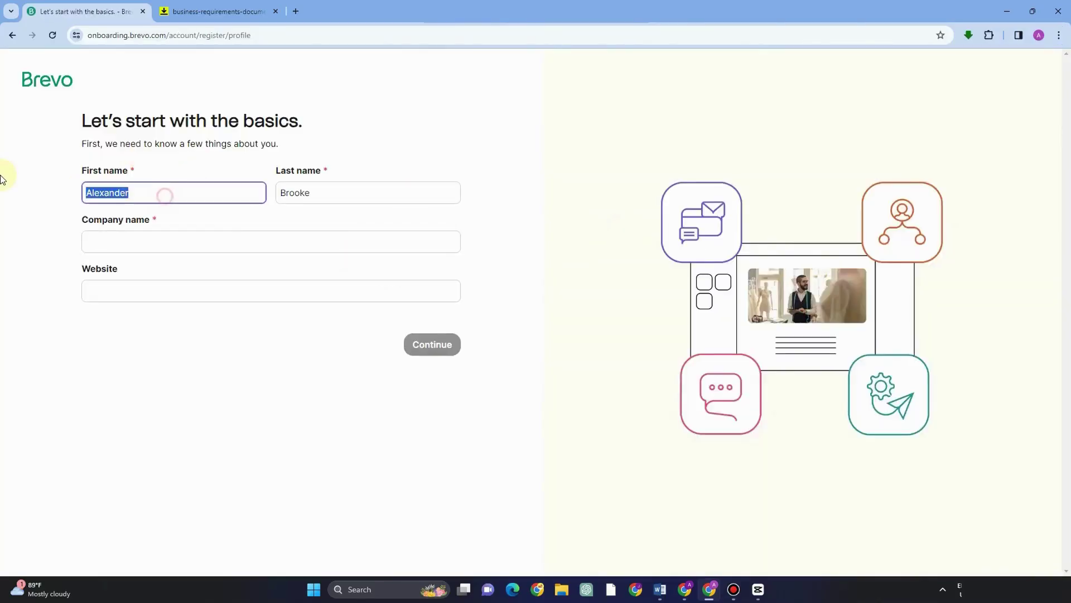
text(Al)
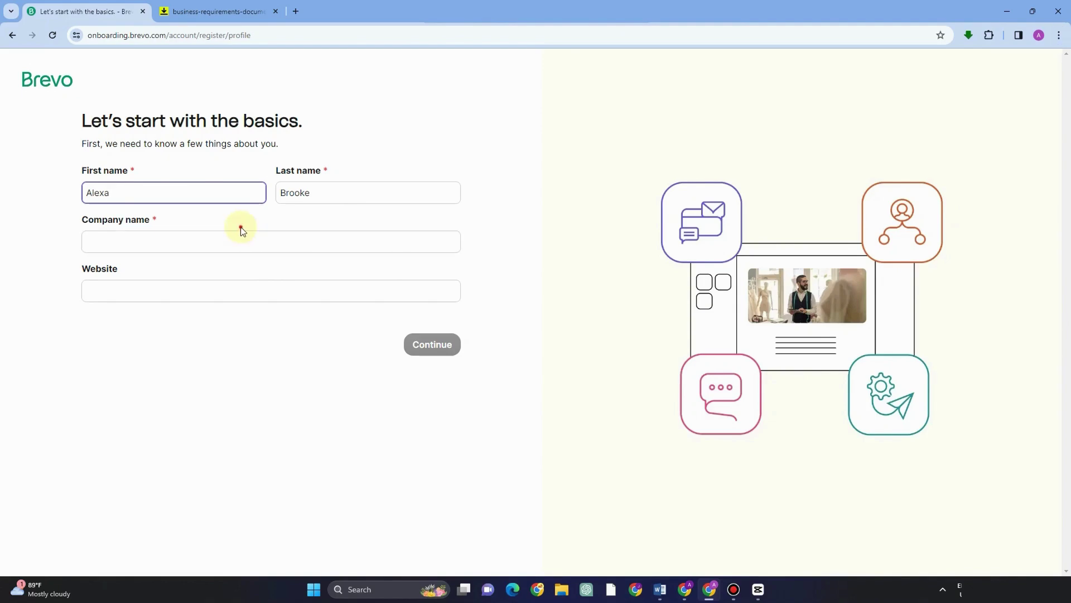
click(240, 229)
click(243, 243)
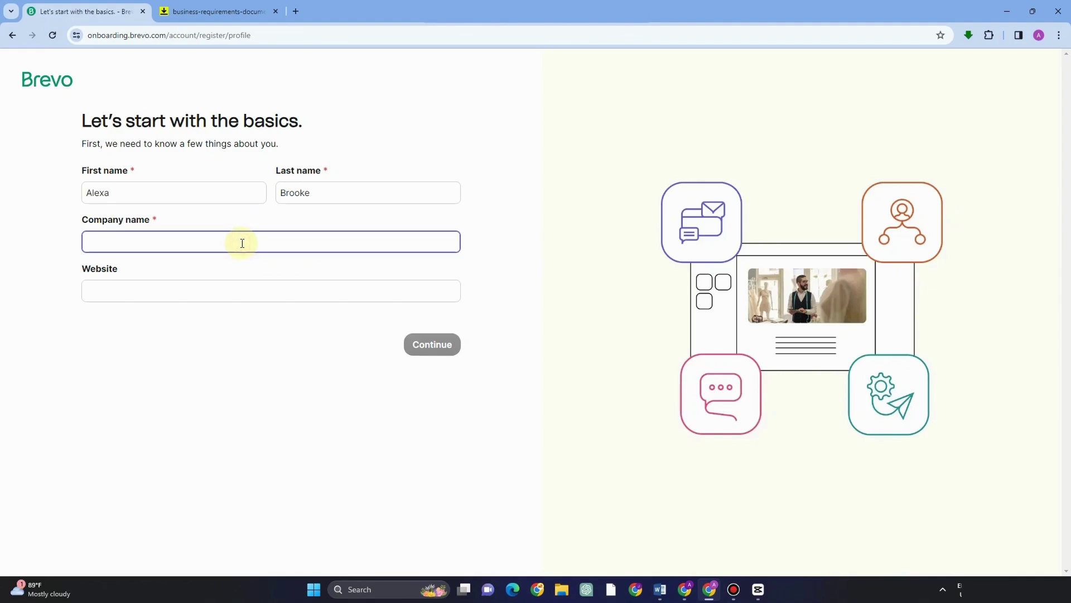
text(Alexa Project)
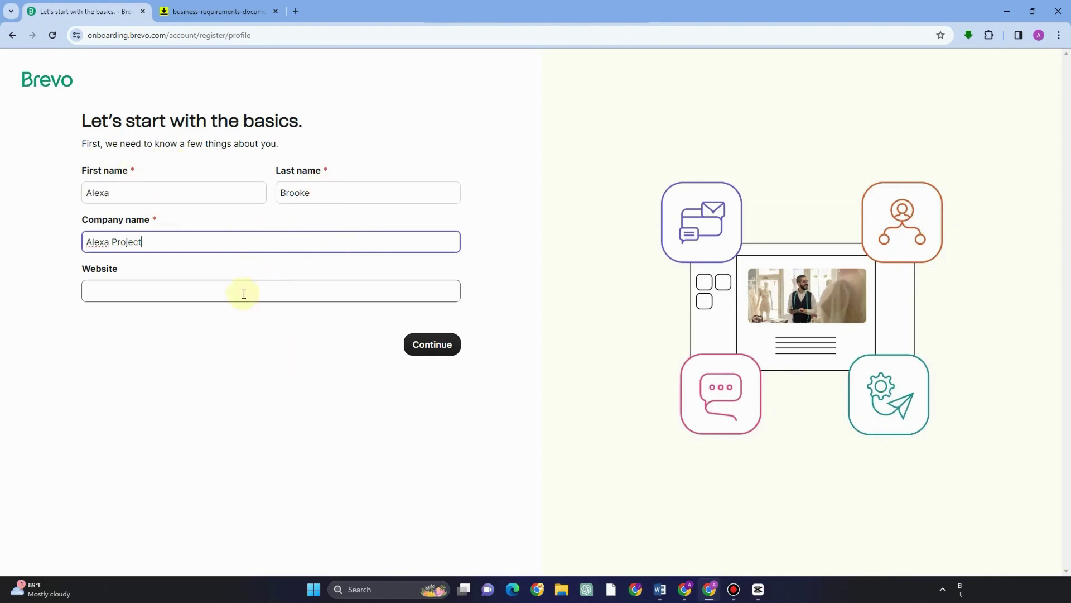
click(421, 338)
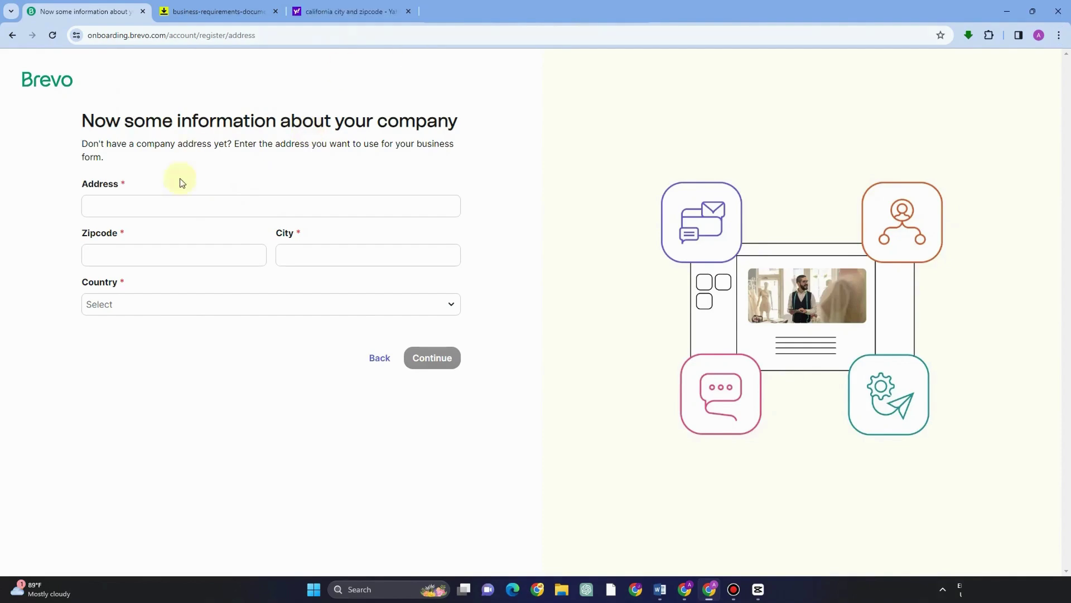
Step: Enter the company's street address, paste in the zip code, and type the city
click(183, 206)
text(California)
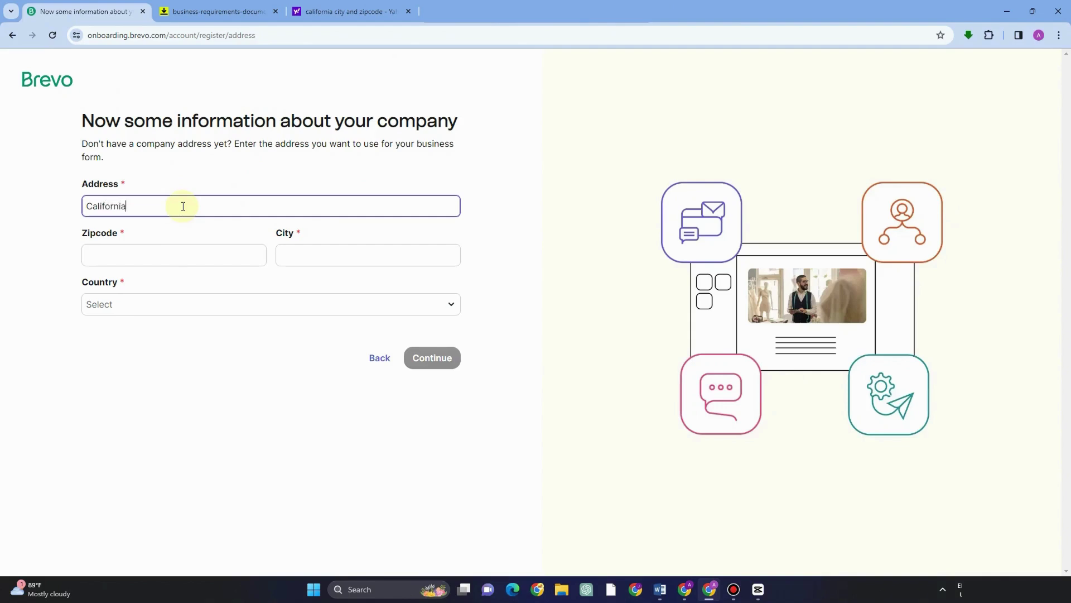
click(215, 258)
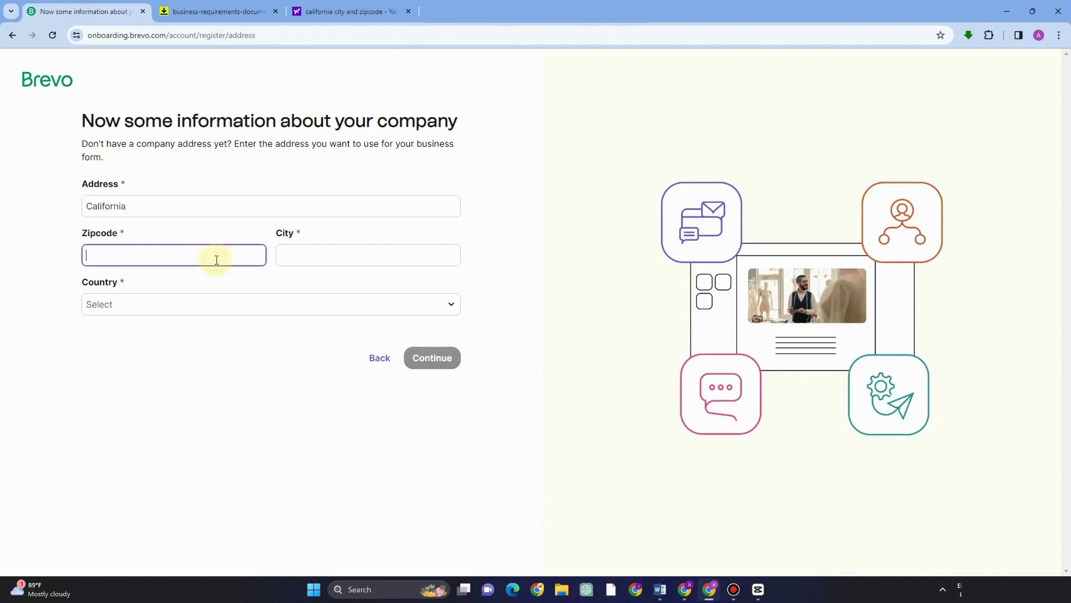
text(93504)
click(529, 211)
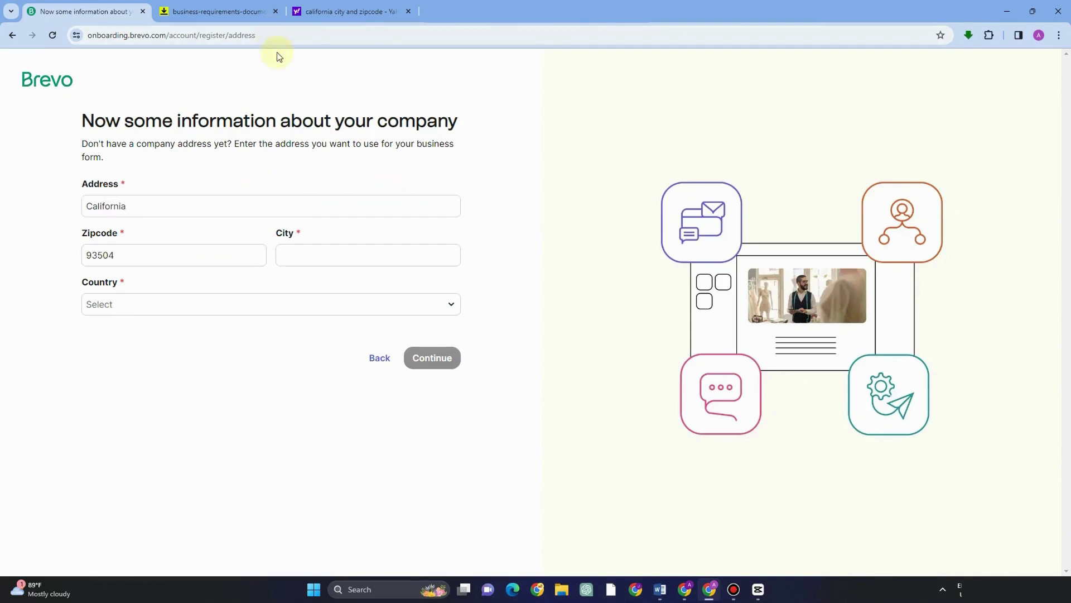
click(350, 255)
text(CA)
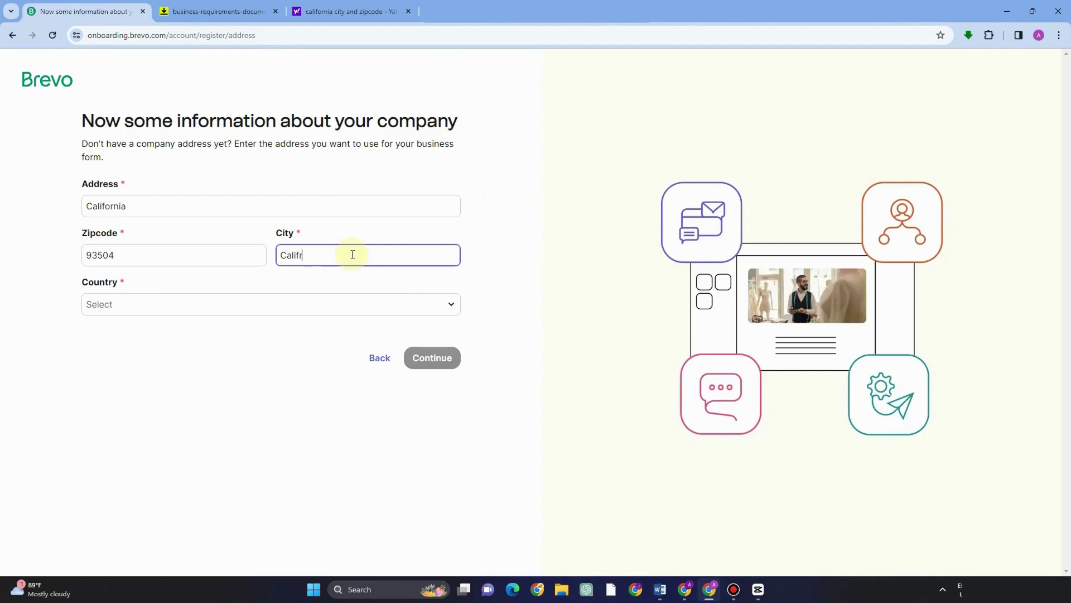
text(lifornia)
Step: Choose United States as the country and California as the state, then submit the address
click(378, 306)
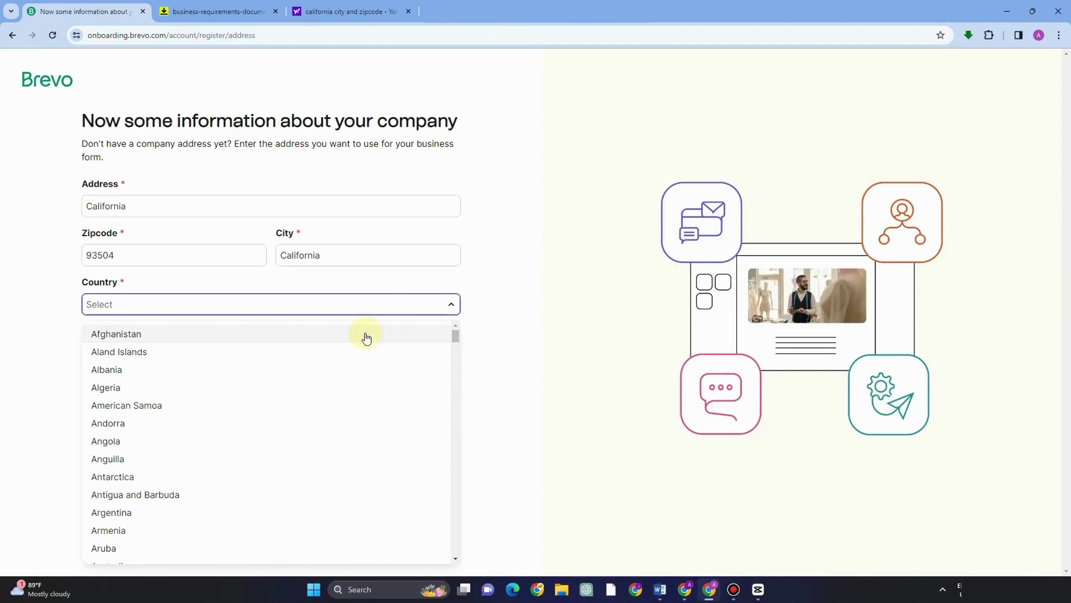
text(c)
scroll(175, 424, down, 4)
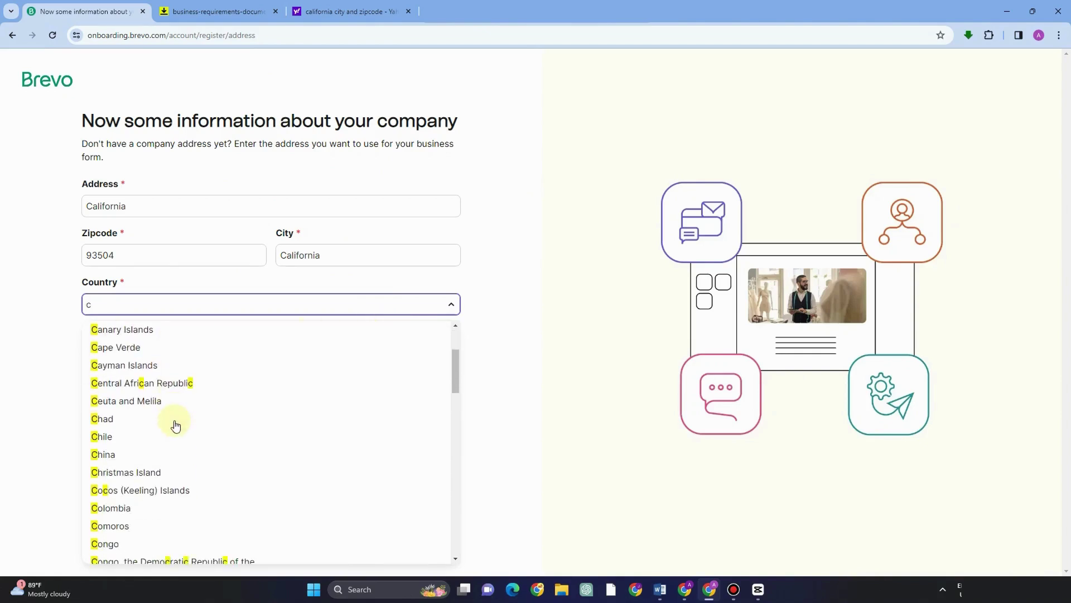
scroll(176, 422, up, 4)
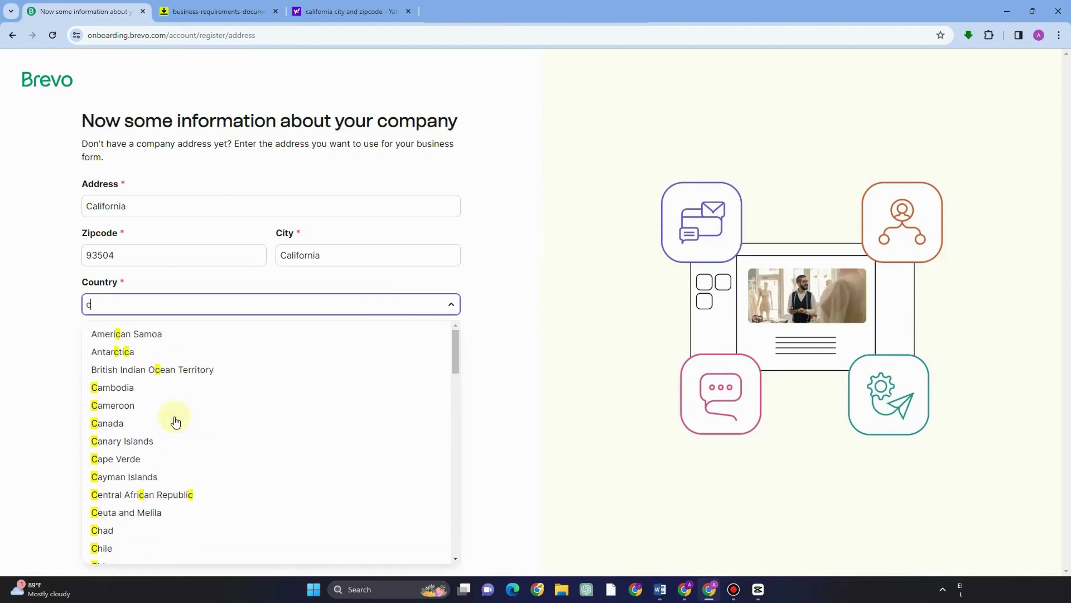
key(BackSpace)
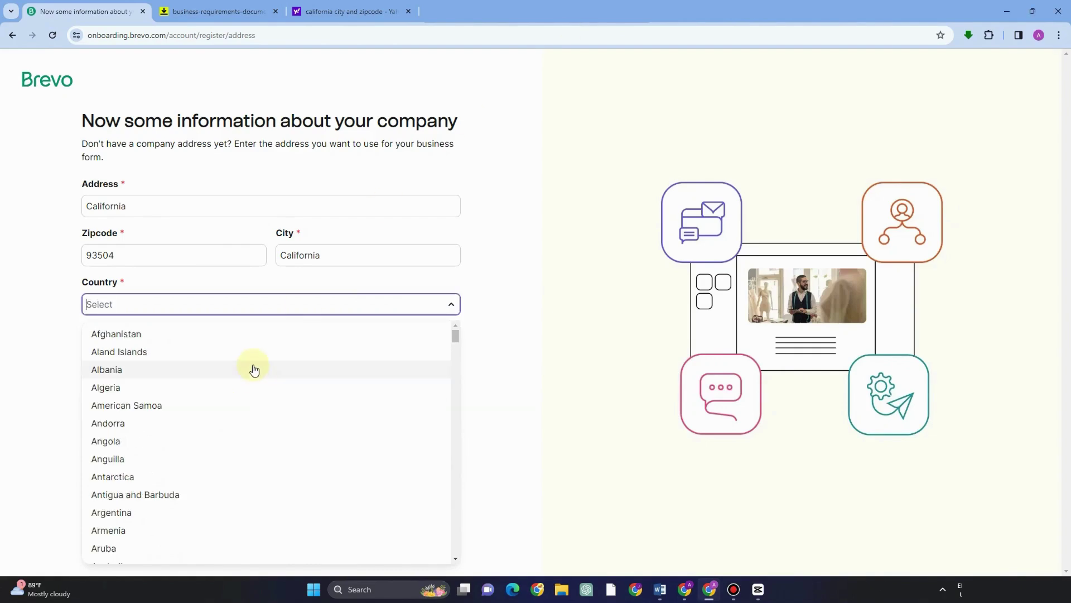
text(u)
scroll(255, 401, down, 8)
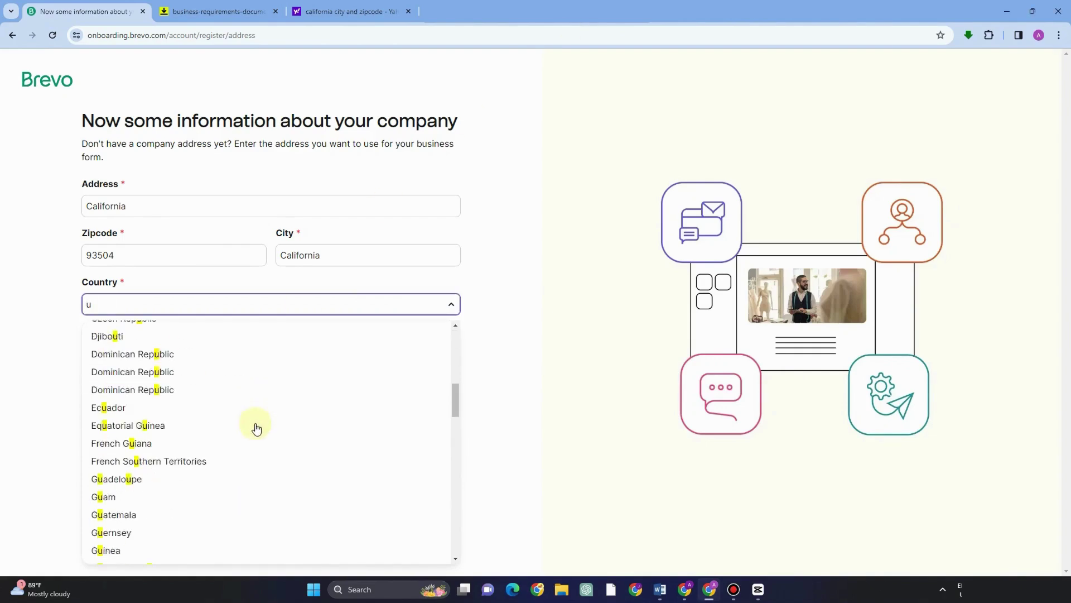
scroll(256, 430, down, 15)
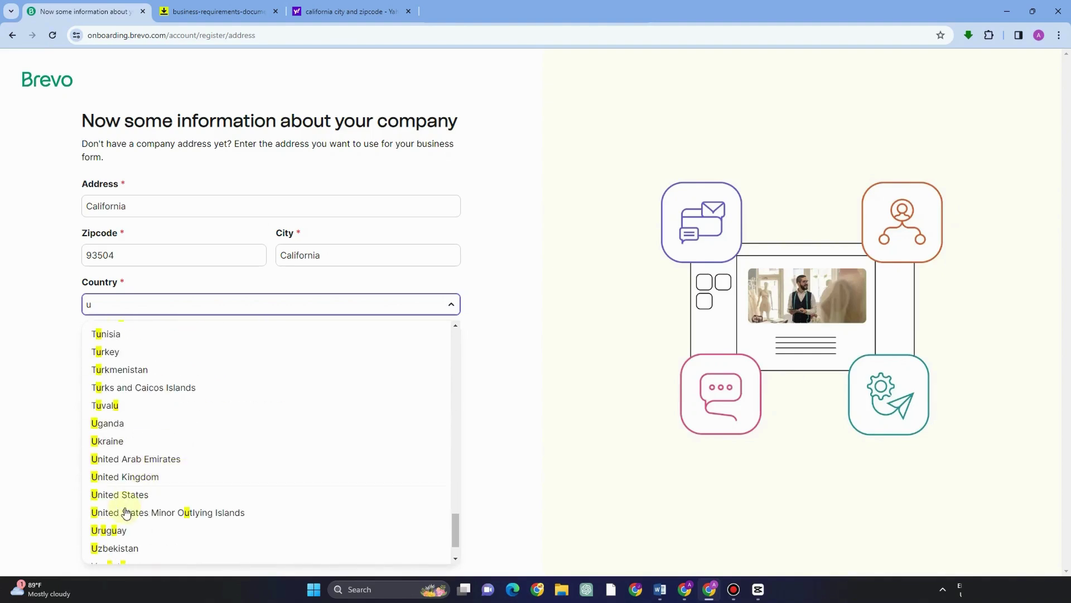
click(135, 494)
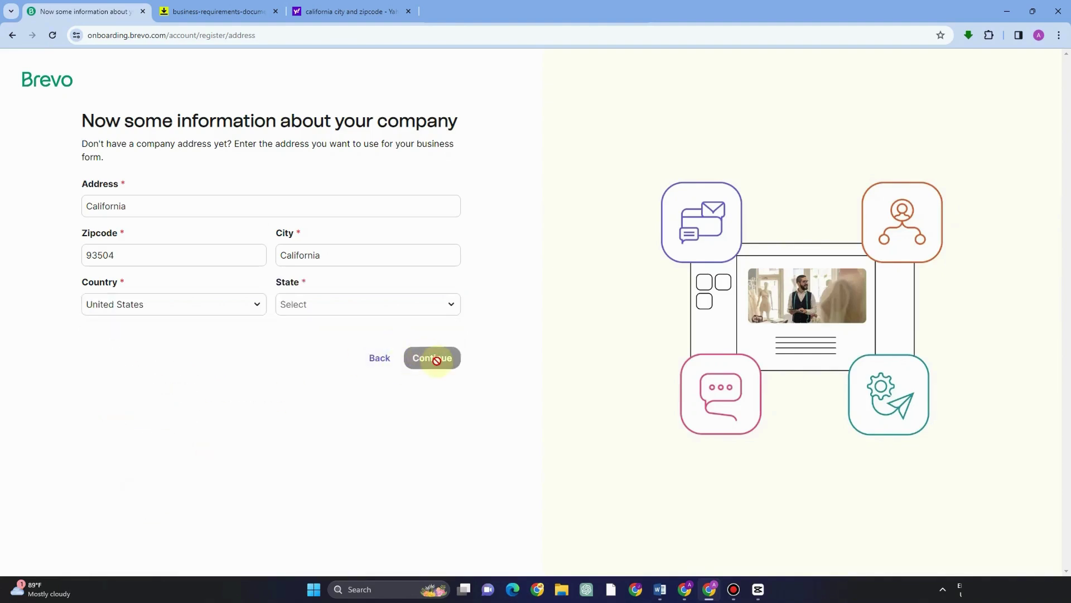
click(361, 300)
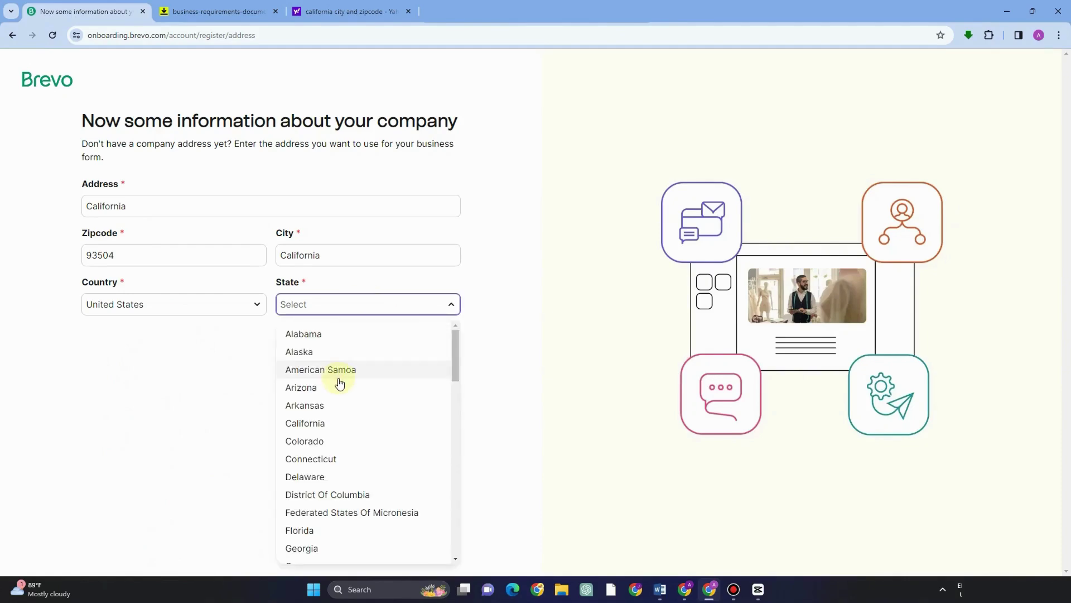
scroll(337, 380, down, 4)
scroll(338, 382, up, 3)
click(316, 366)
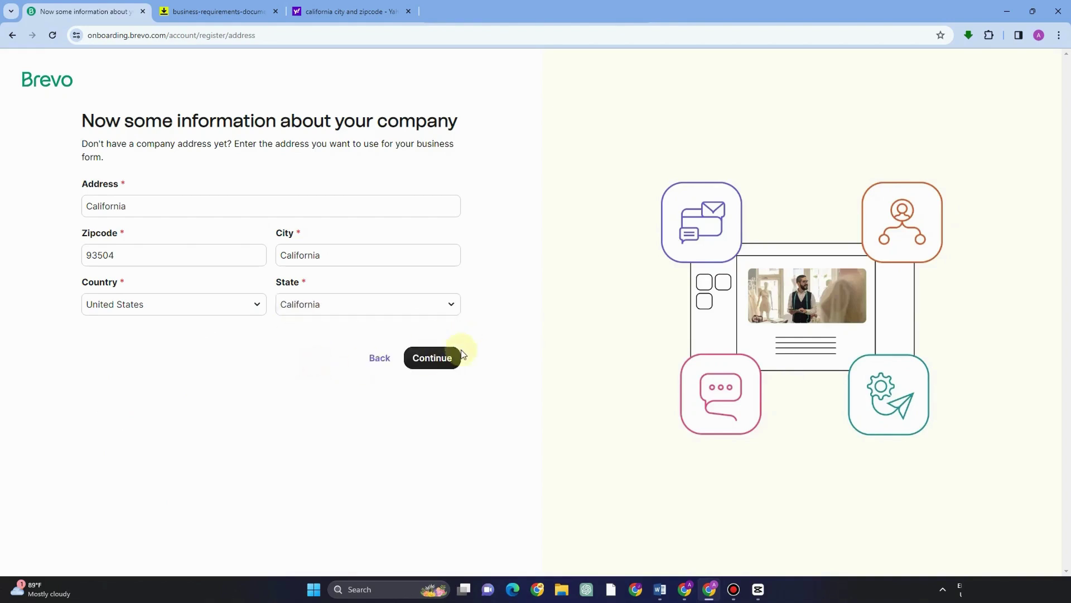
click(446, 360)
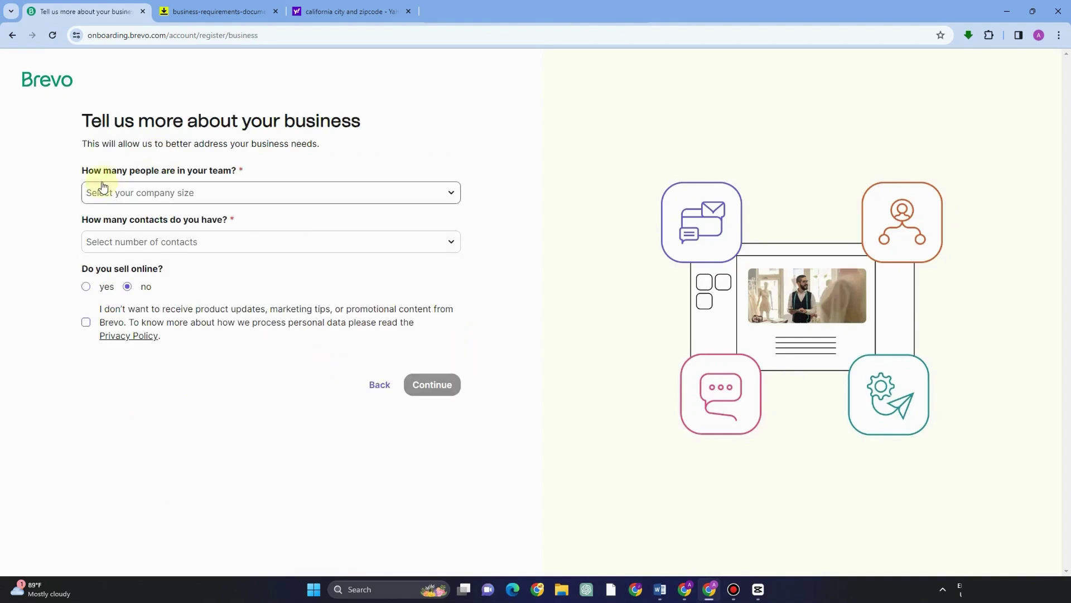
Step: Choose 2-10 employees and 1-300 contacts, opt out of marketing e-mails, and submit the details
click(283, 195)
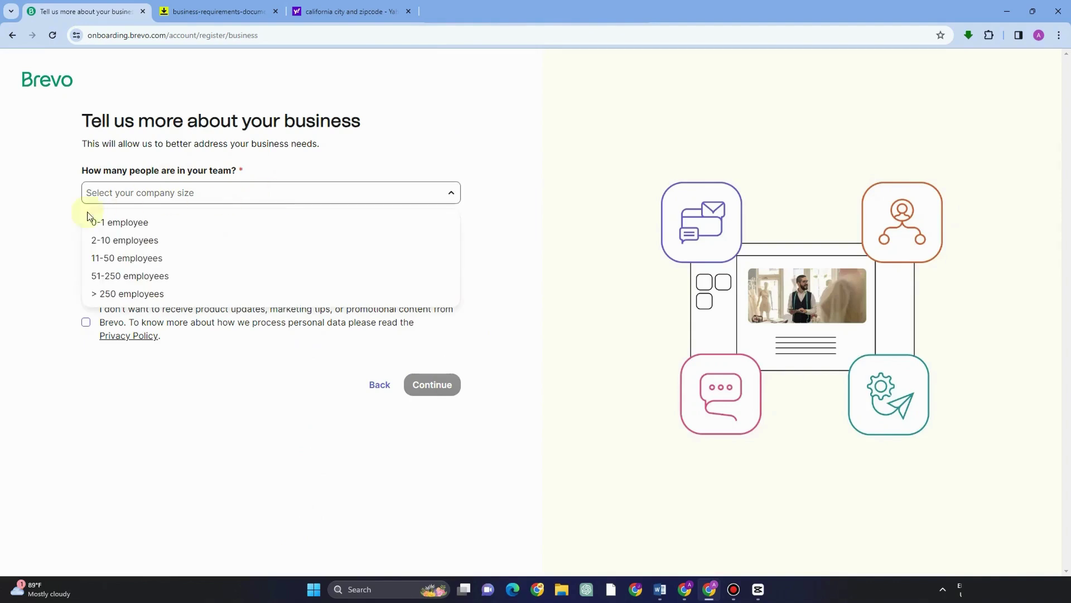
click(139, 240)
click(191, 244)
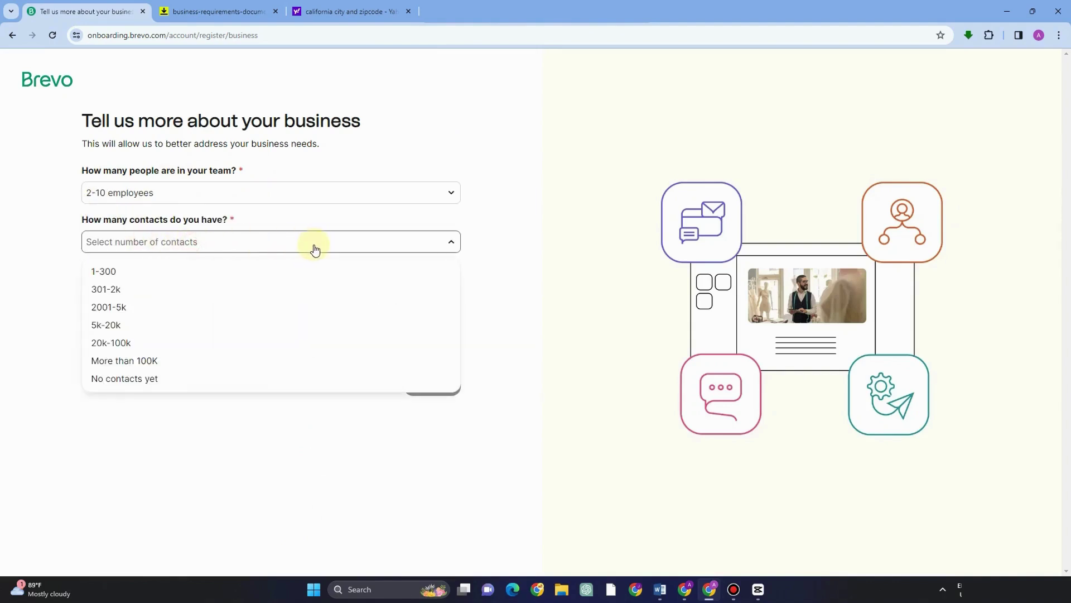
click(120, 271)
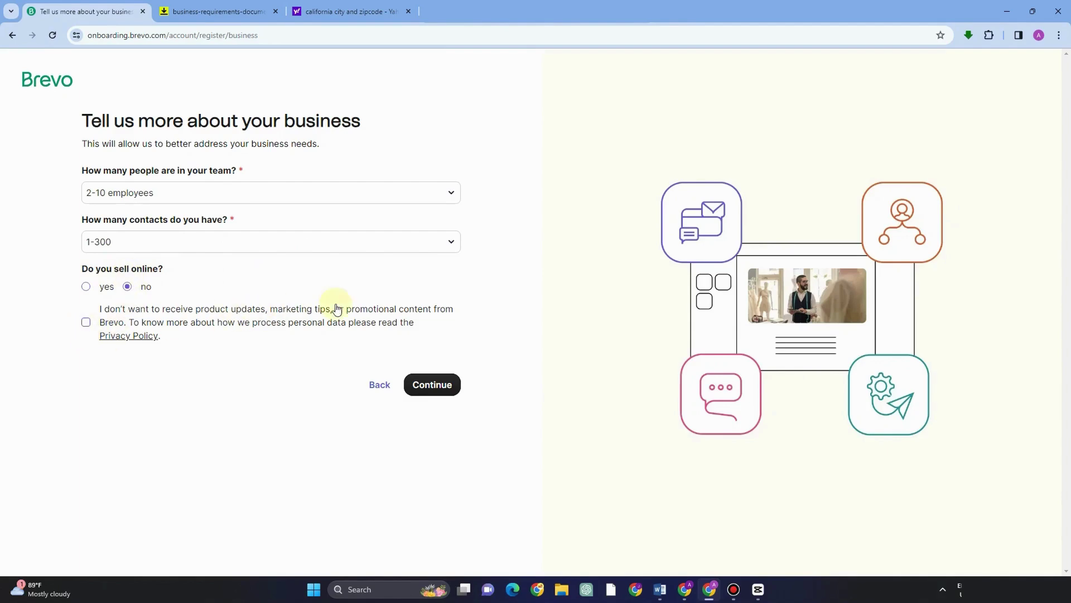
click(86, 324)
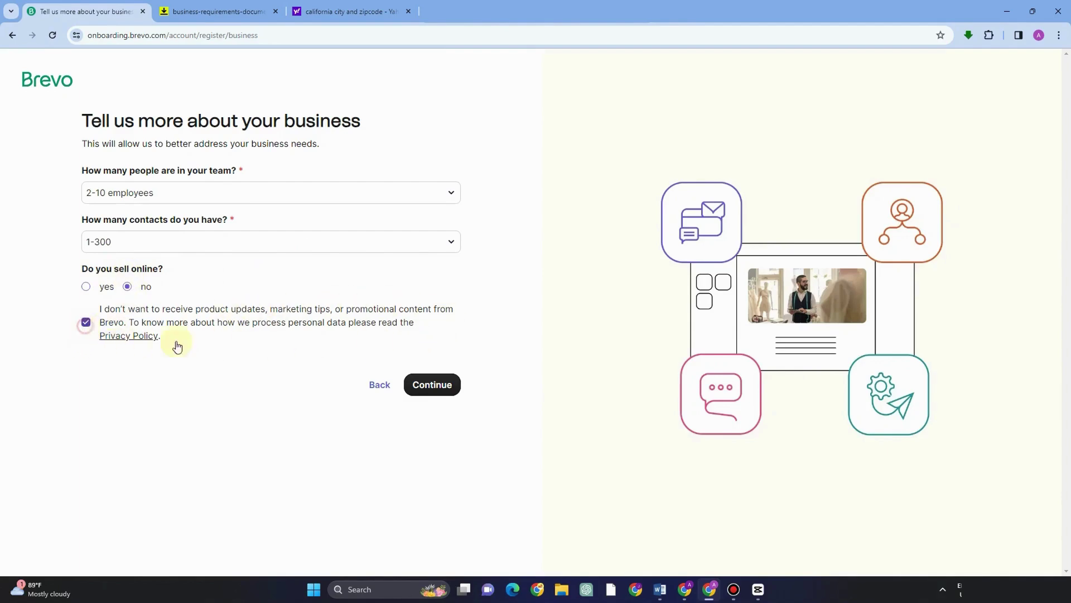
click(438, 380)
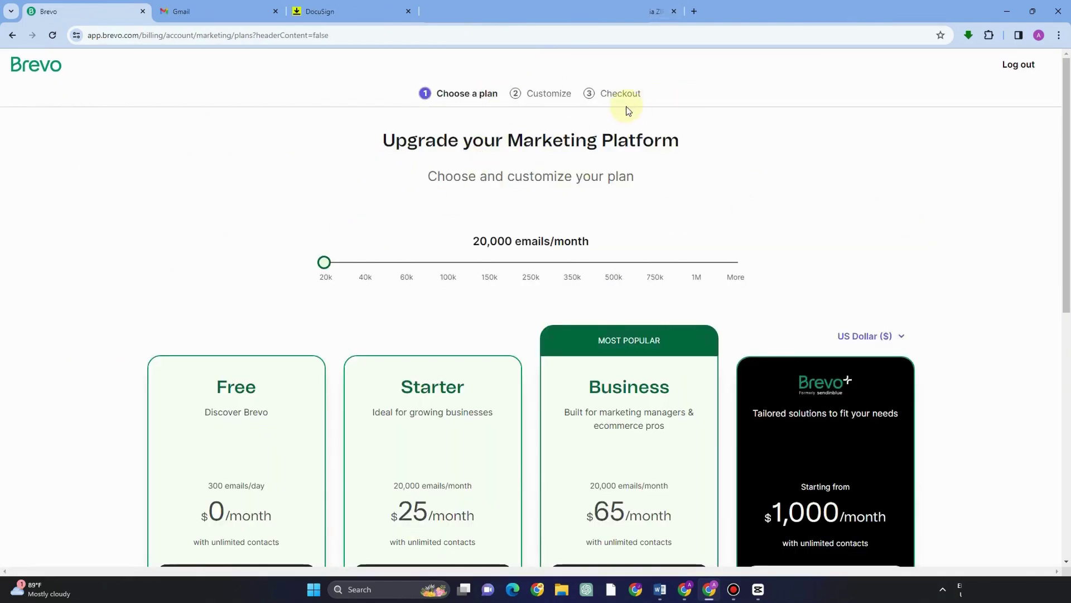
Step: Compare the plans on the pricing page and continue with the Free plan
scroll(282, 370, down, 3)
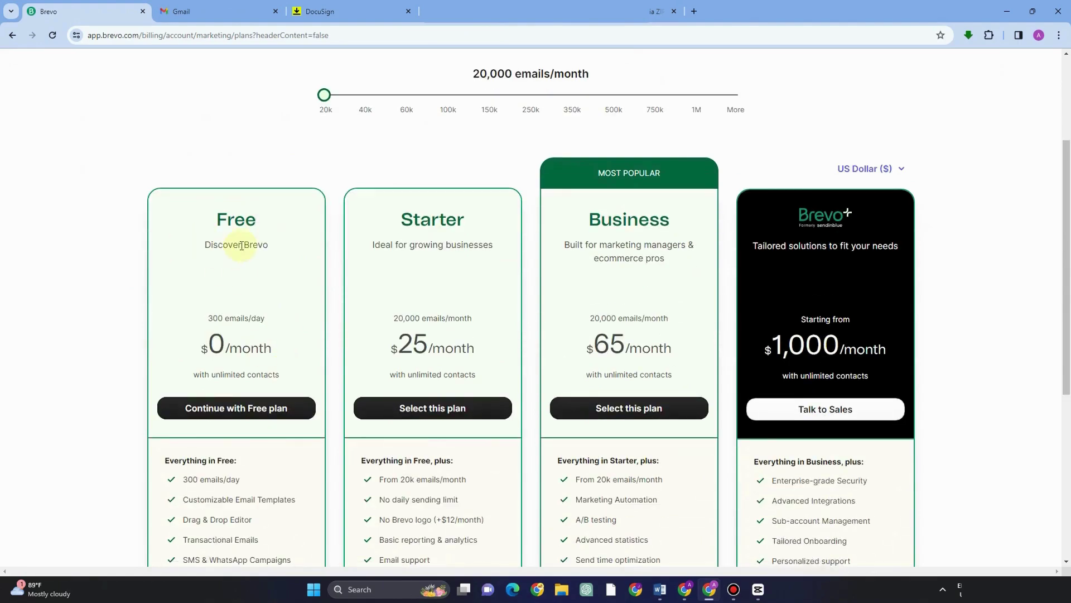
scroll(283, 323, down, 4)
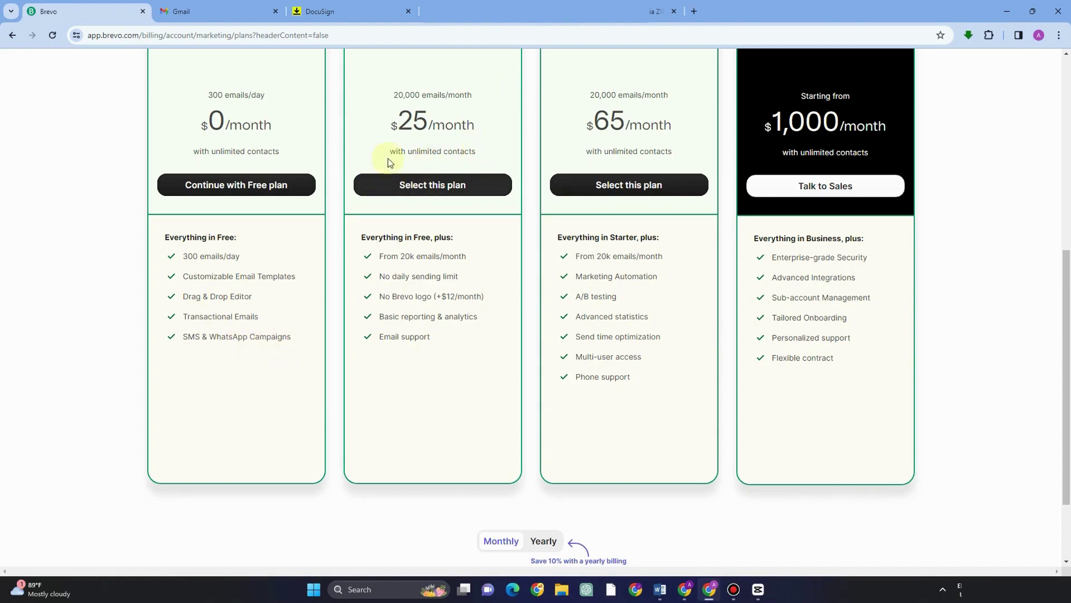
scroll(389, 162, up, 3)
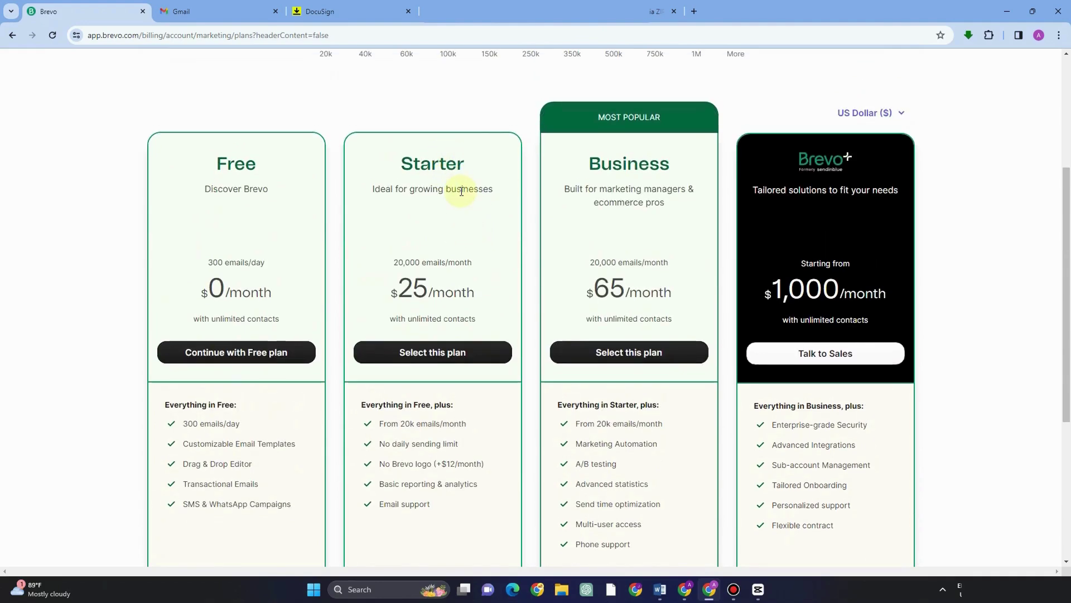
scroll(455, 313, down, 2)
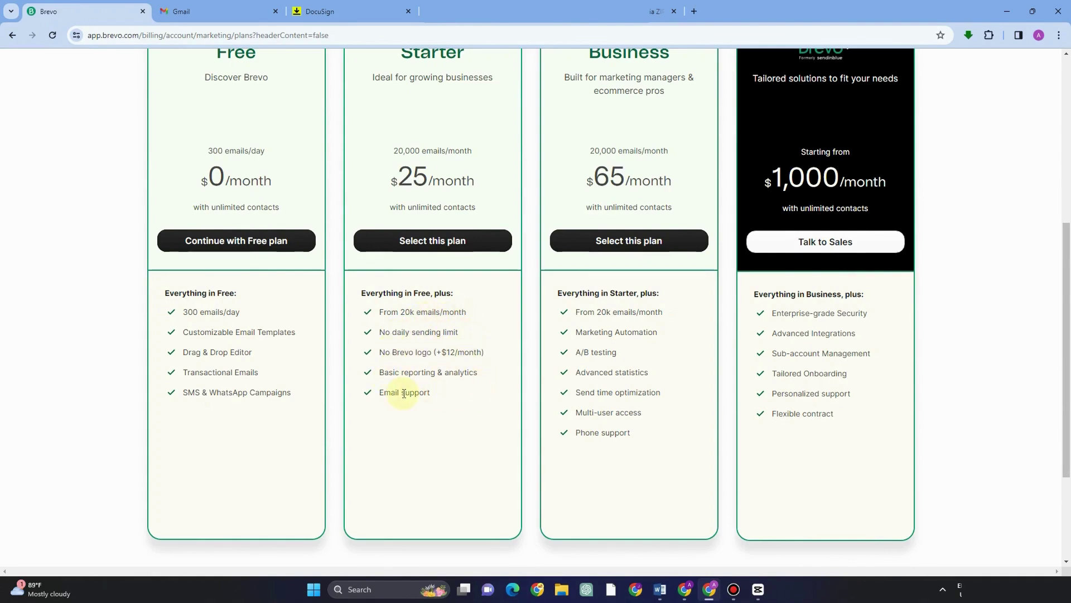
scroll(619, 149, up, 3)
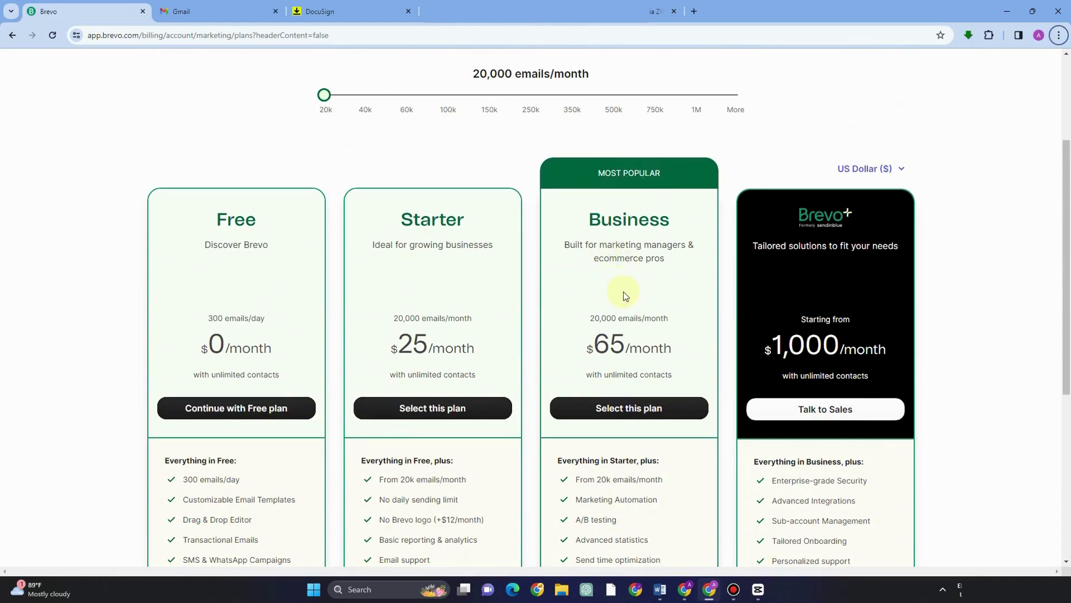
scroll(628, 294, down, 3)
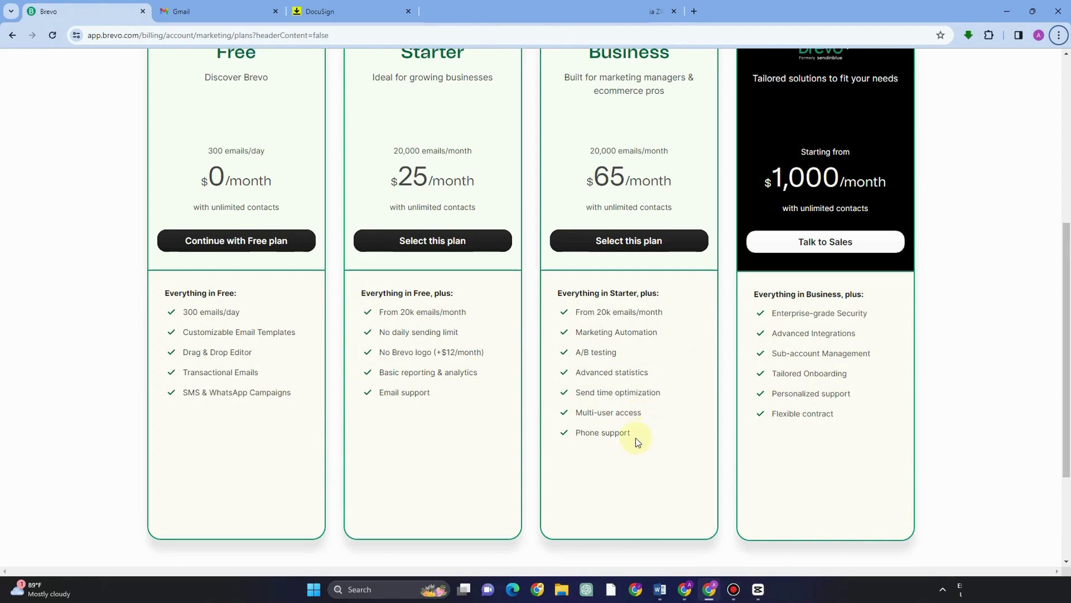
scroll(781, 290, up, 4)
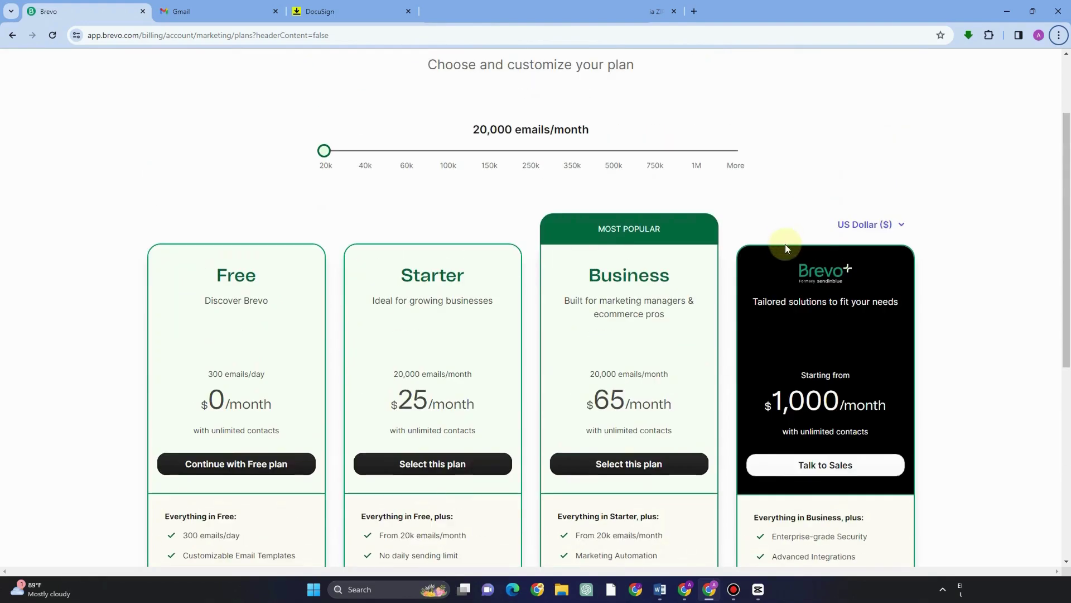
scroll(832, 304, down, 2)
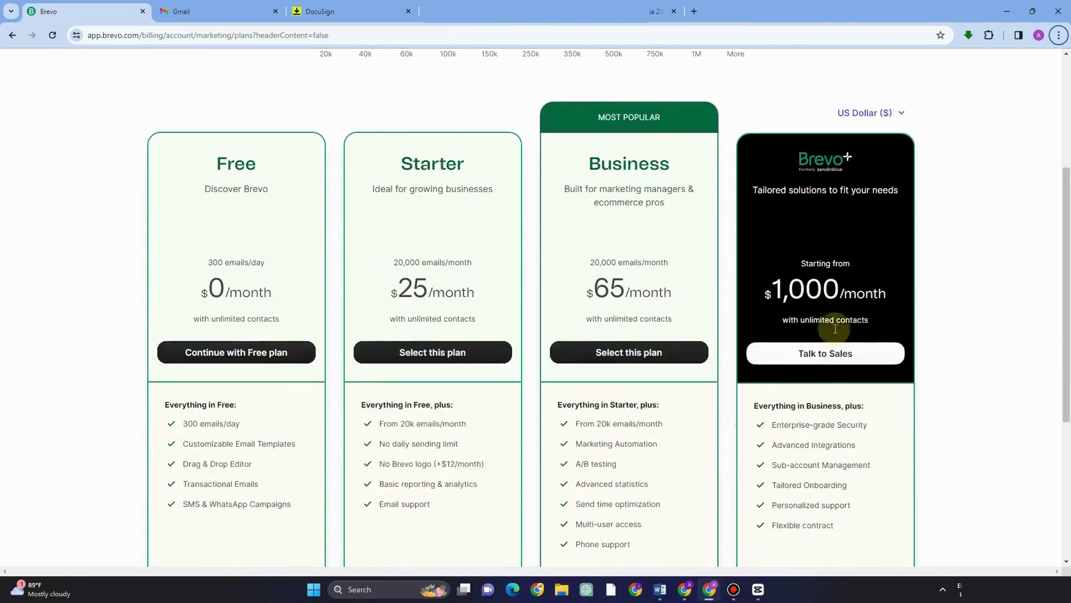
scroll(867, 411, down, 2)
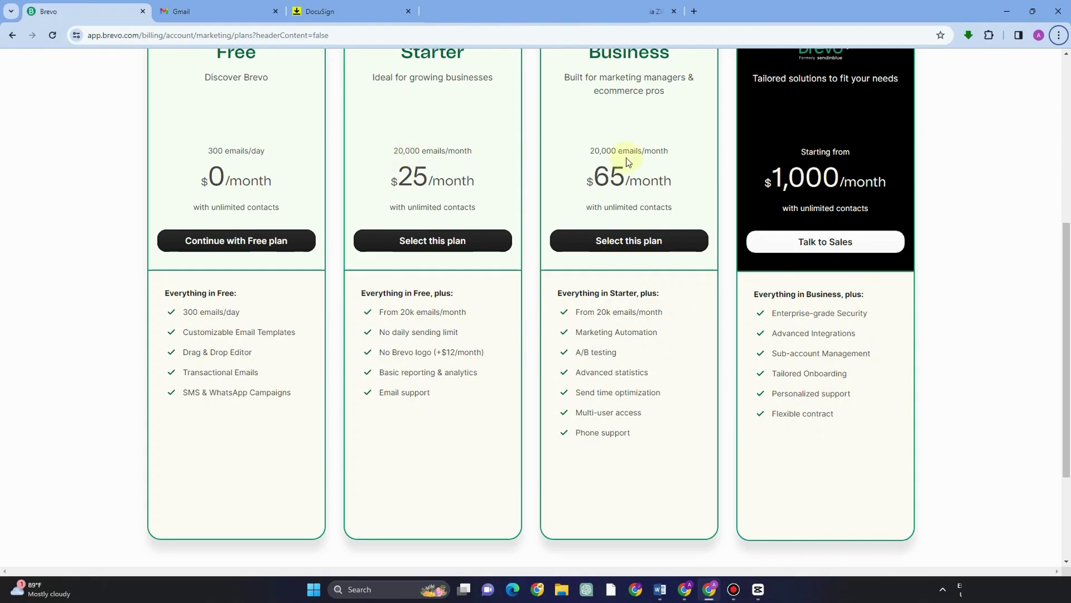
scroll(576, 163, up, 5)
scroll(270, 371, down, 3)
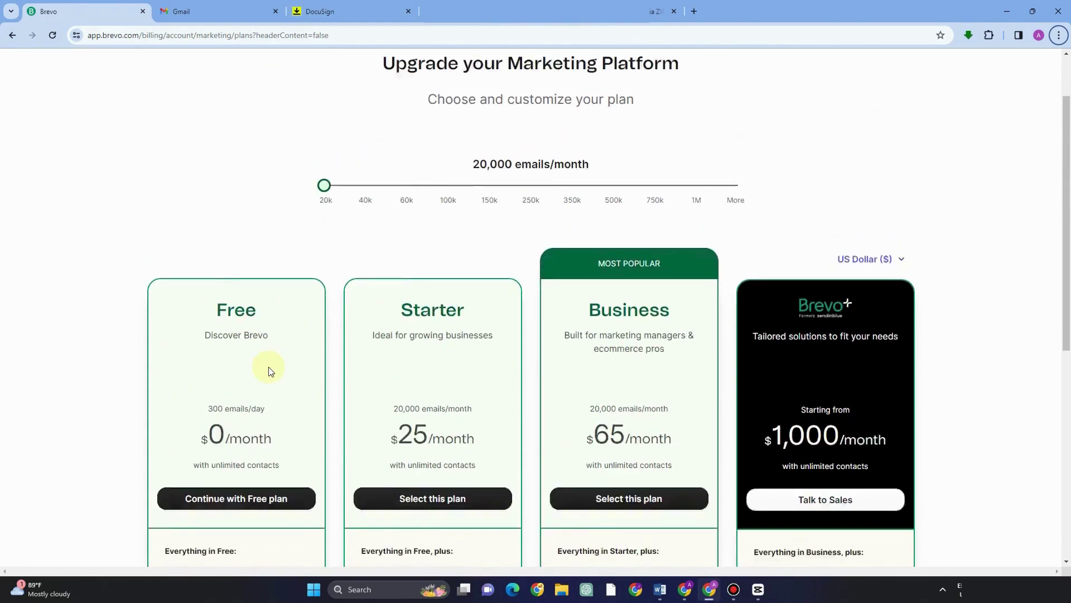
click(215, 352)
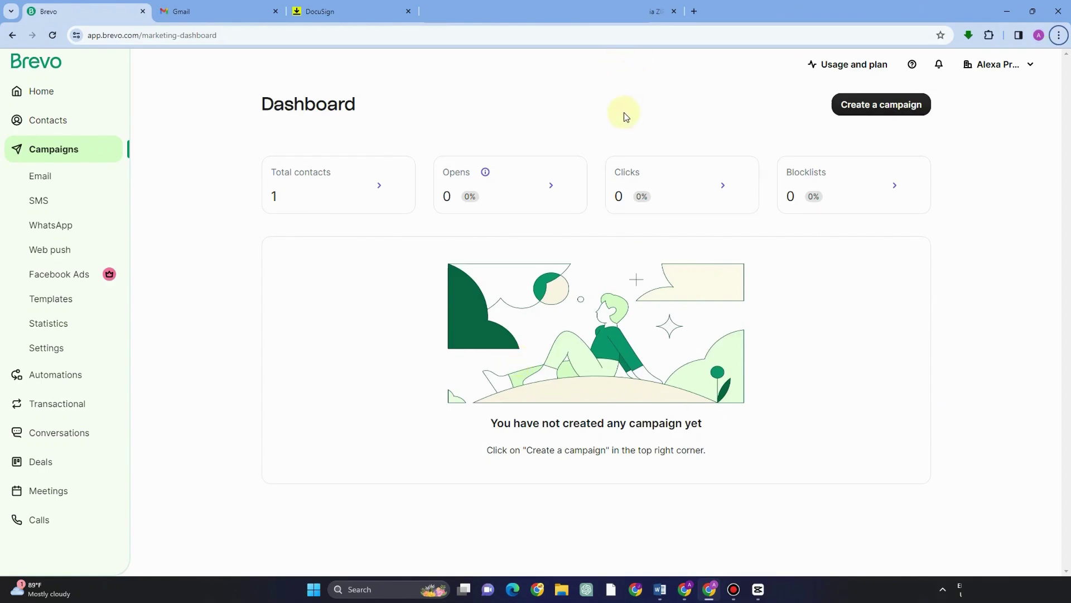
Step: Go to Home and scroll through the welcome page's Get started checklist and campaign sections
click(96, 89)
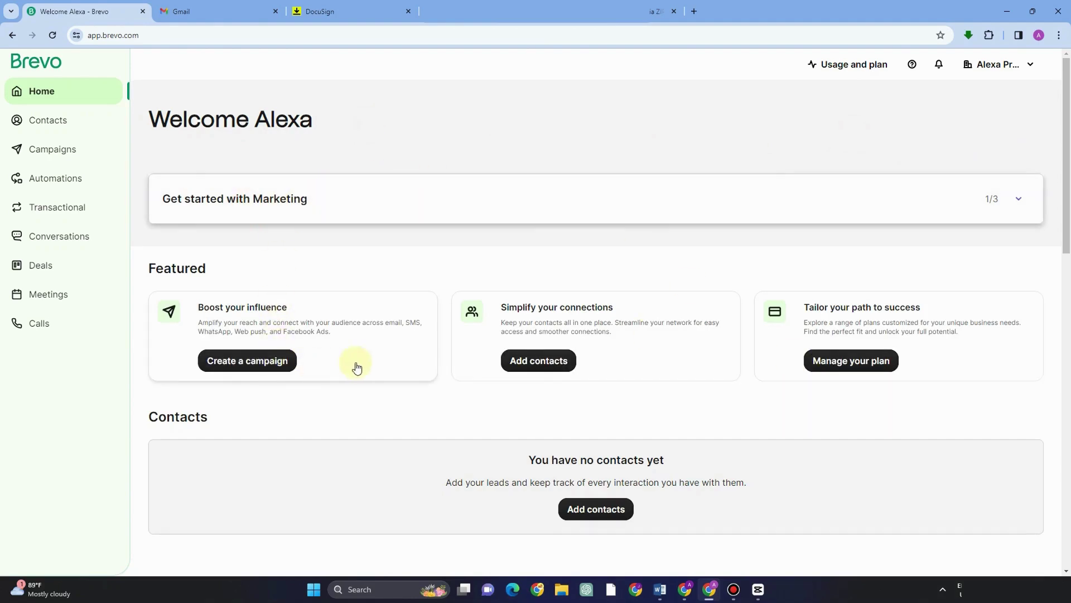
scroll(883, 394, down, 3)
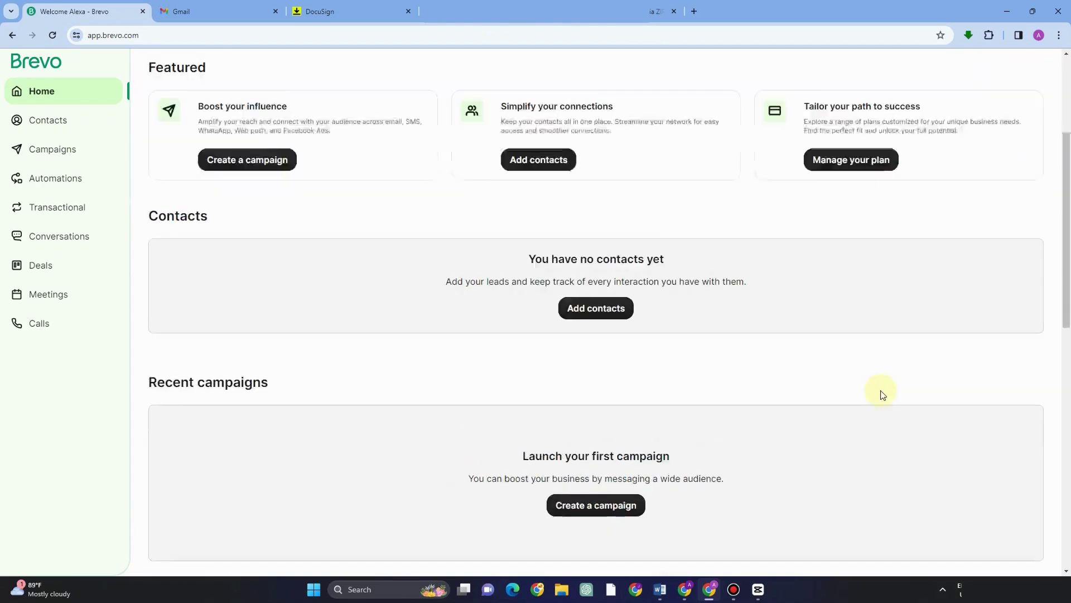
scroll(883, 394, down, 12)
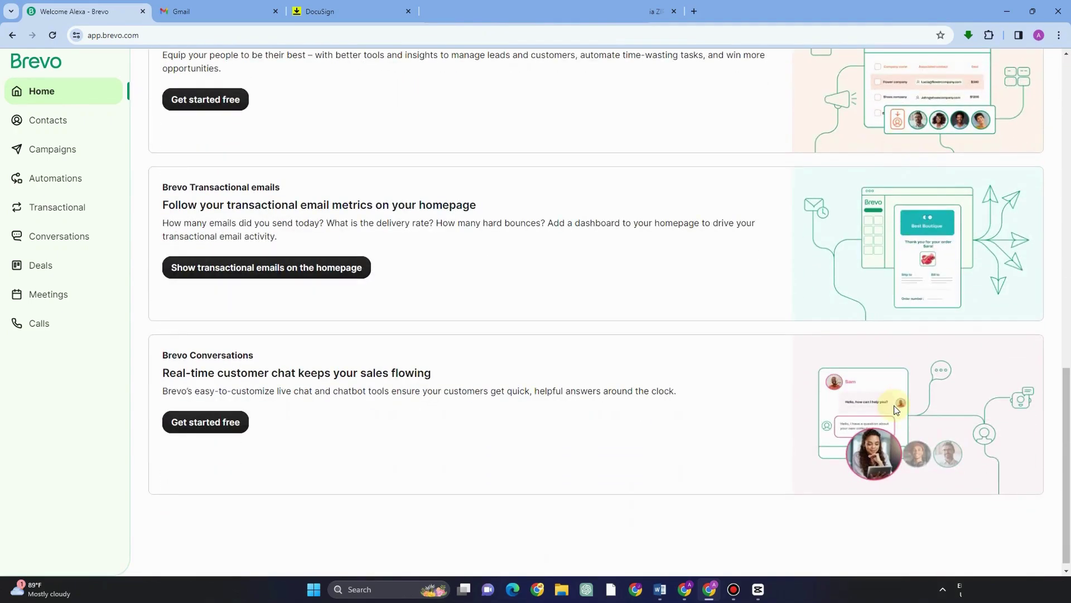
scroll(890, 401, up, 13)
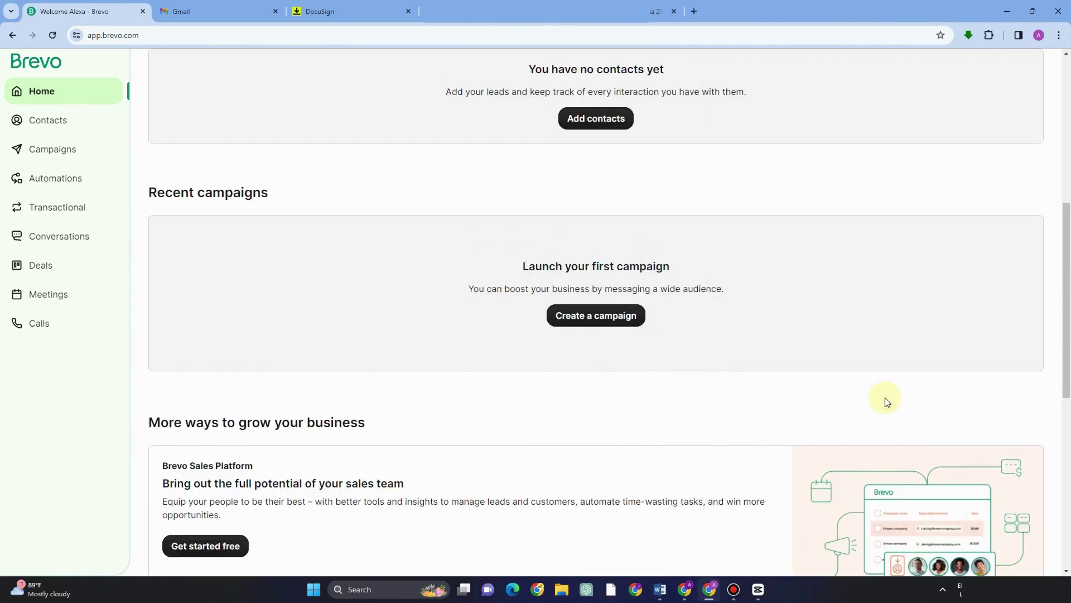
scroll(885, 397, up, 1)
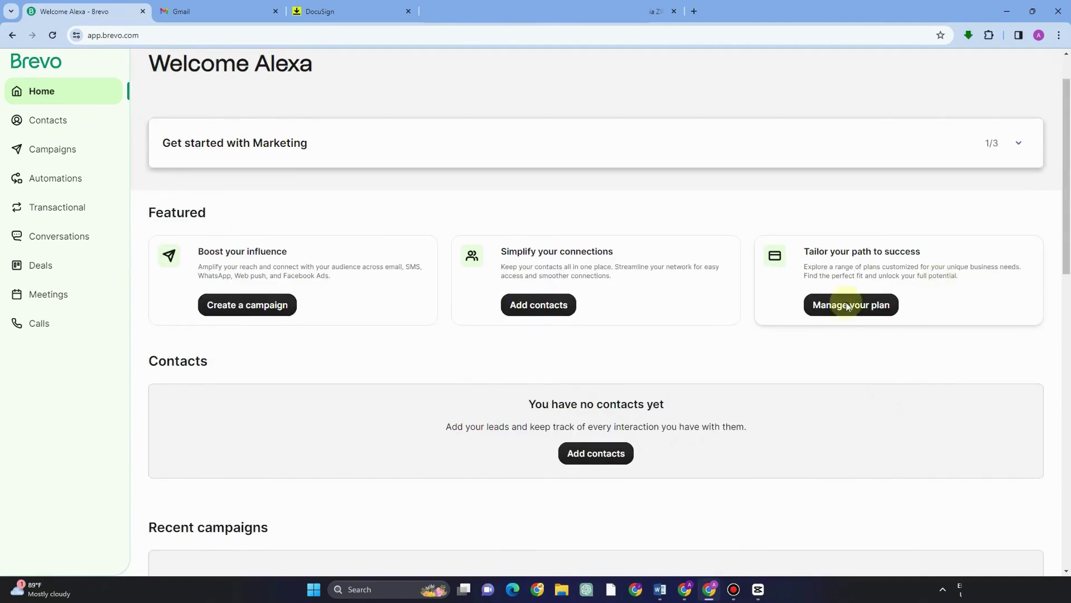
Step: Choose My profile from the account-name menu at top right
scroll(728, 266, up, 2)
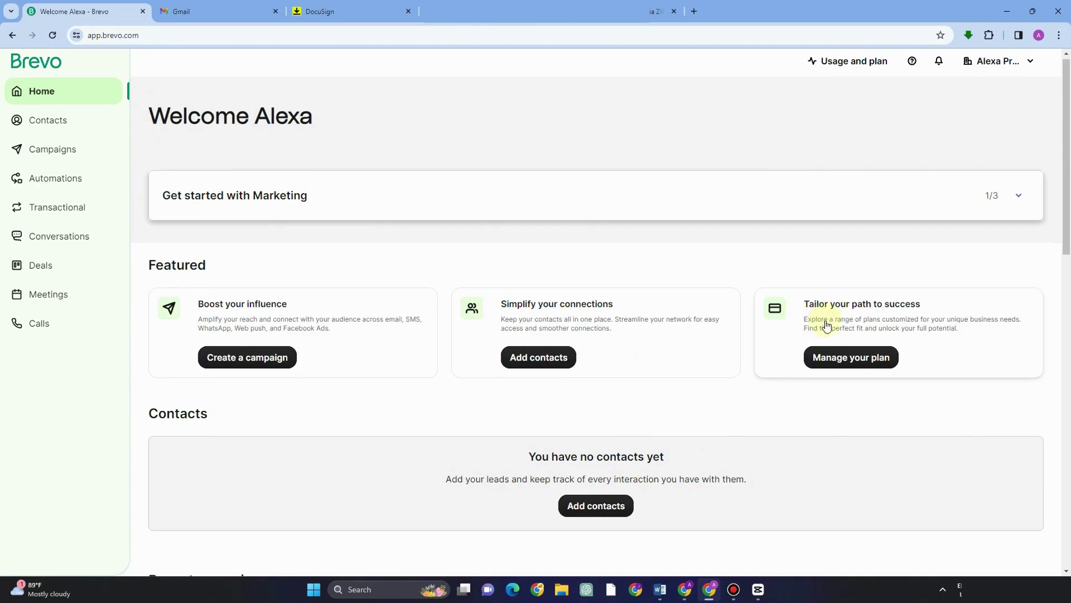
scroll(313, 121, down, 1)
scroll(312, 123, up, 1)
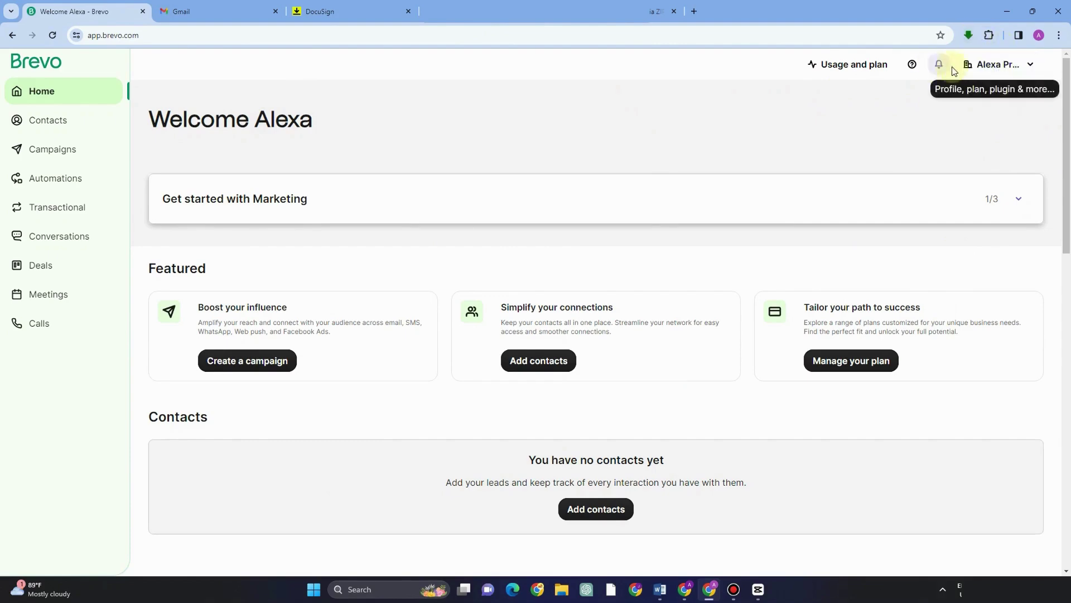
click(1032, 67)
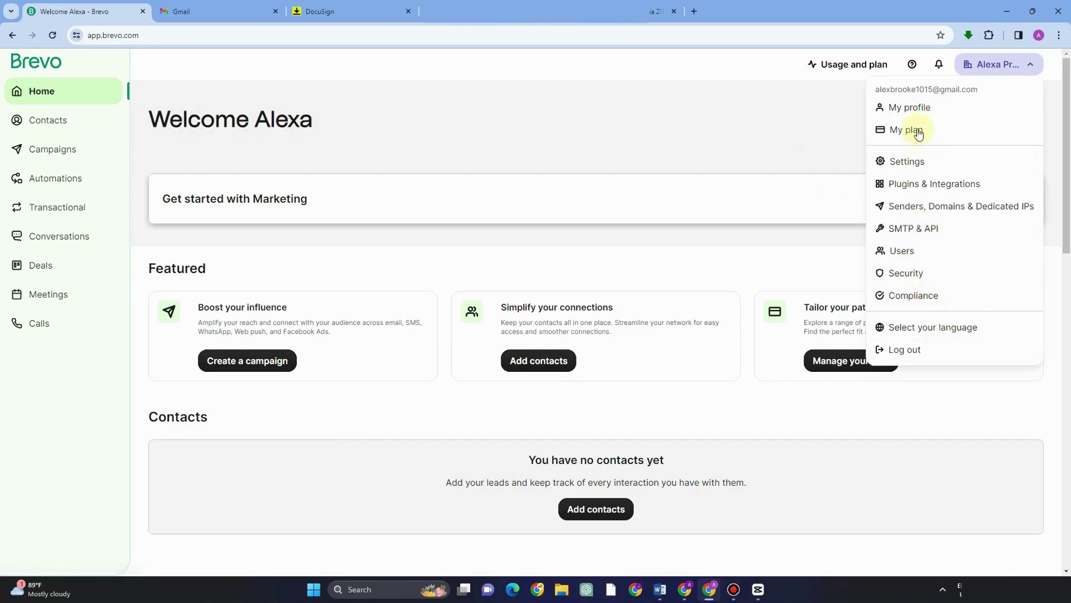
click(915, 109)
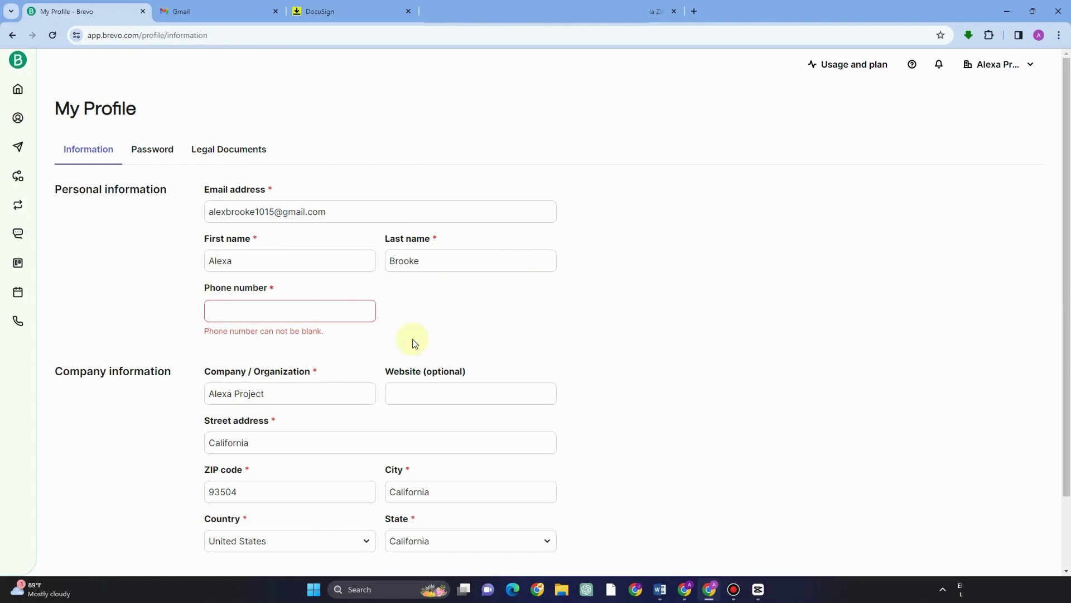
Step: View the profile's Password tab, then its Legal Documents tab, and reopen the account menu
scroll(354, 323, down, 2)
scroll(360, 330, up, 2)
click(161, 160)
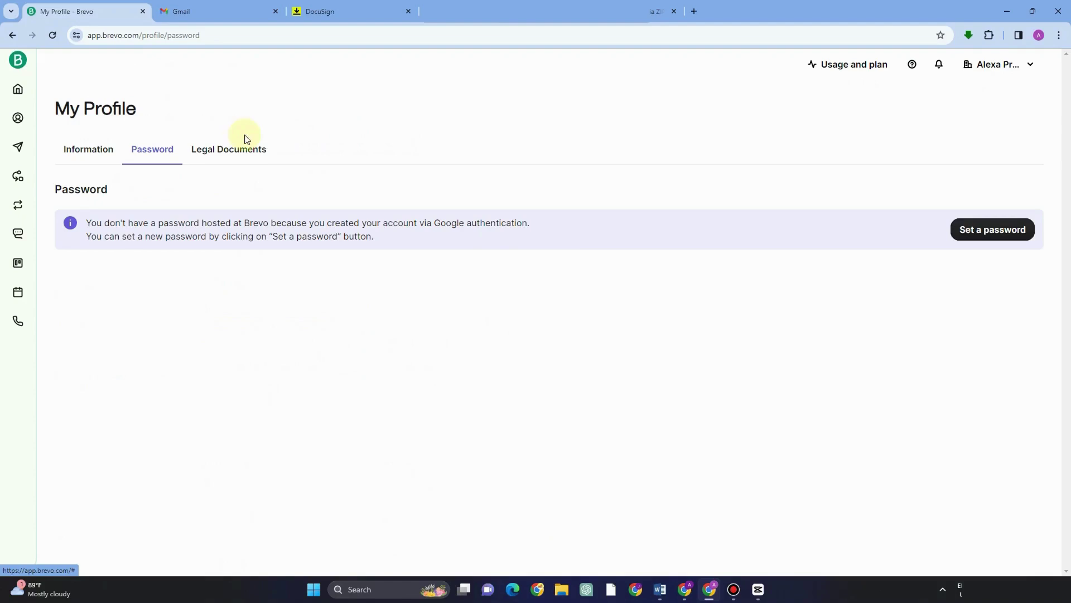
click(235, 151)
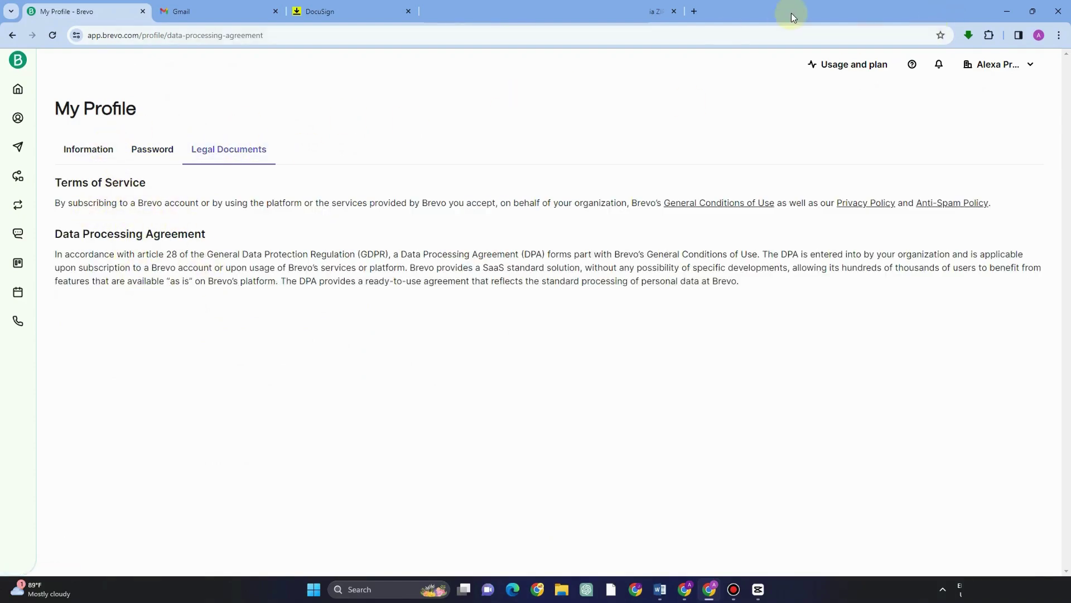
click(998, 64)
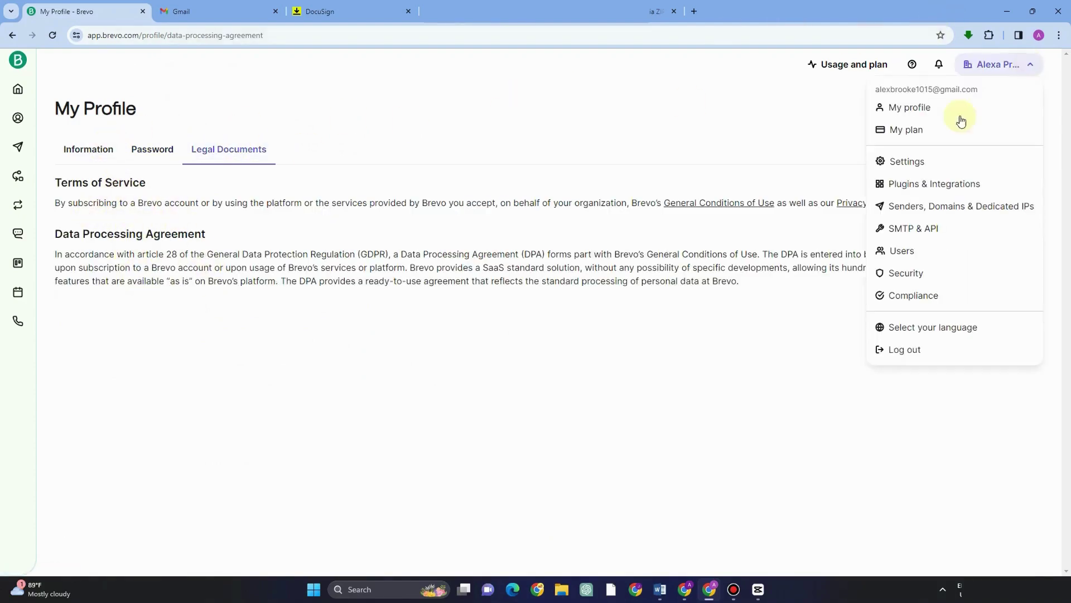
Step: Open My plan, review payment methods, billing information, billing history and refunds, then open Settings
click(909, 131)
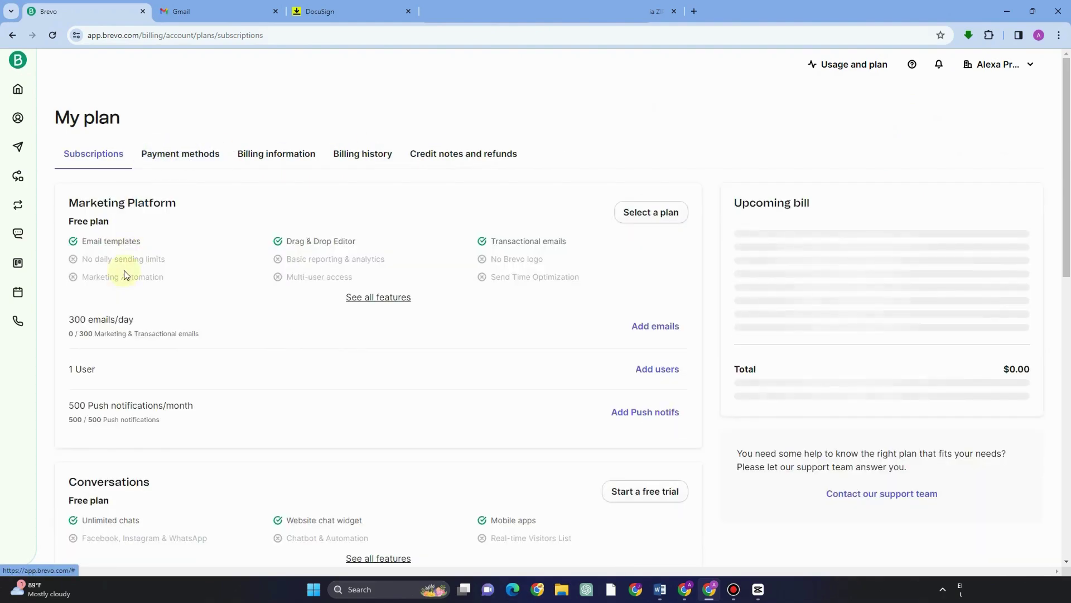
click(159, 153)
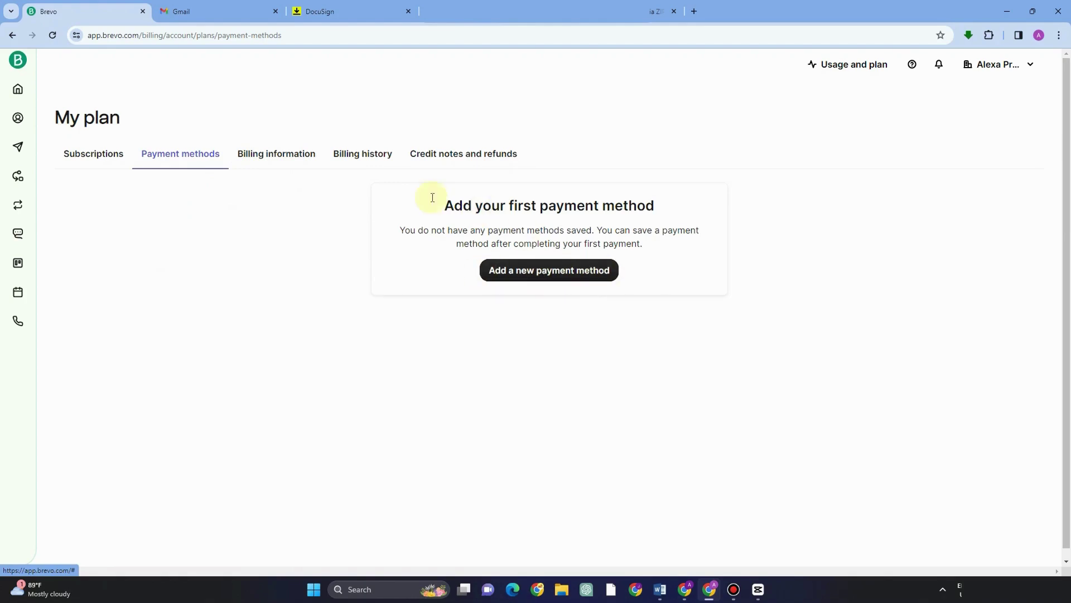
click(275, 161)
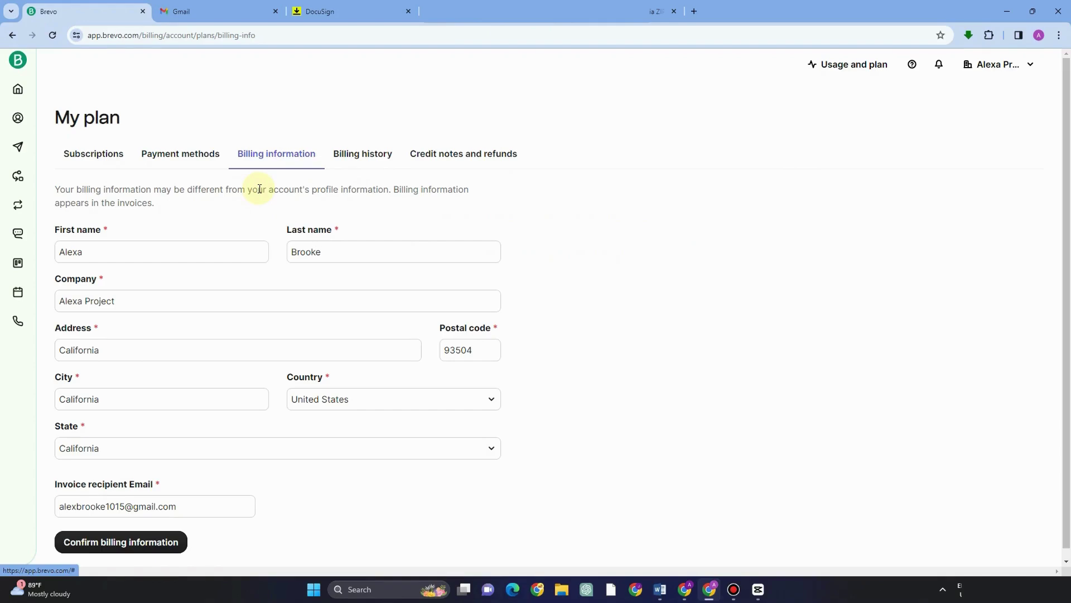
click(362, 163)
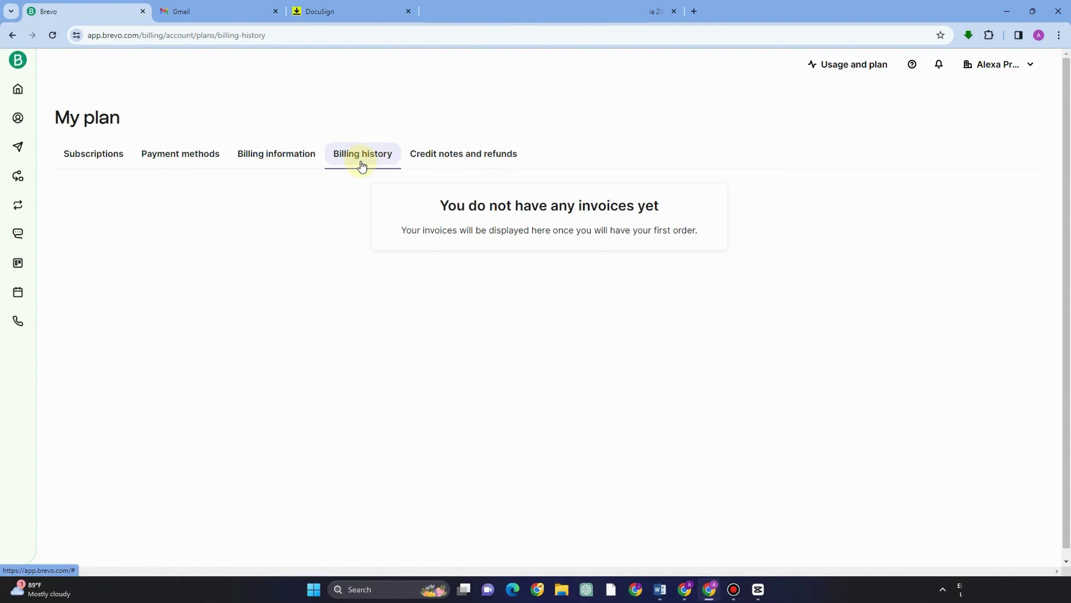
click(453, 161)
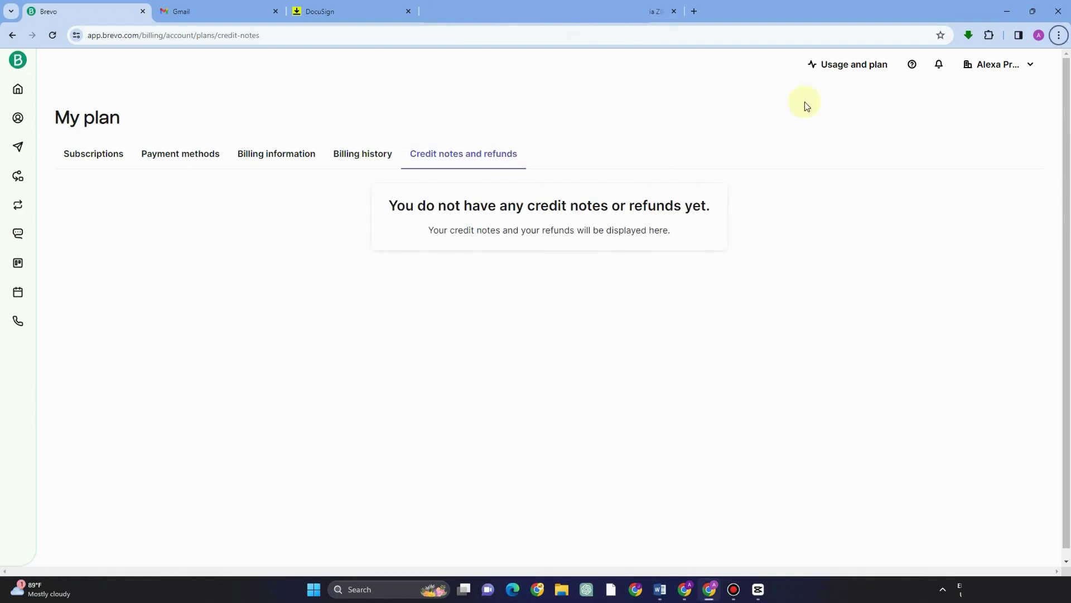
click(1023, 64)
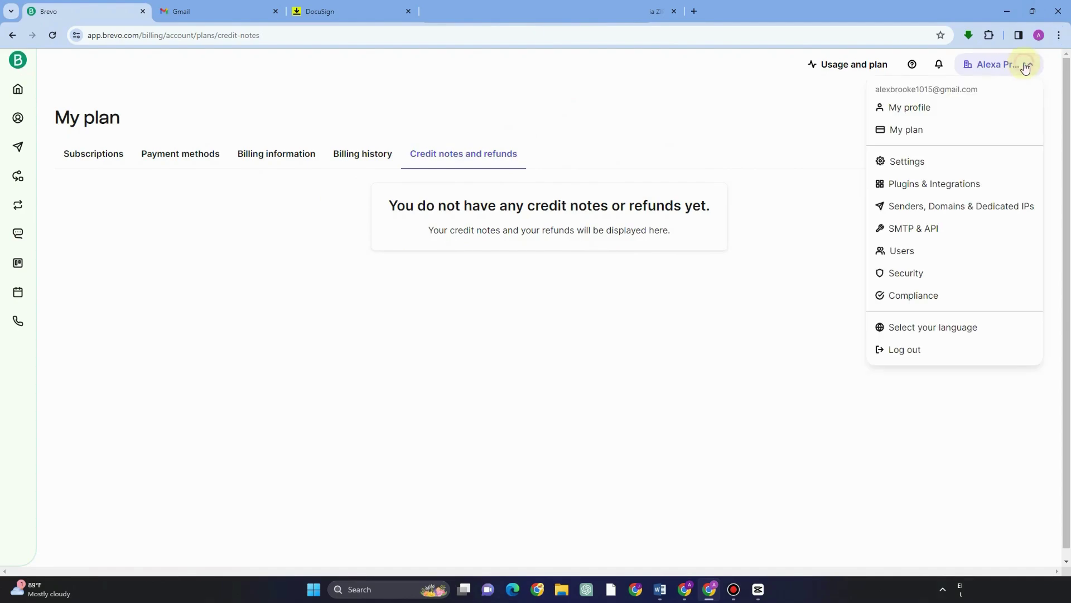
click(941, 165)
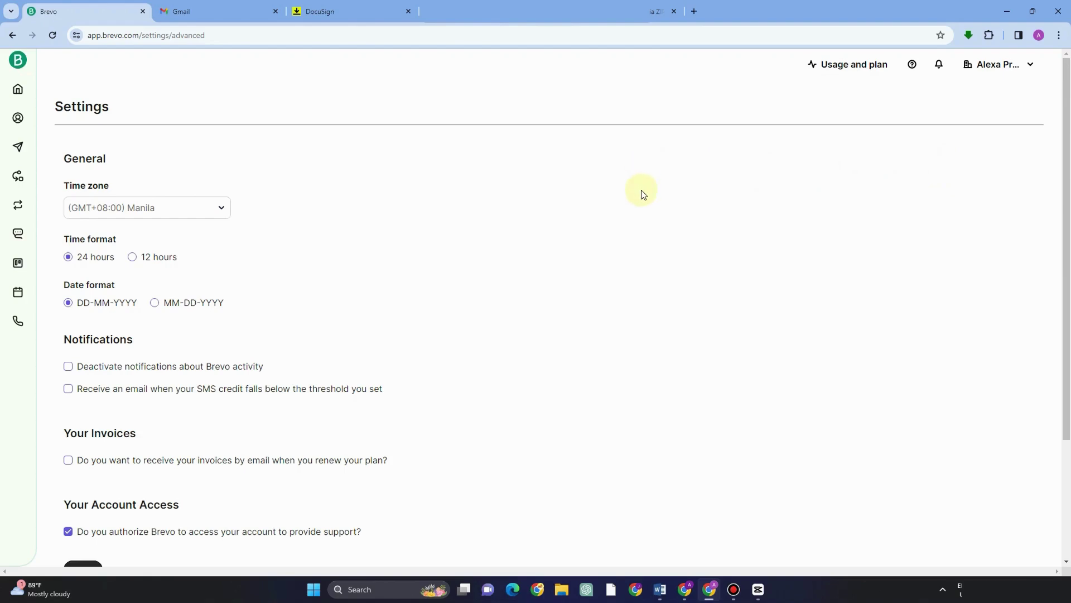
Step: Review the time zone and date-format settings, then open Plugins & Integrations from the account menu
scroll(627, 274, down, 3)
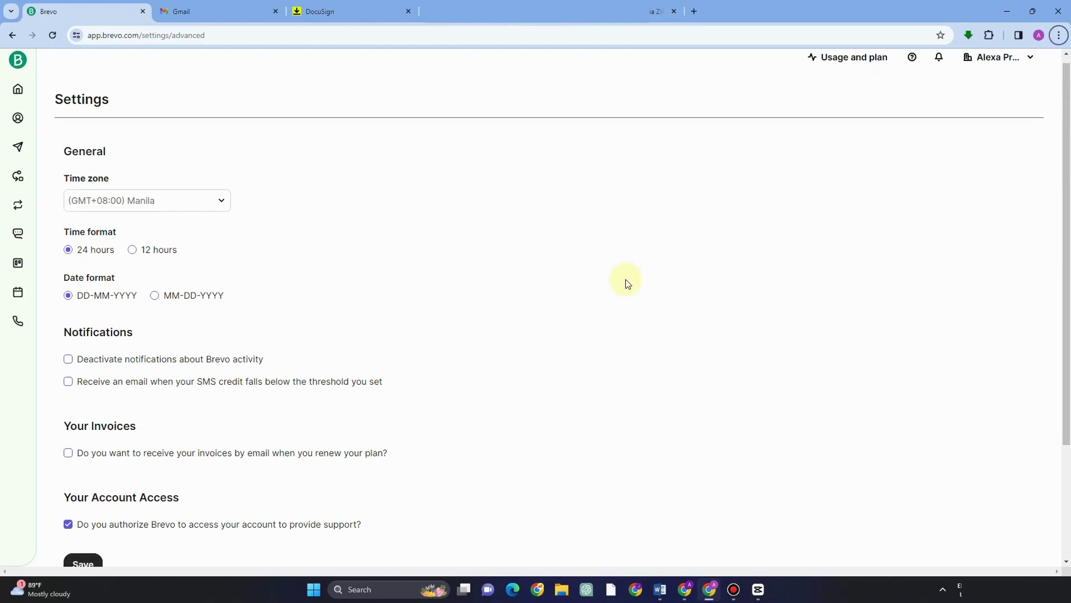
scroll(627, 283, up, 3)
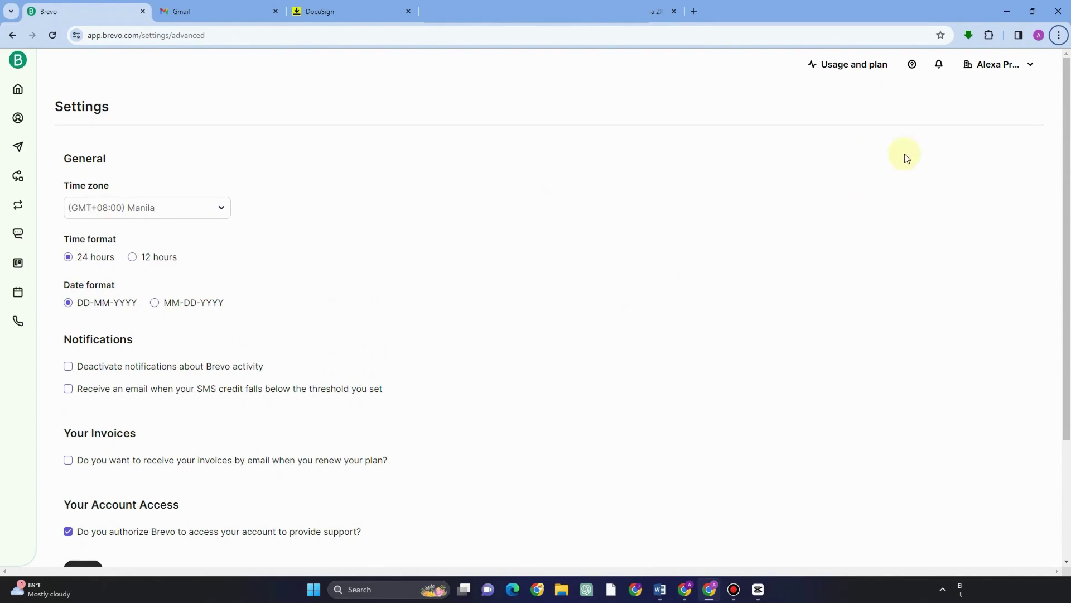
click(1032, 67)
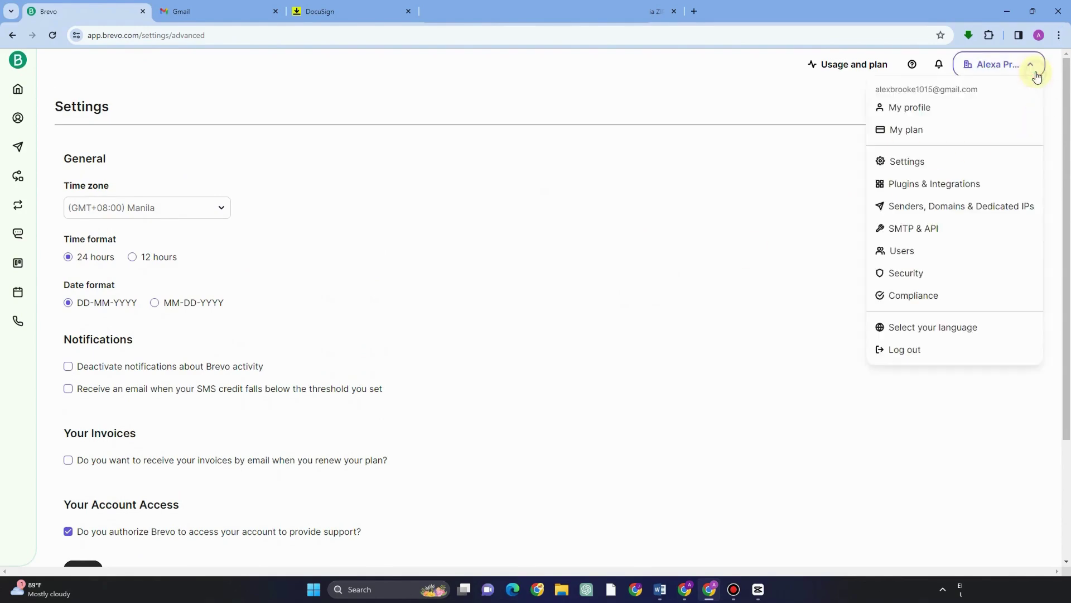
click(917, 196)
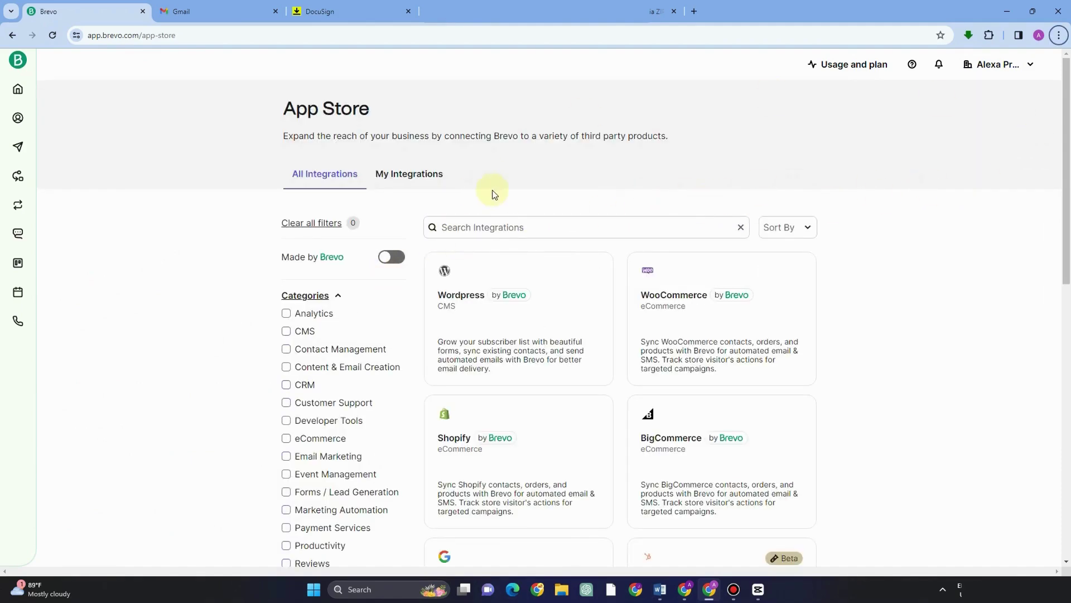
Step: Browse the App Store and open the WordPress plugin help article in a new tab
scroll(476, 306, down, 4)
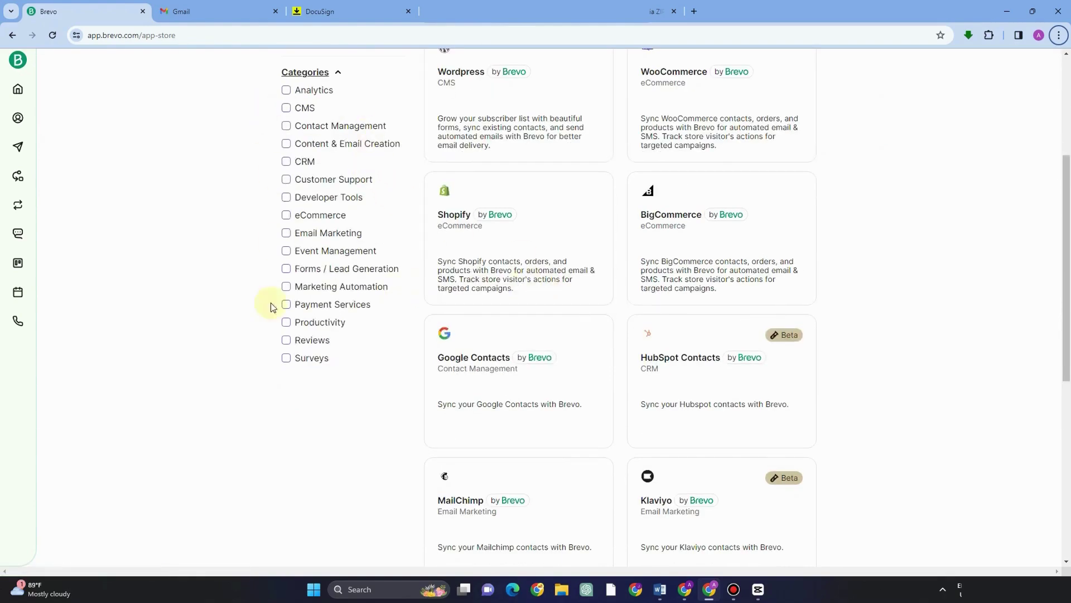
scroll(574, 234, up, 3)
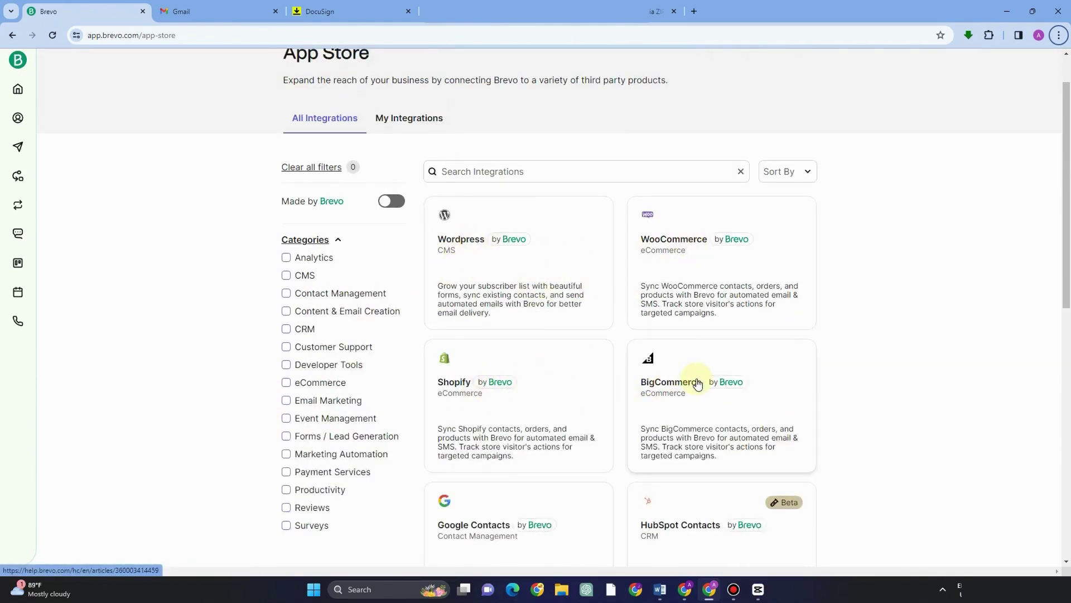
scroll(735, 428, down, 2)
scroll(508, 390, down, 2)
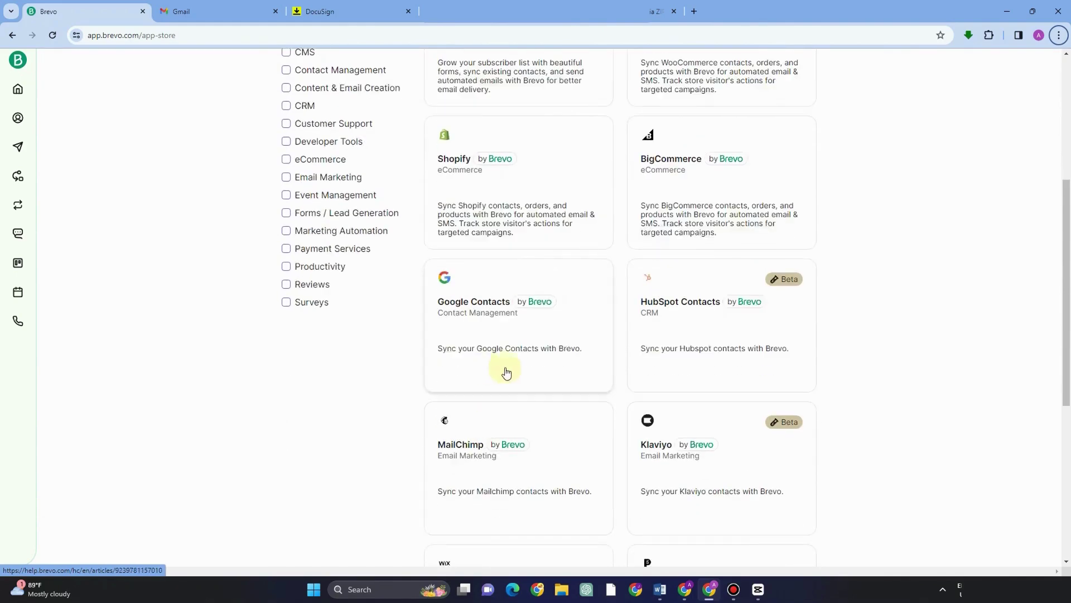
scroll(526, 455, down, 3)
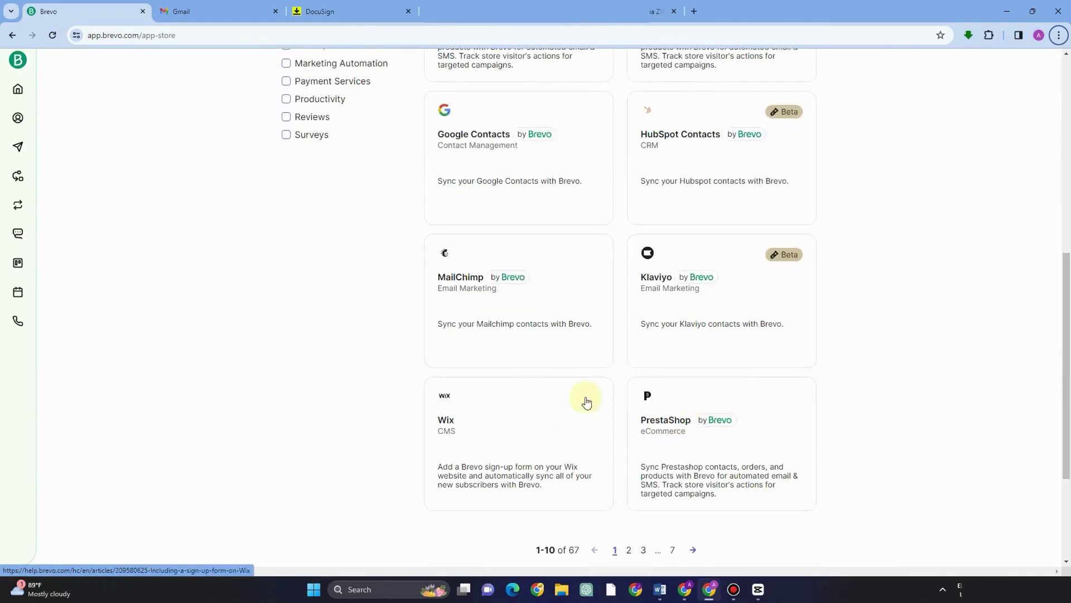
scroll(605, 390, up, 8)
click(541, 324)
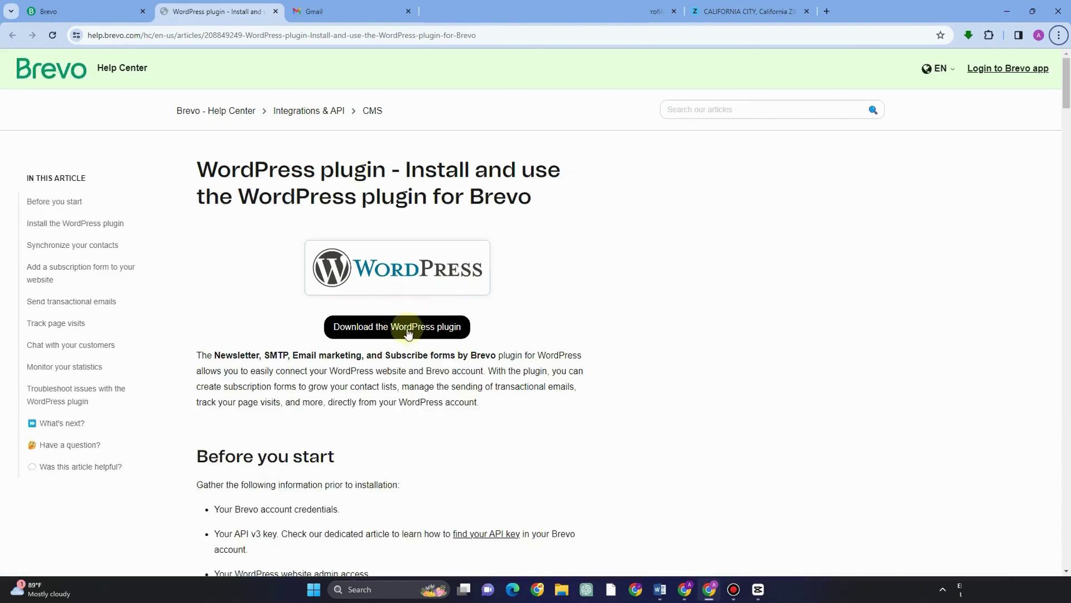
Step: Back on the Brevo tab, view My Integrations, which shows no integrations set up yet
click(131, 12)
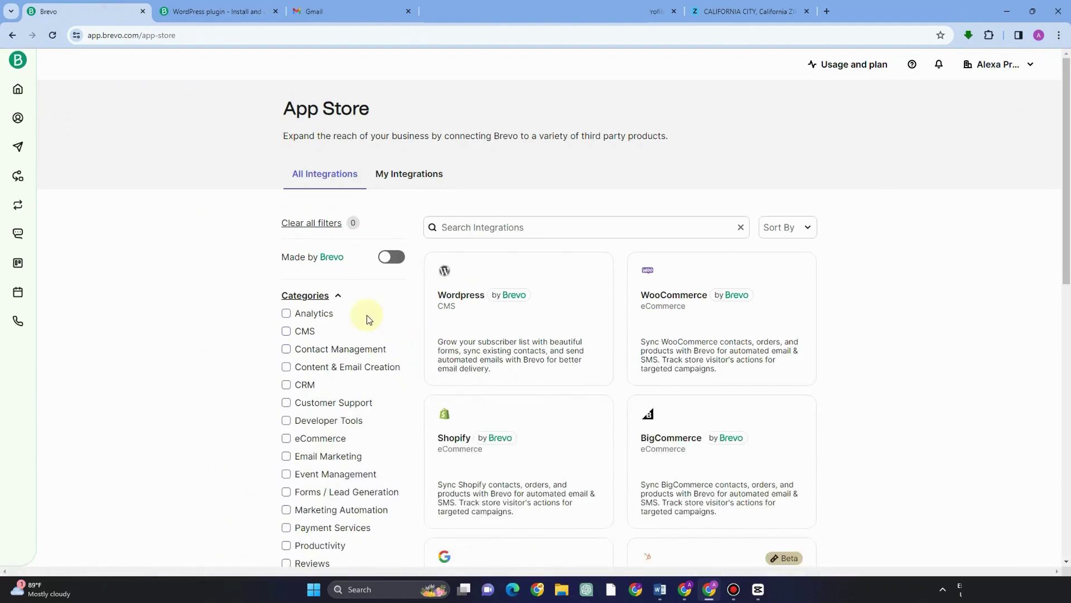
scroll(301, 334, down, 5)
scroll(303, 349, up, 3)
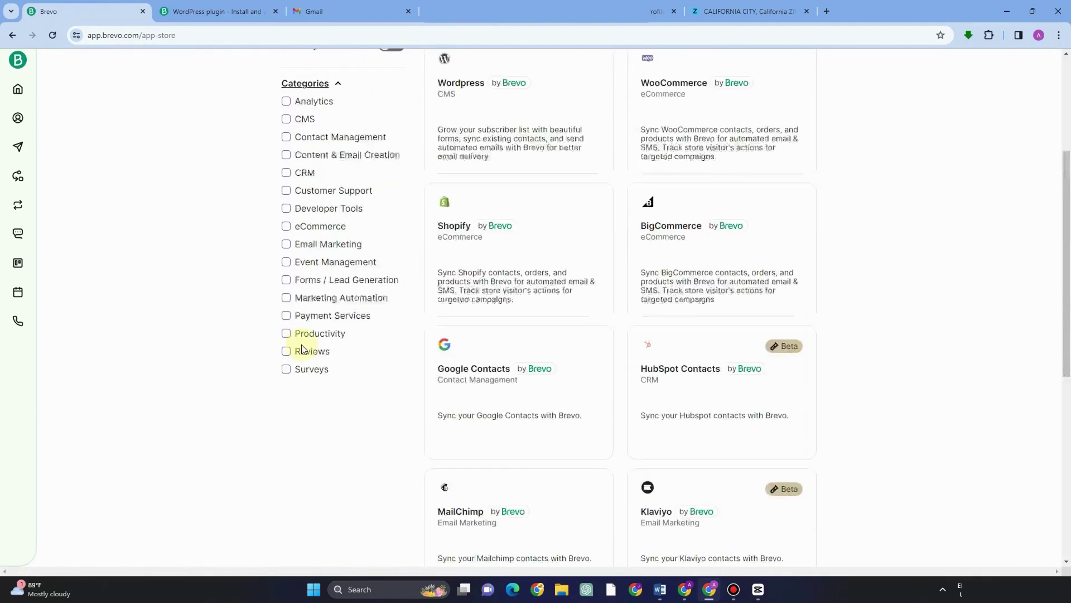
scroll(302, 347, up, 2)
click(482, 227)
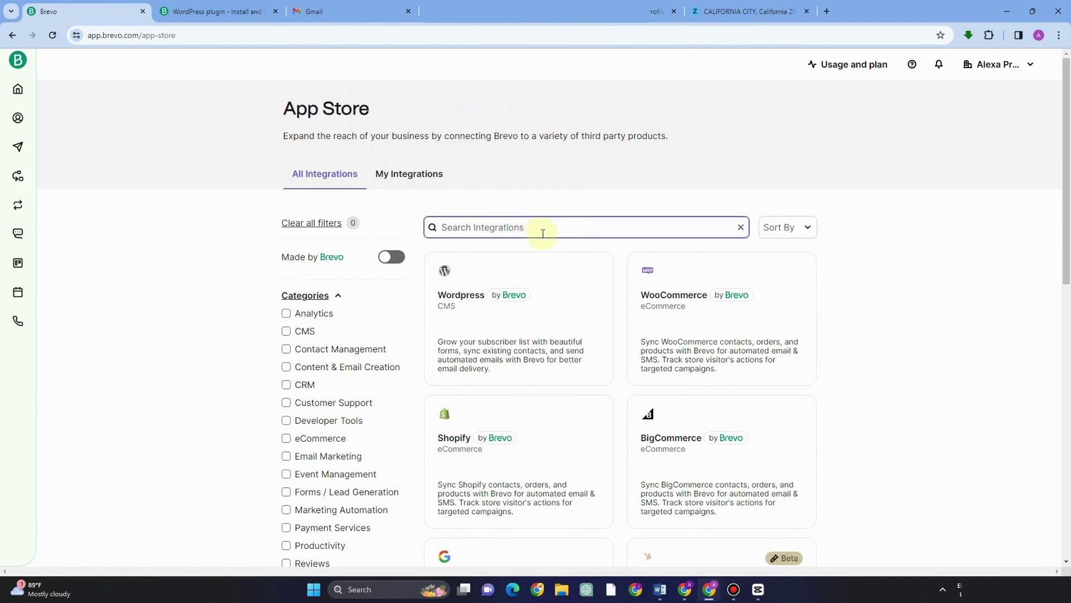
click(410, 173)
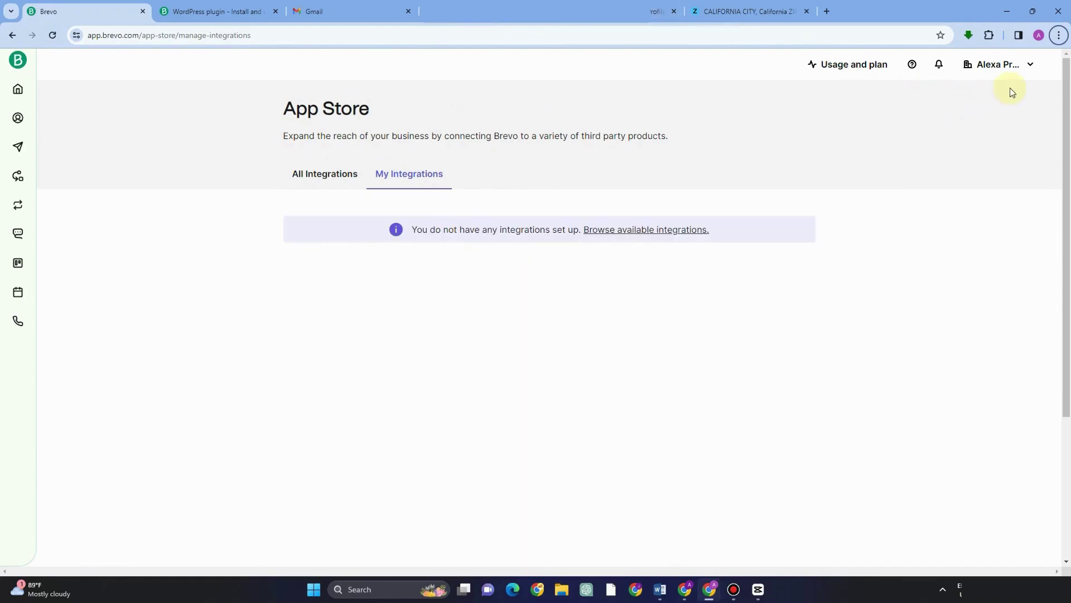
click(1028, 72)
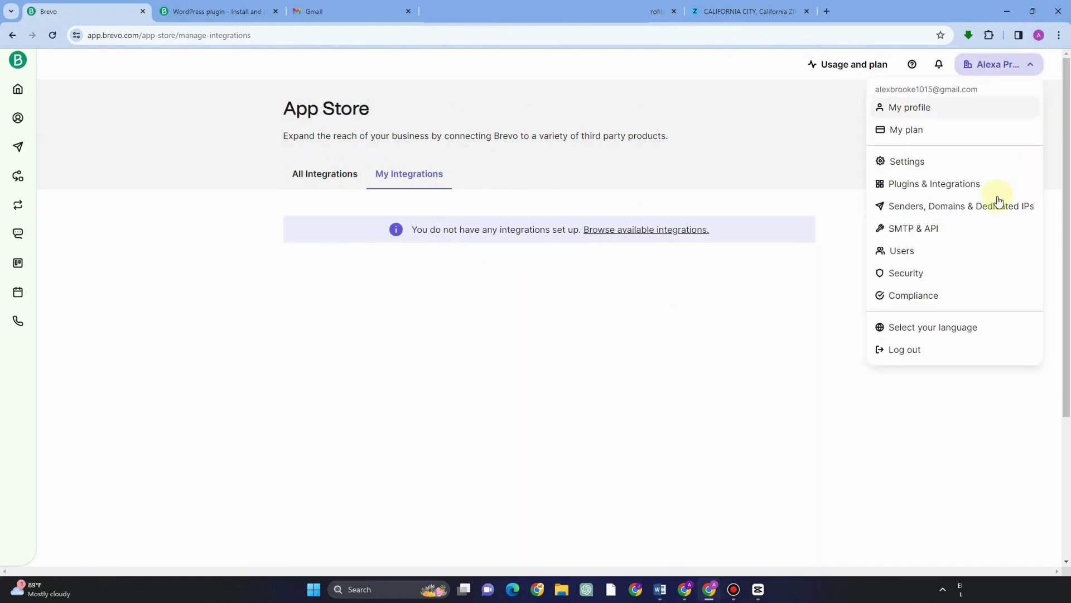
Step: Open Senders, Domains & Dedicated IPs settings and review the senders list and add-sender form
click(946, 214)
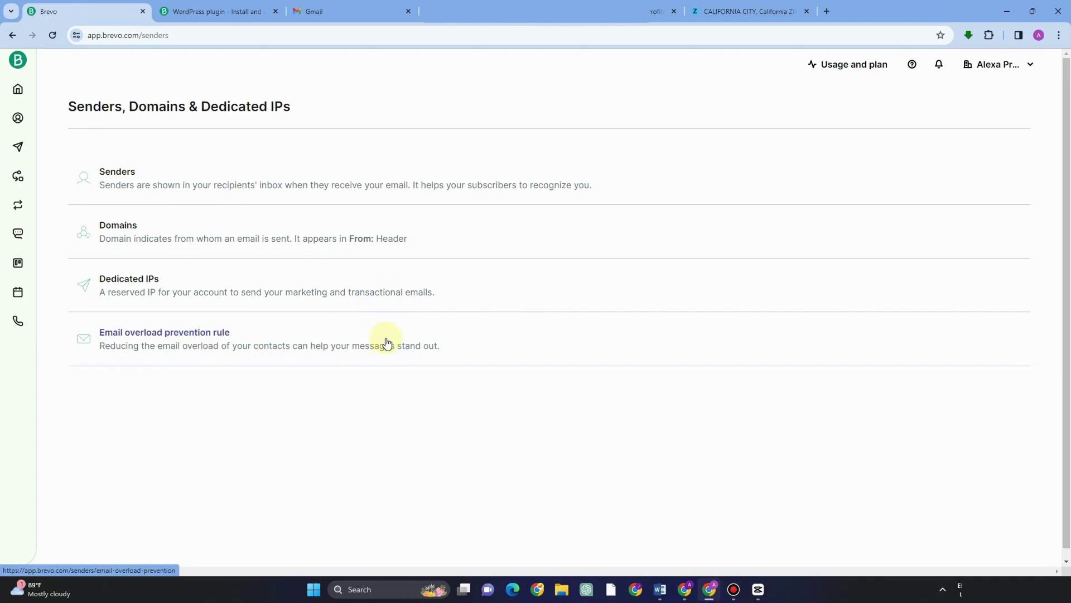
click(146, 192)
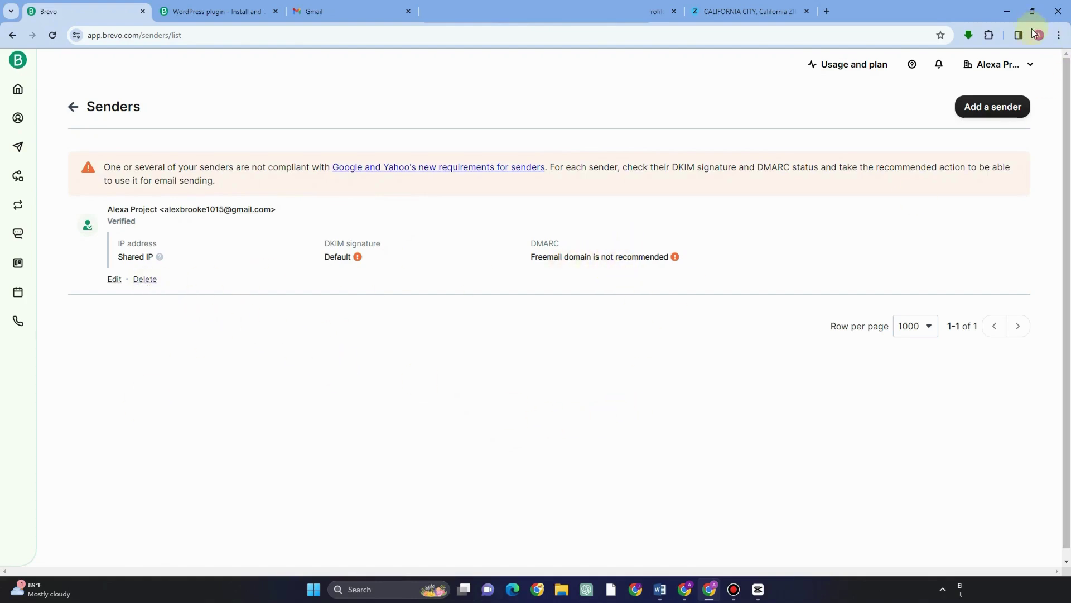
click(1004, 108)
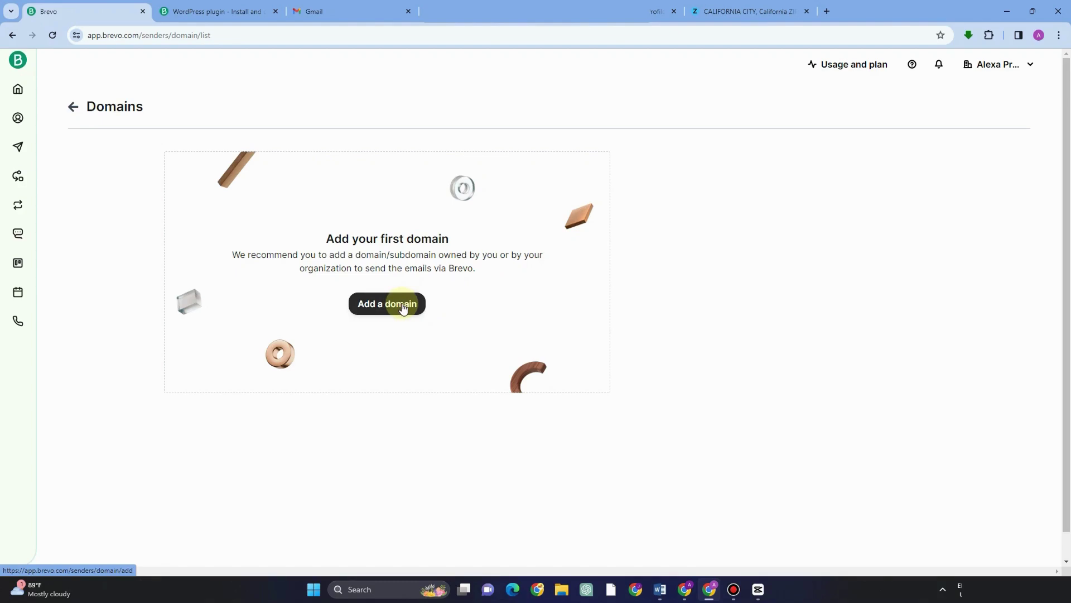
click(73, 106)
Step: Check the Dedicated IPs and Email overload prevention pages, returning to the overview
click(198, 282)
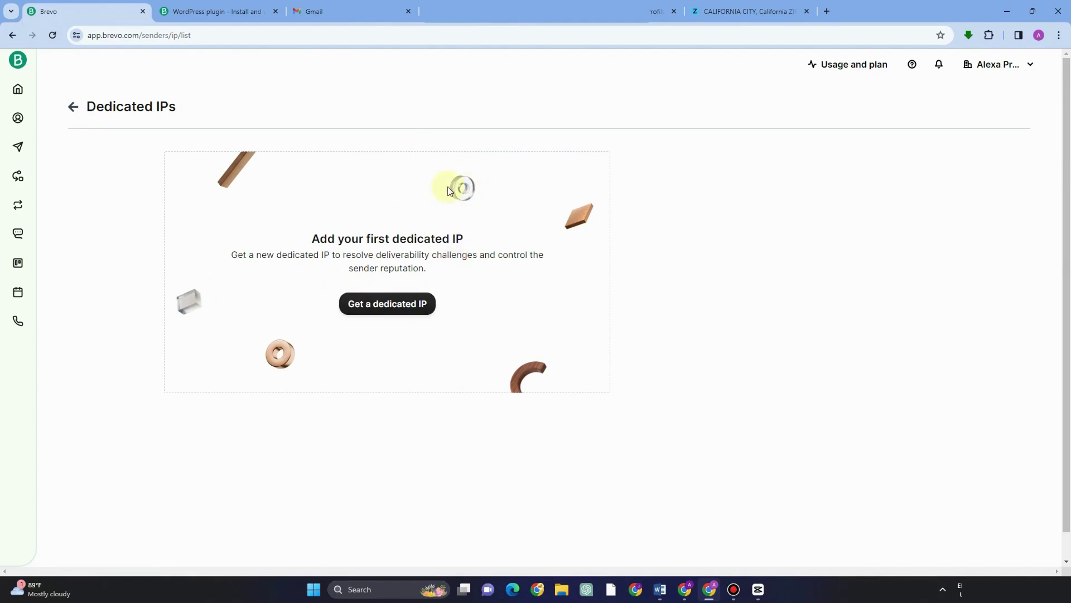
click(74, 109)
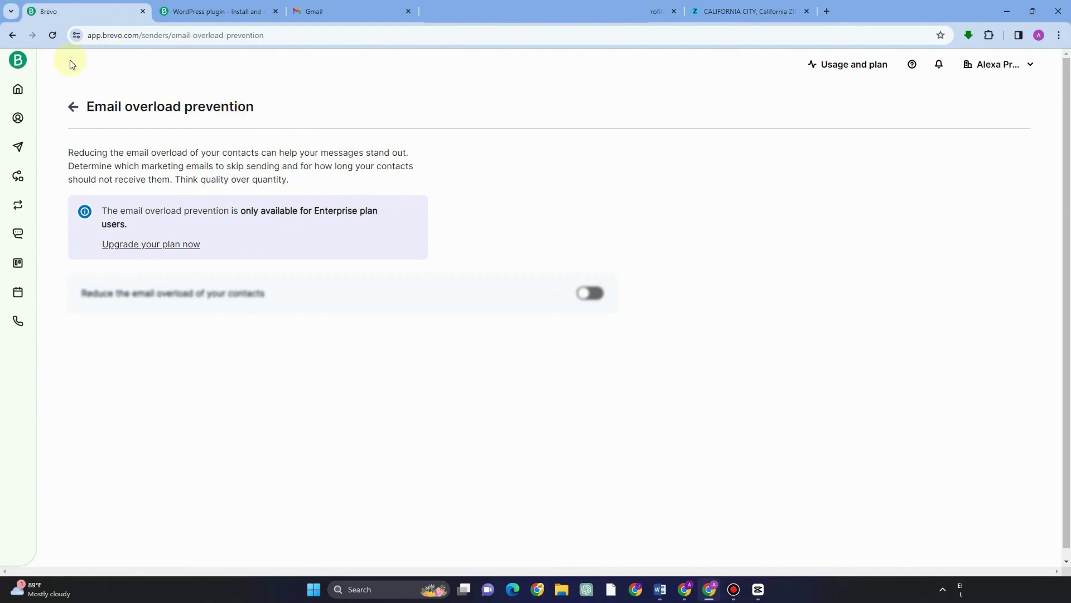
click(73, 107)
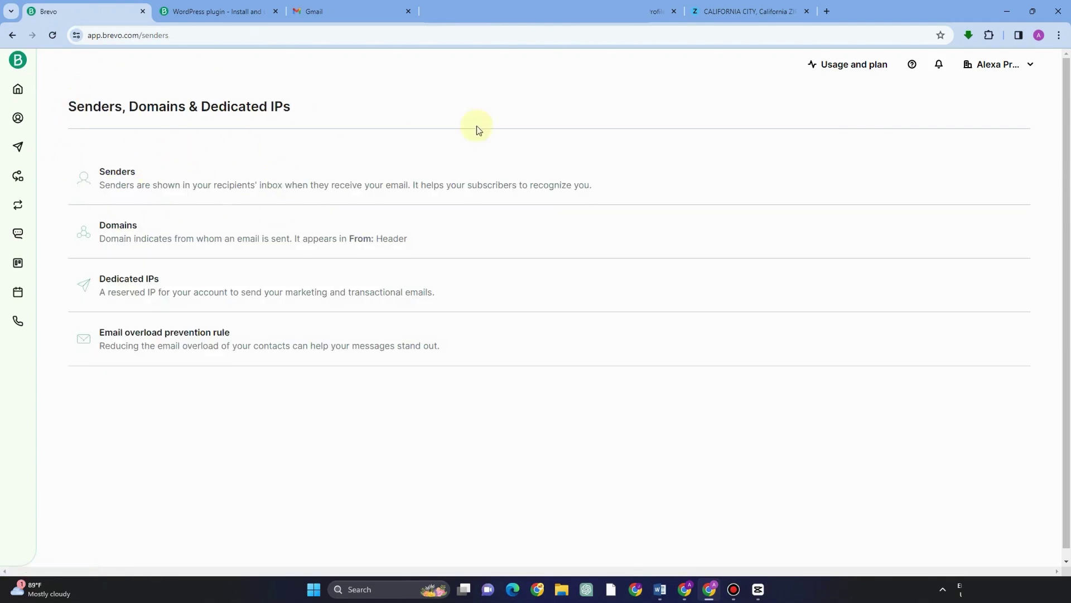
Step: Invite a partner user by e-mail from Users, get rejected as not a Brevo Expert, and return to Users
click(1020, 66)
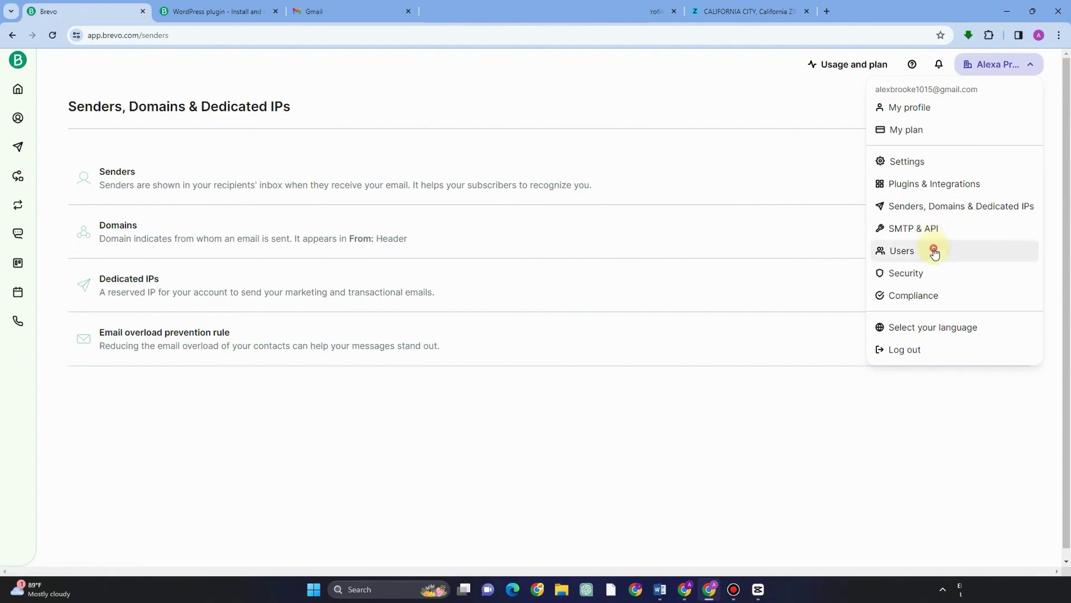
click(931, 251)
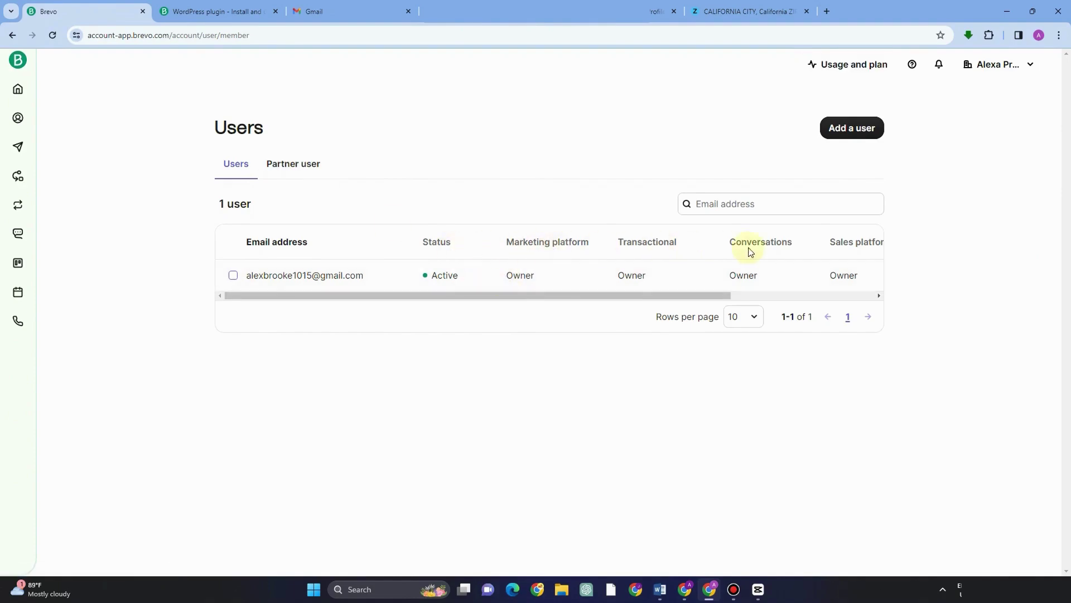
click(296, 168)
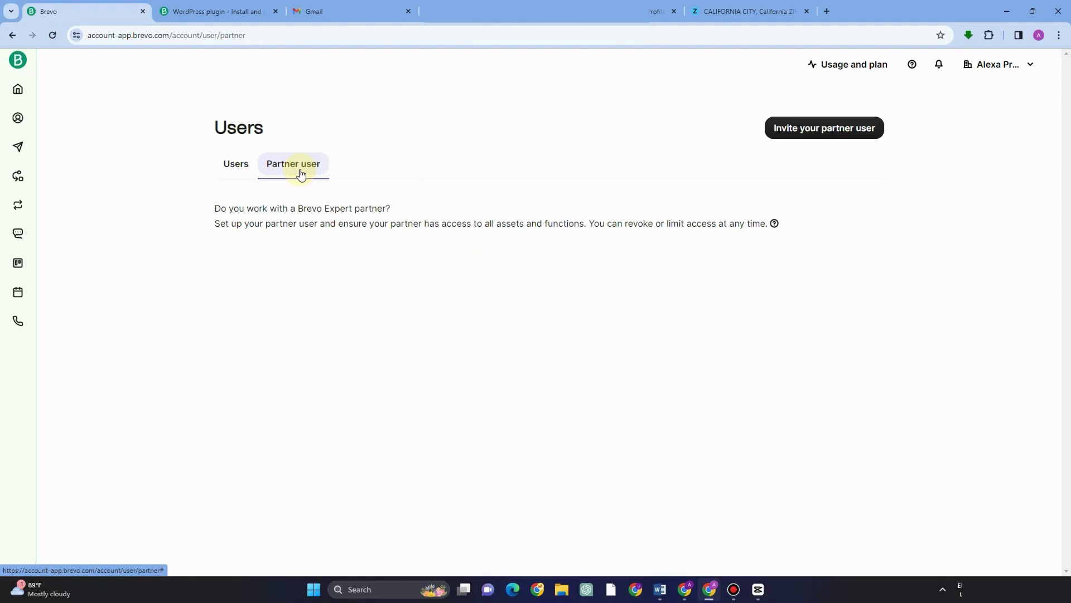
click(830, 134)
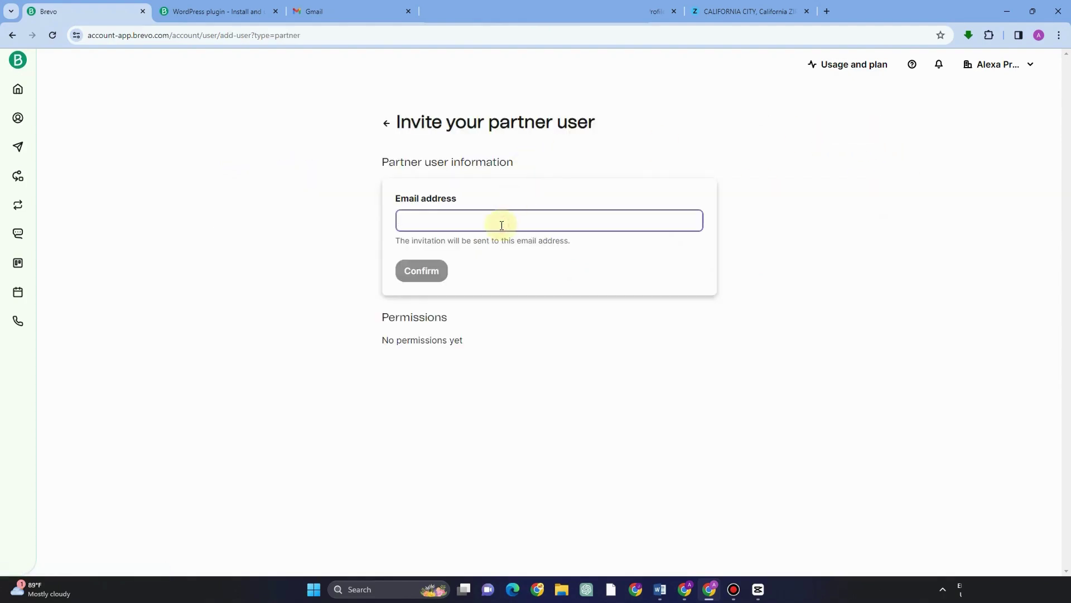
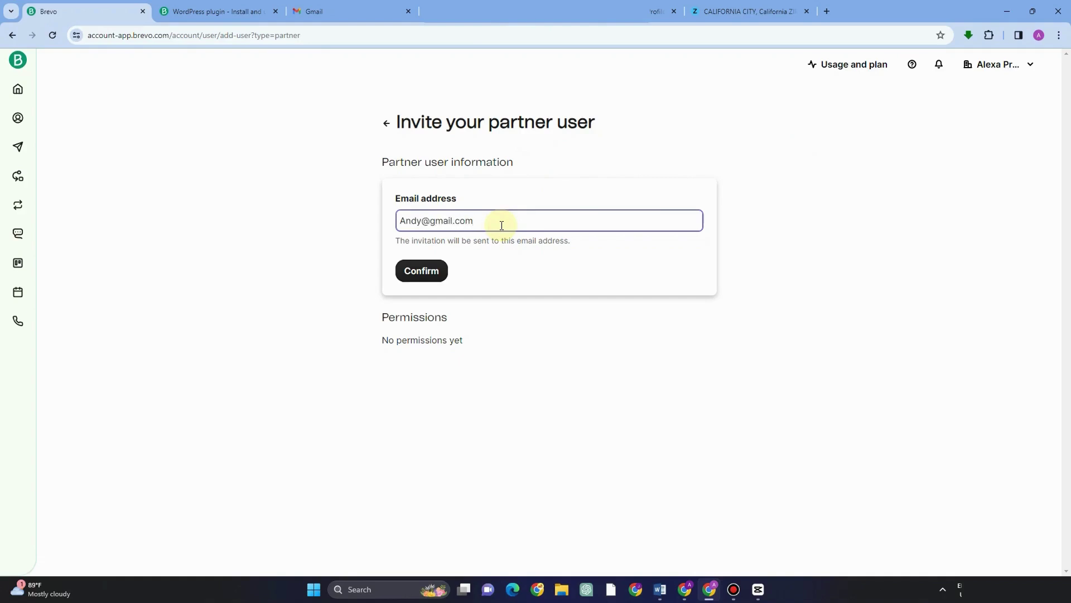
click(433, 270)
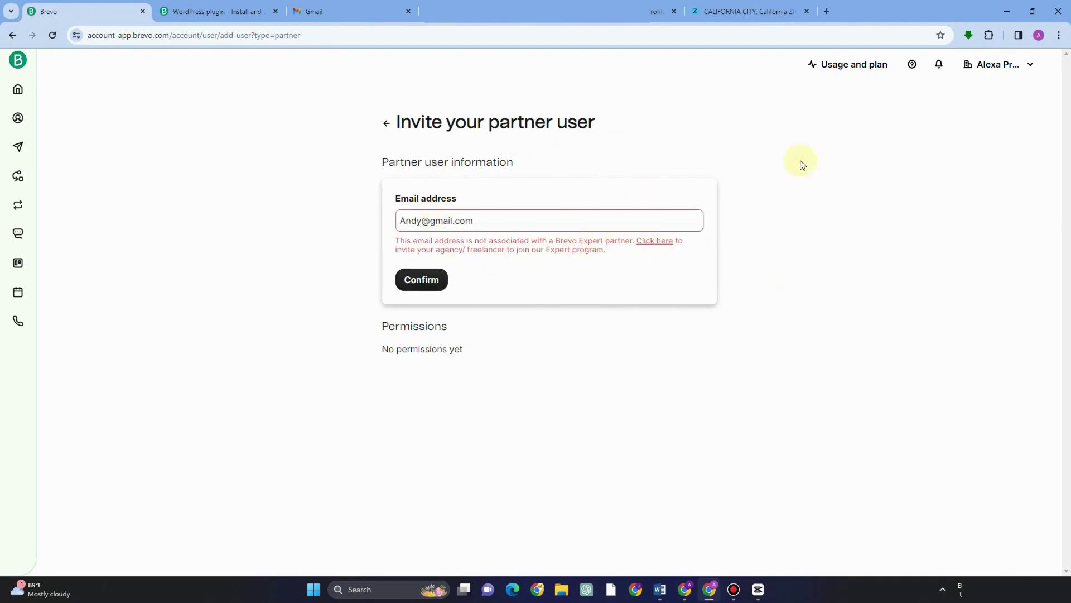
click(388, 125)
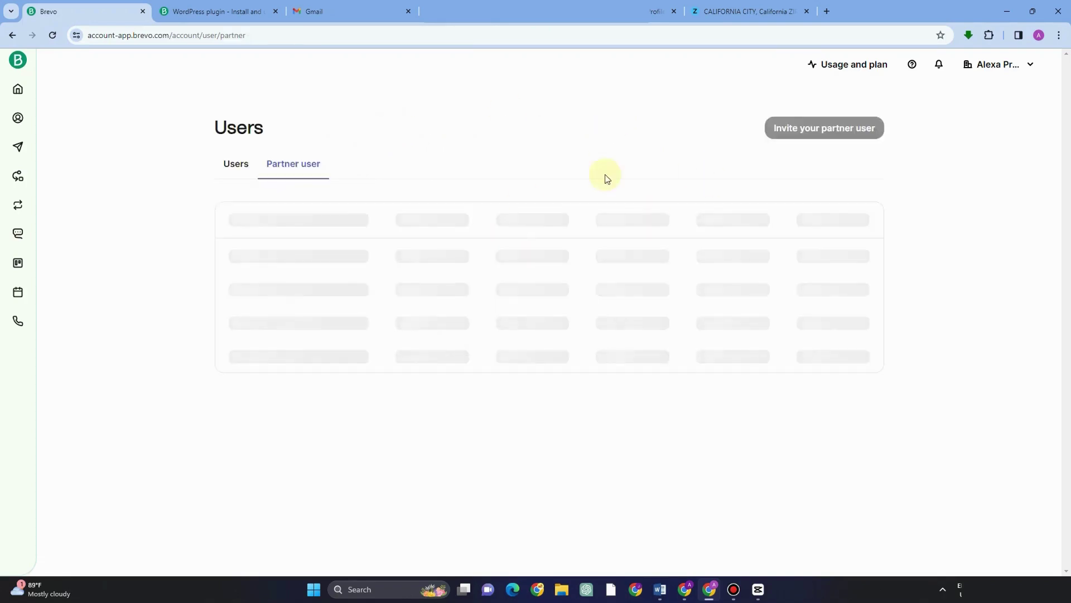
click(236, 164)
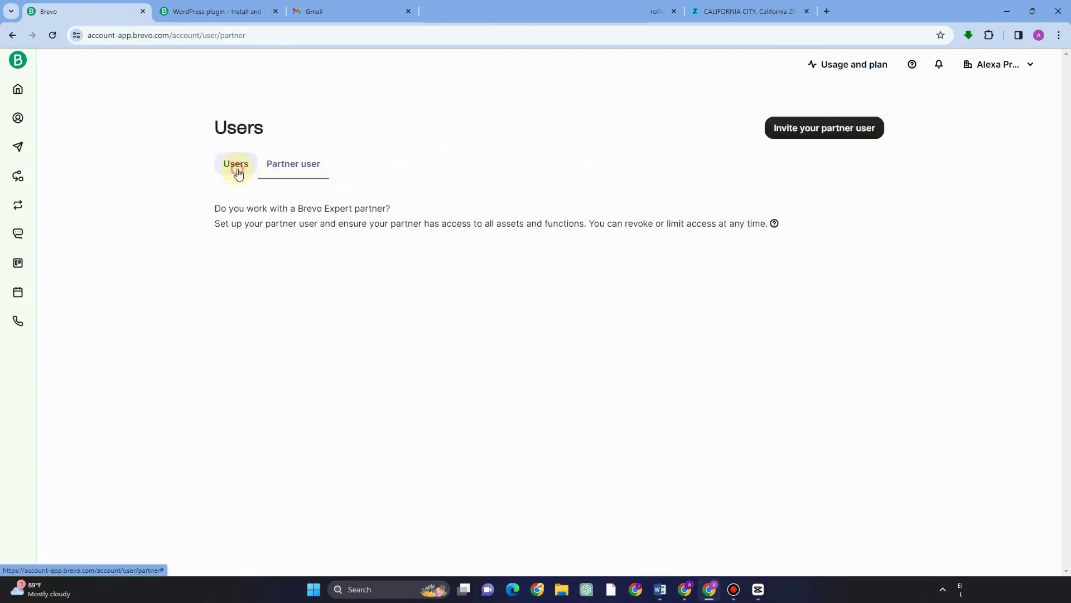
Step: Open Security settings and review Authorized IPs, where IP review is disabled and none are listed
click(1020, 78)
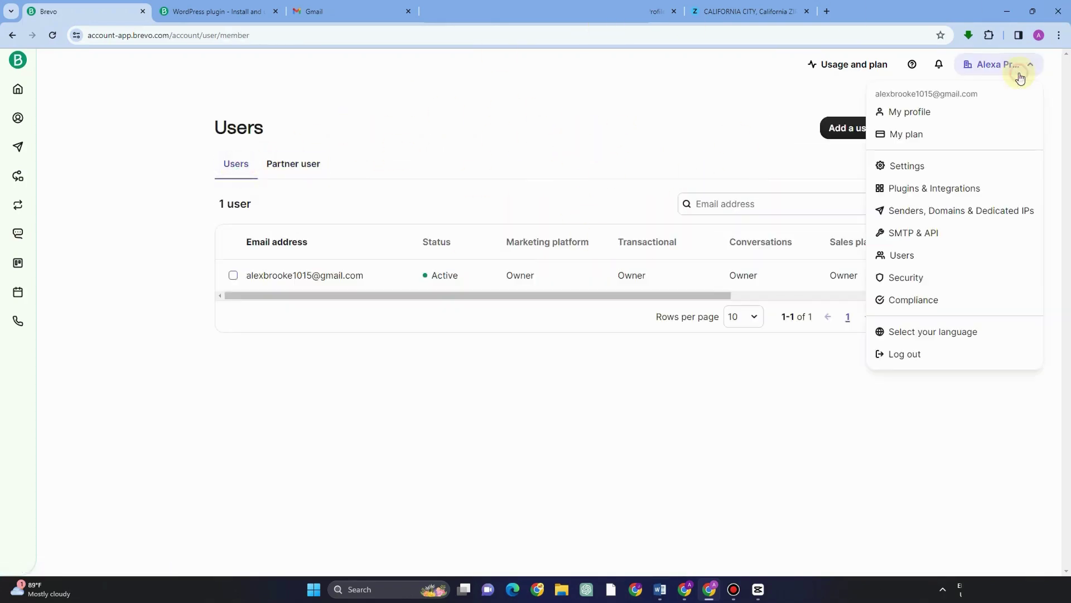
click(916, 278)
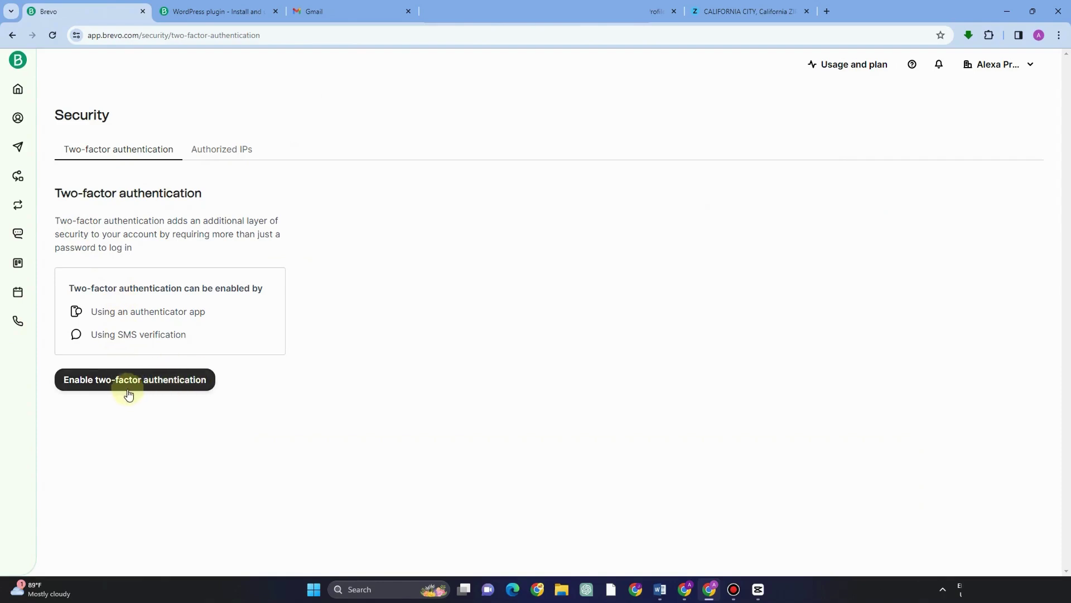
click(221, 157)
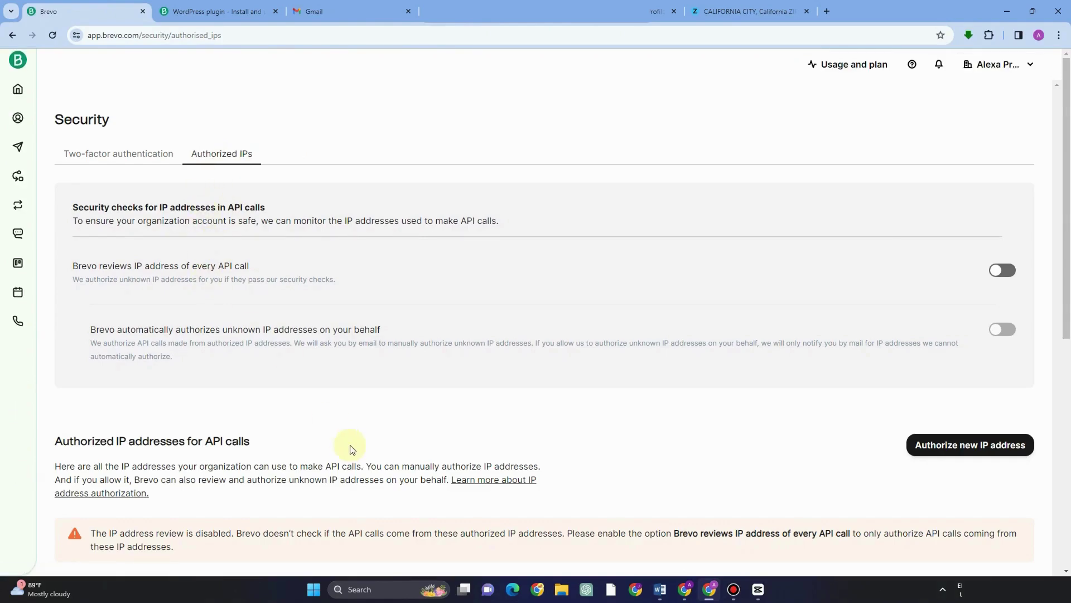
scroll(350, 447, down, 8)
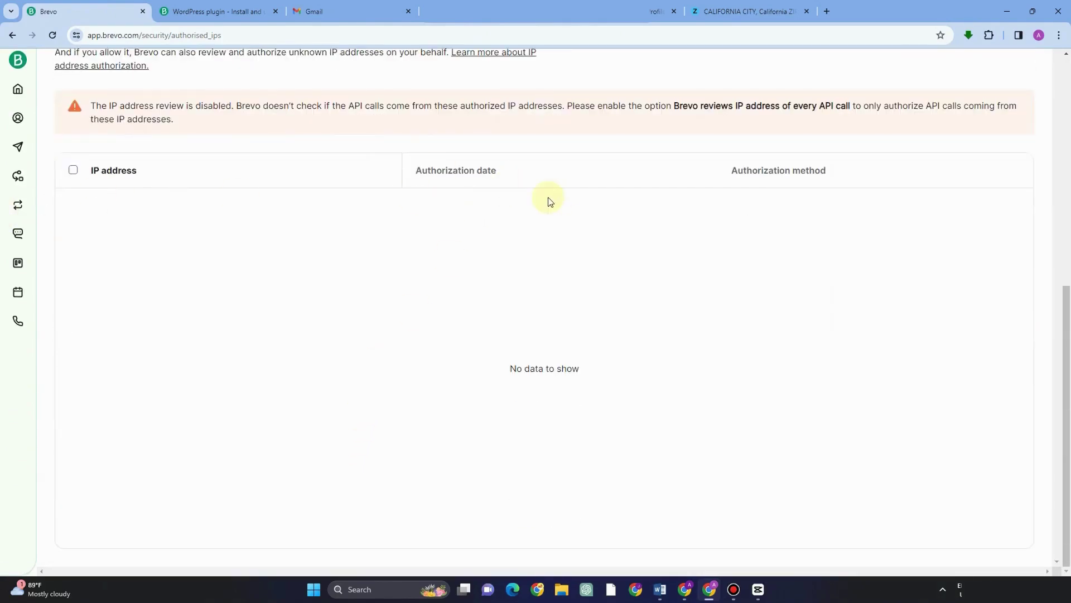
scroll(611, 215, up, 8)
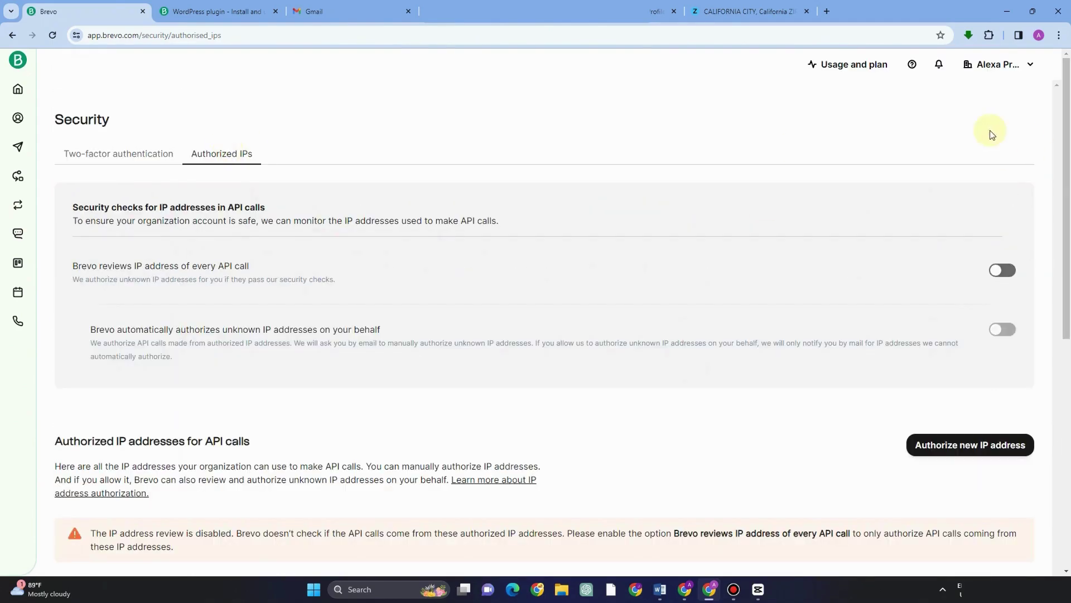
click(994, 65)
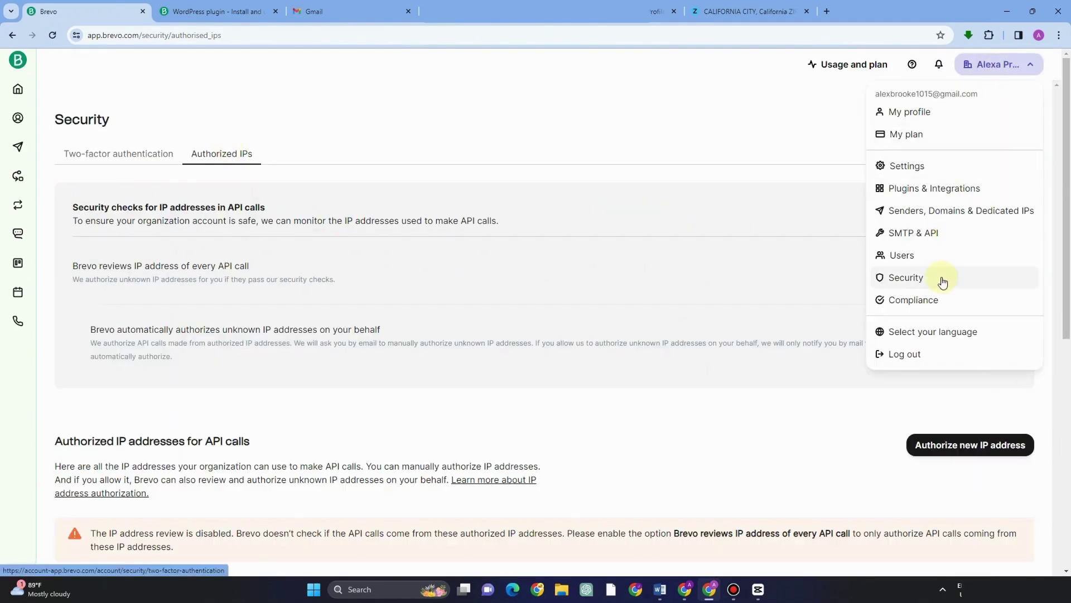
Step: Review the Compliance page, with email campaigns Validated and three deliverability best-practice sections
click(943, 301)
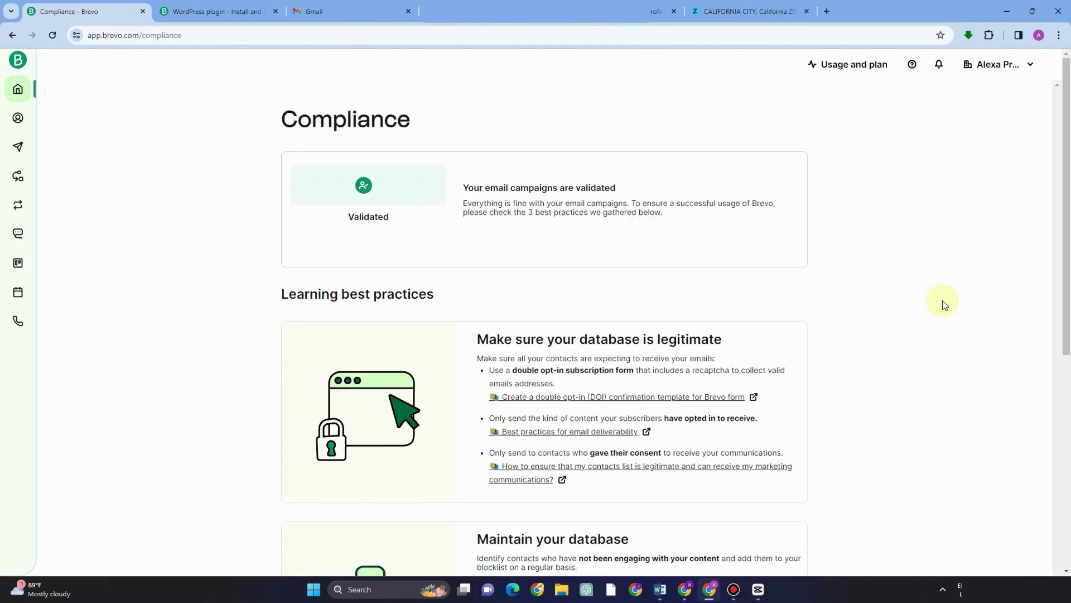
scroll(723, 266, down, 7)
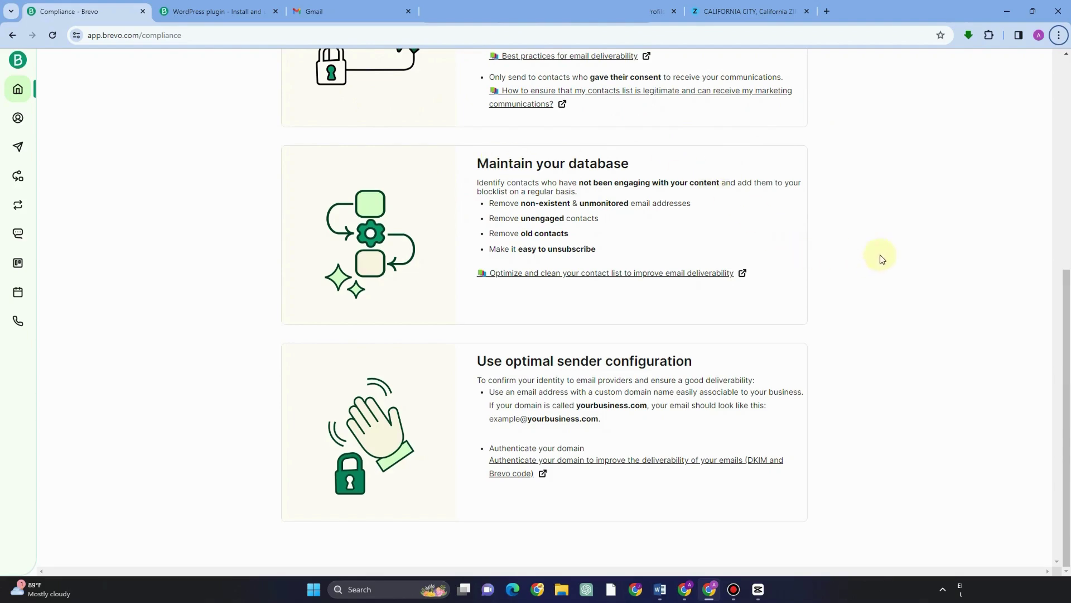
scroll(947, 227, up, 7)
click(1027, 67)
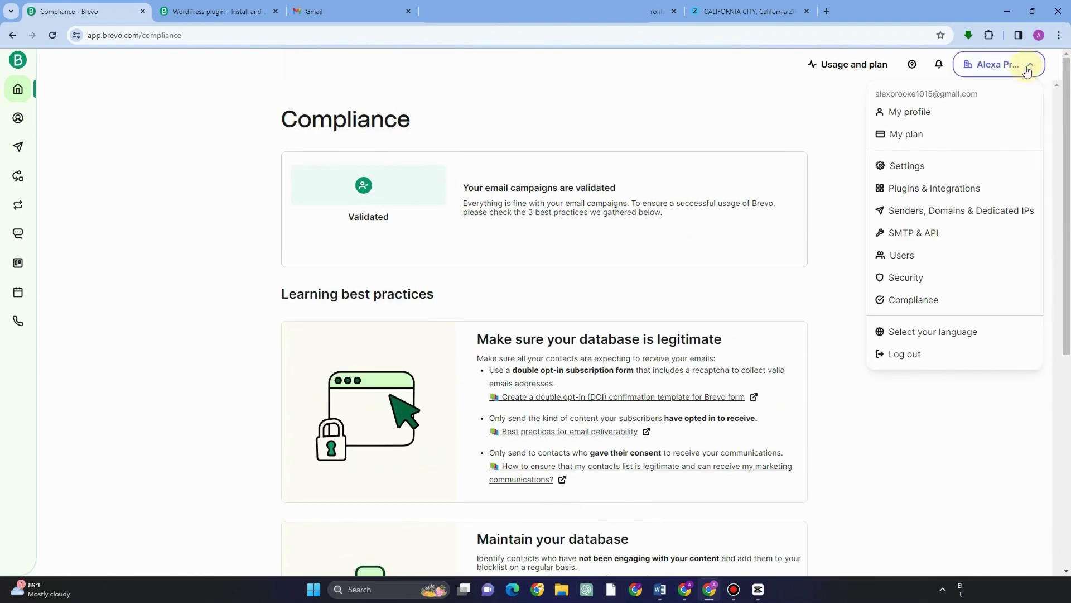
click(948, 333)
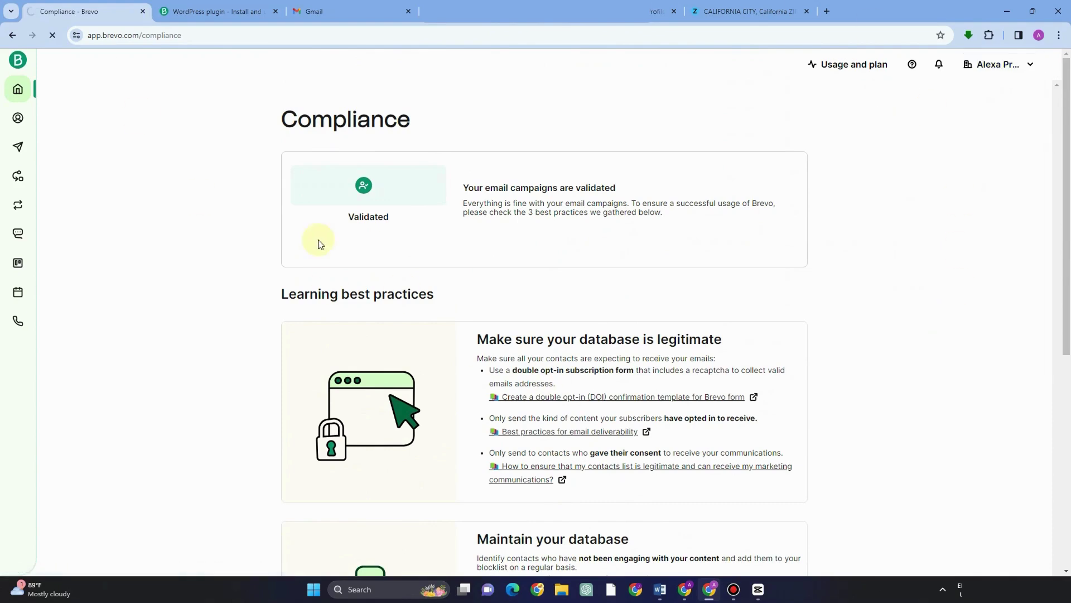
click(481, 257)
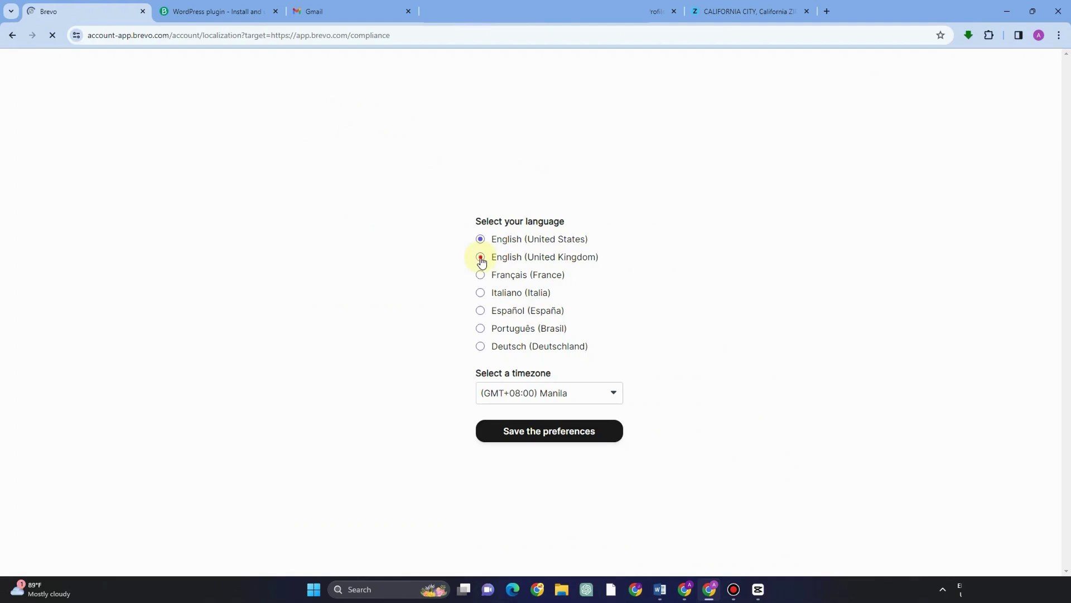
click(480, 275)
click(480, 292)
click(480, 310)
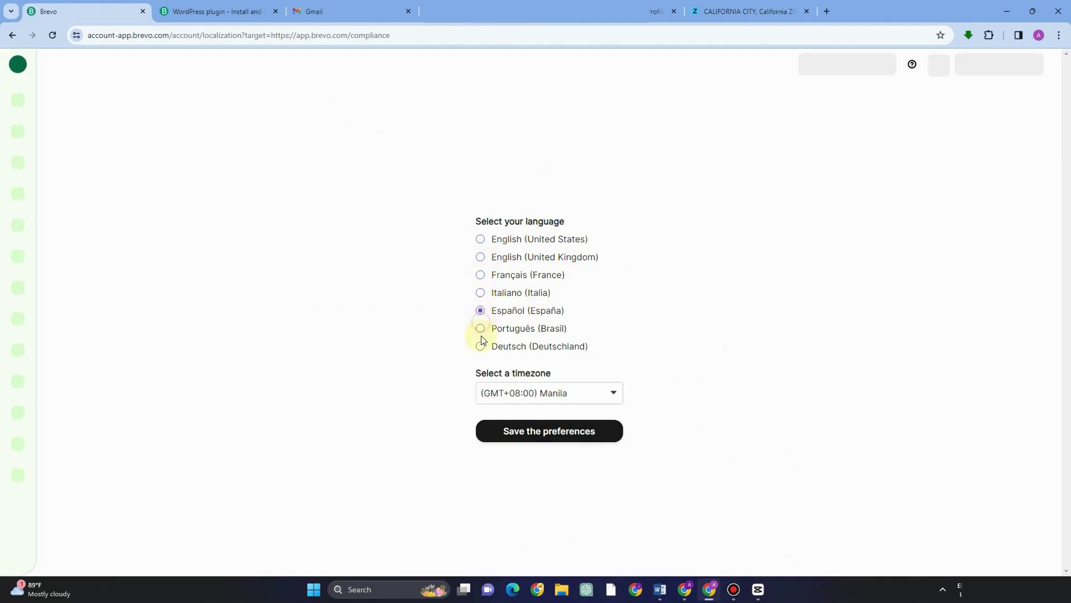
click(481, 348)
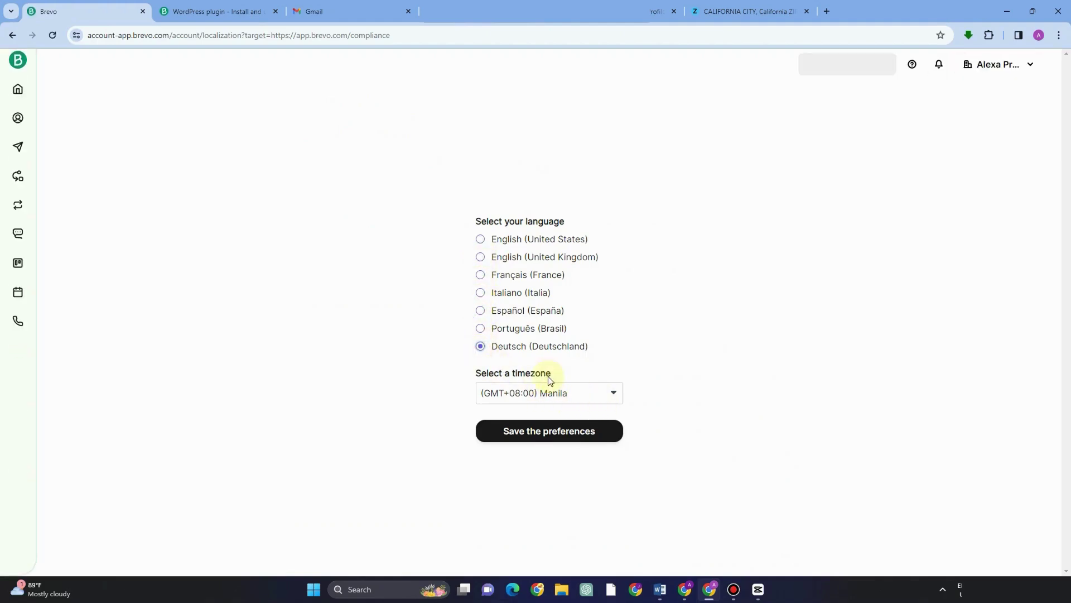
click(480, 241)
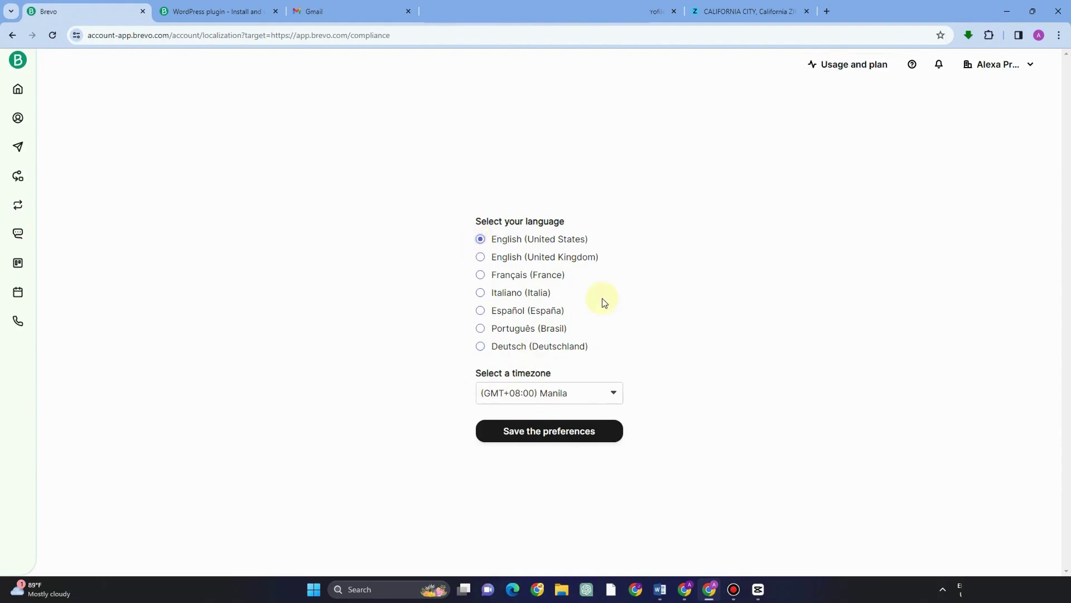
click(571, 436)
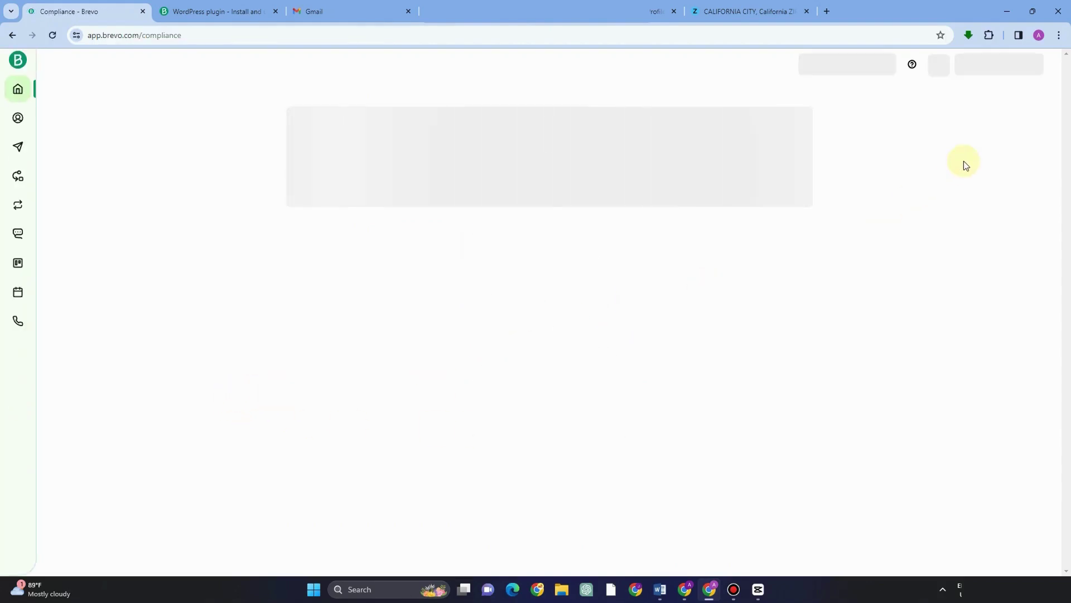
click(1027, 67)
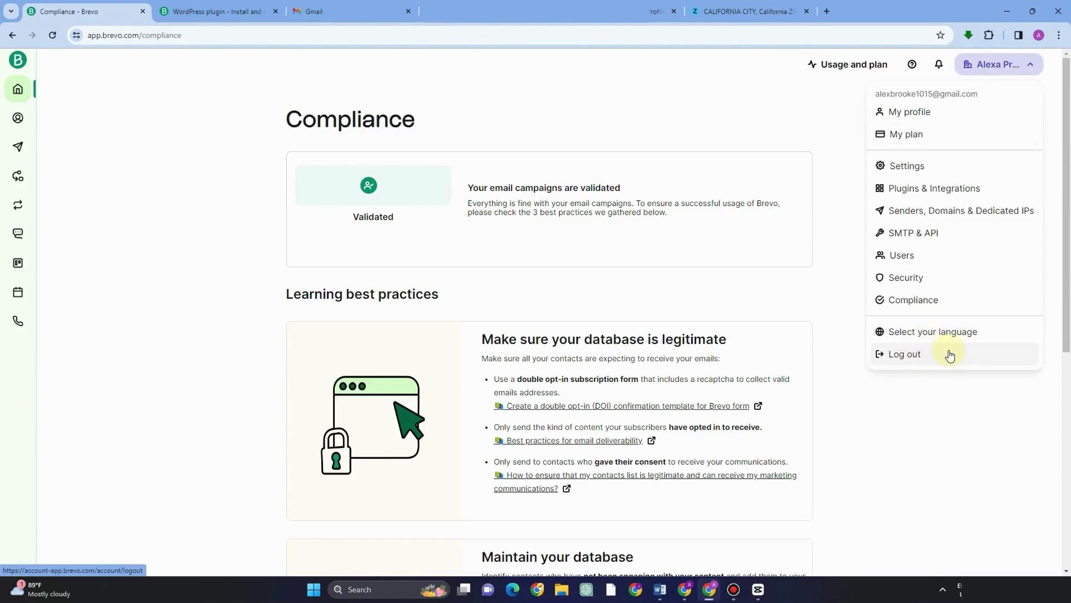
Step: Open Contacts from Home and abandon an empty new contact, rejected for lacking e-mail or SMS
click(25, 90)
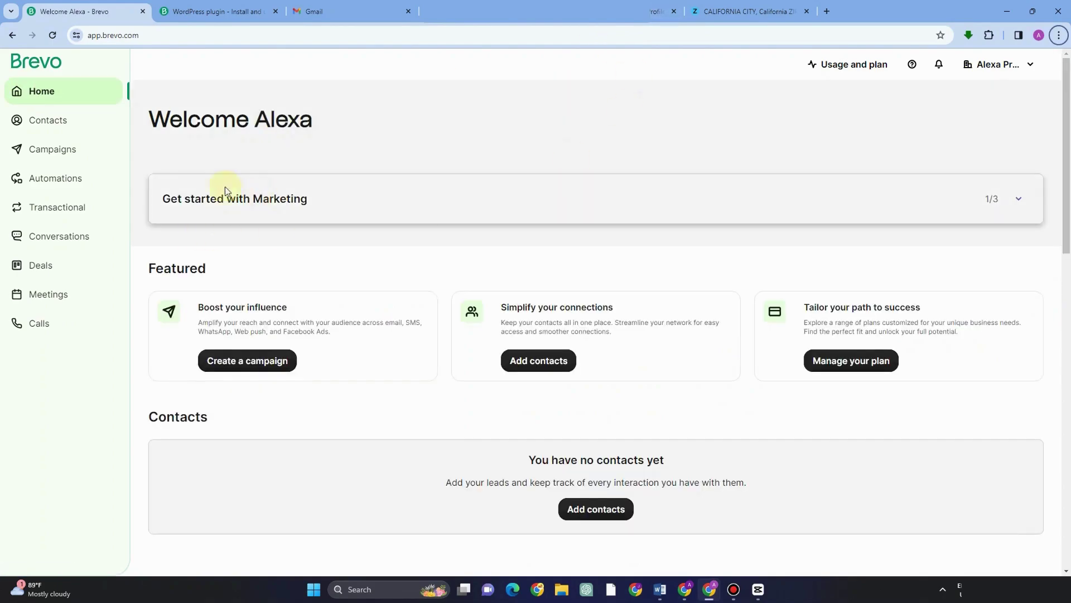
click(52, 127)
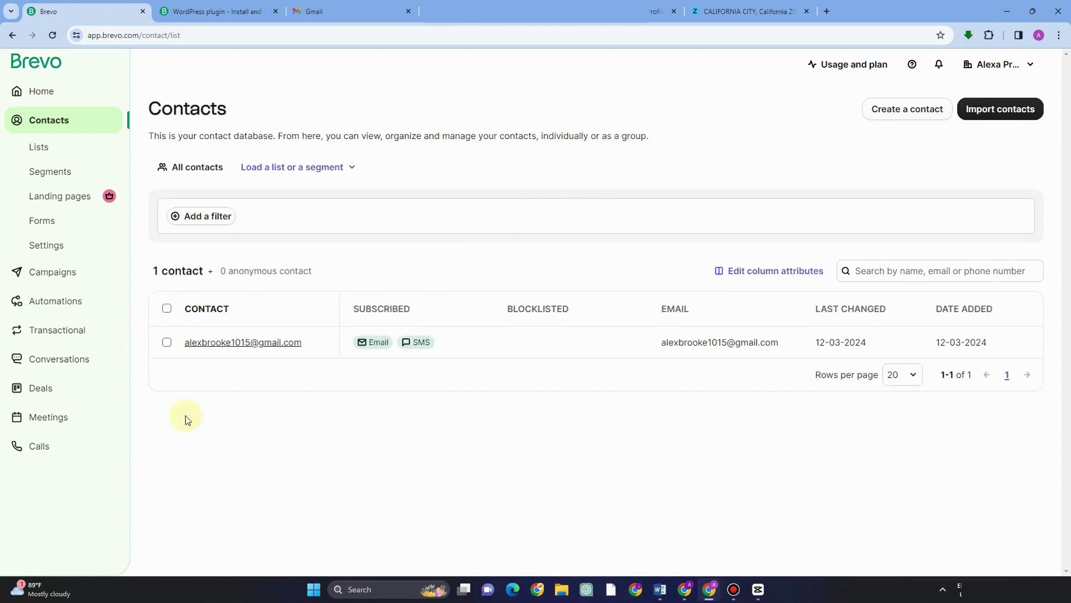
click(899, 113)
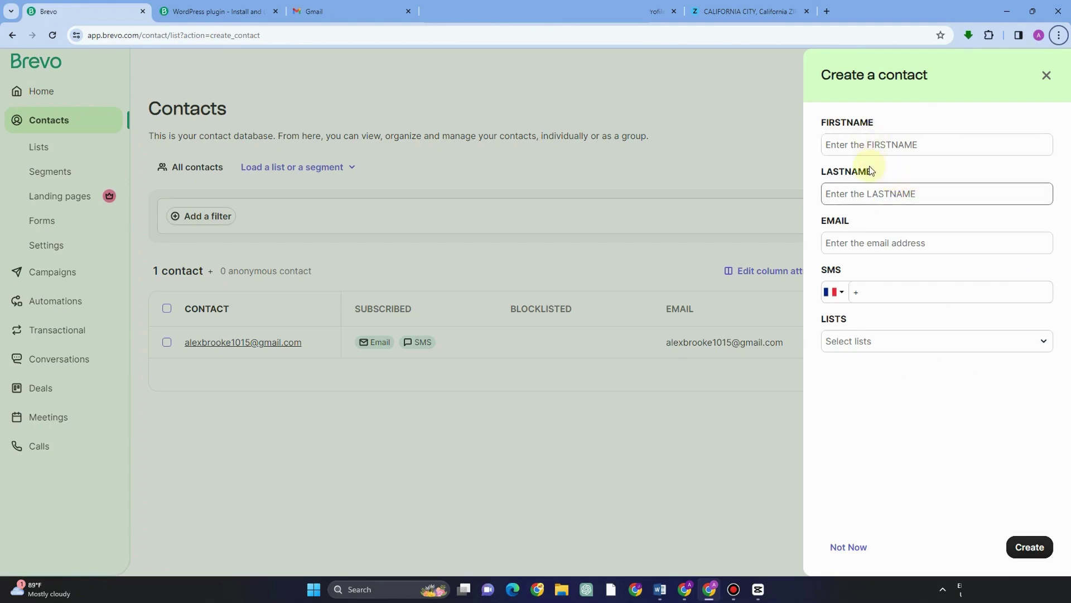
click(898, 343)
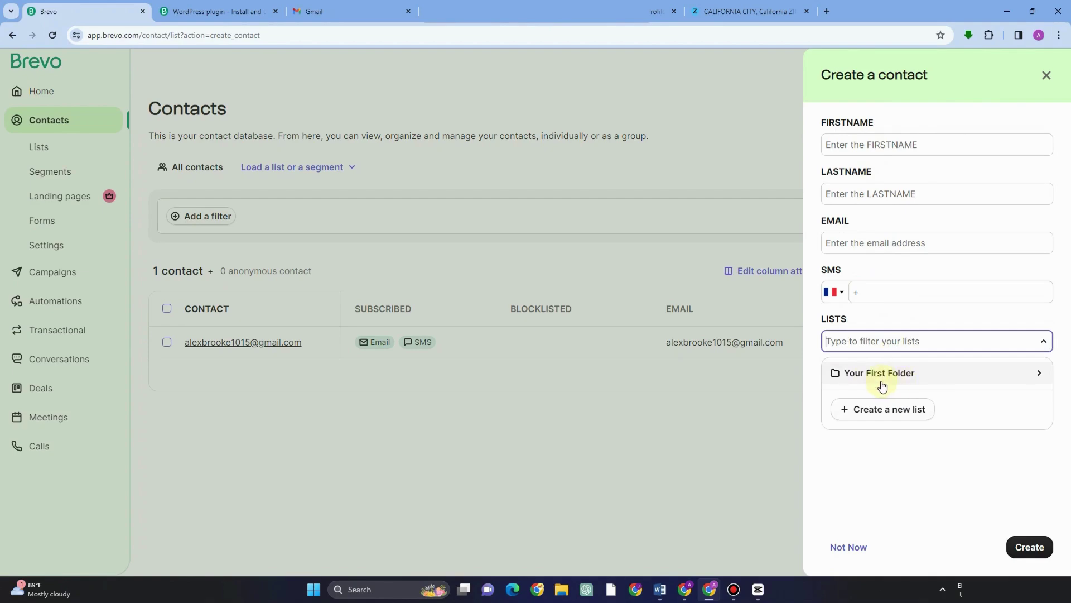
click(885, 373)
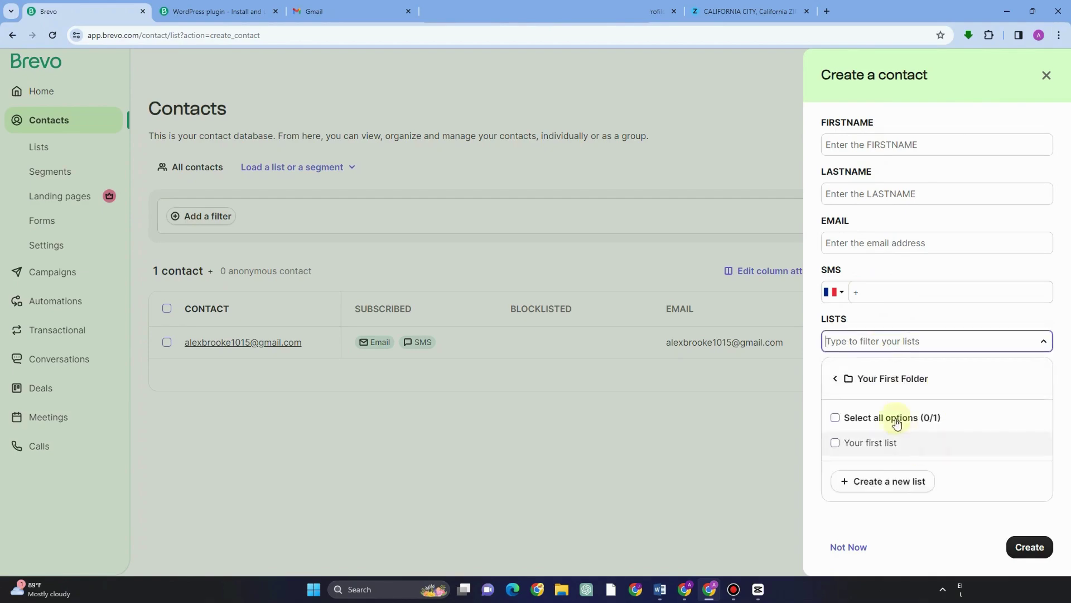
click(1027, 547)
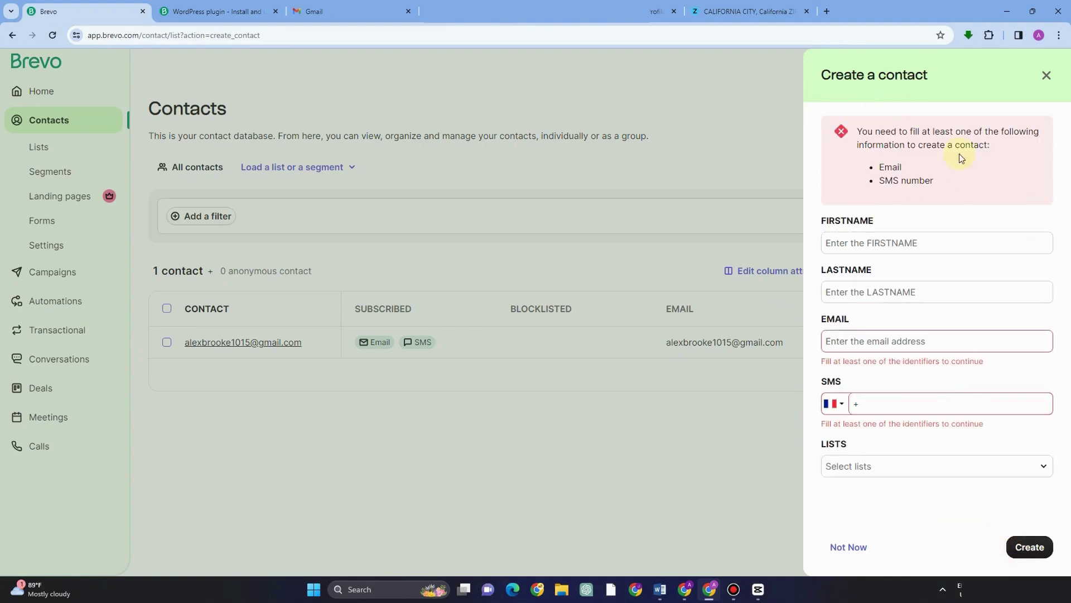
click(1050, 82)
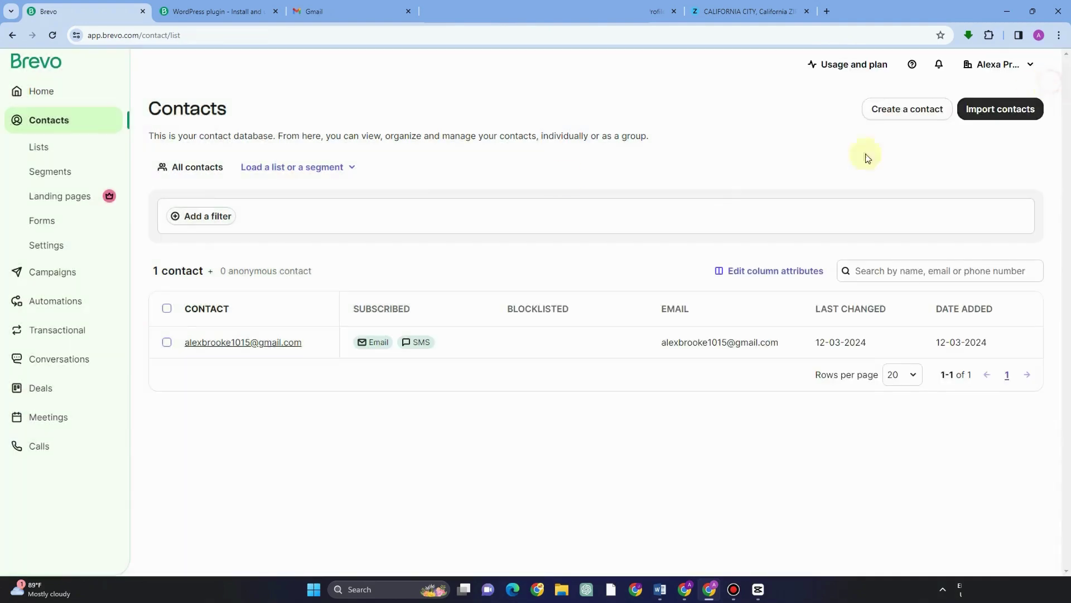
Step: Import CONTACTS.txt into Your first list, mapping EMAIL to the Email attribute and accepting opt-in conditions
click(985, 113)
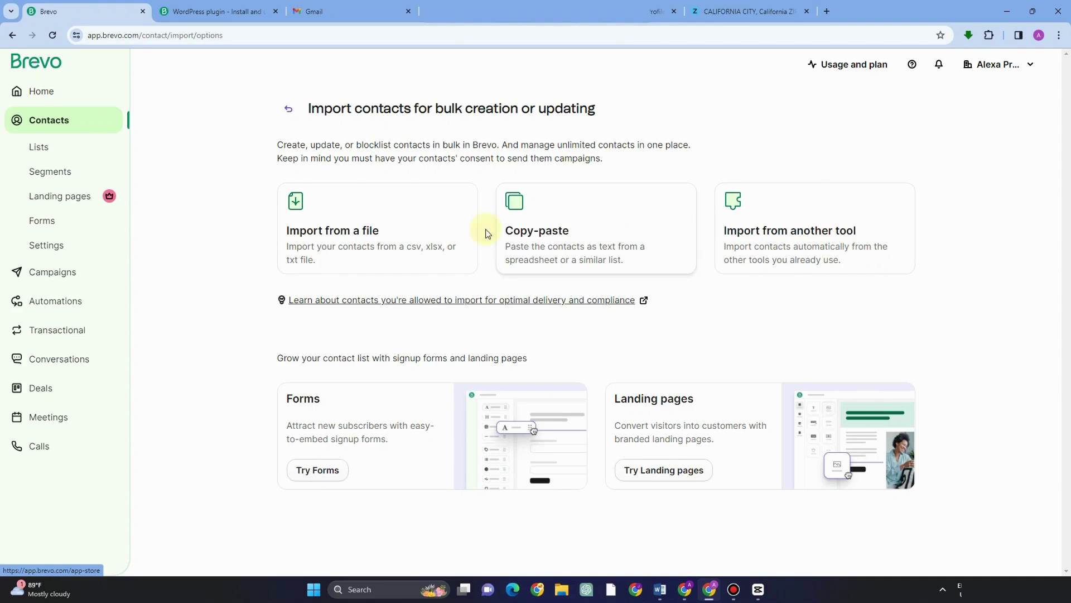
click(363, 252)
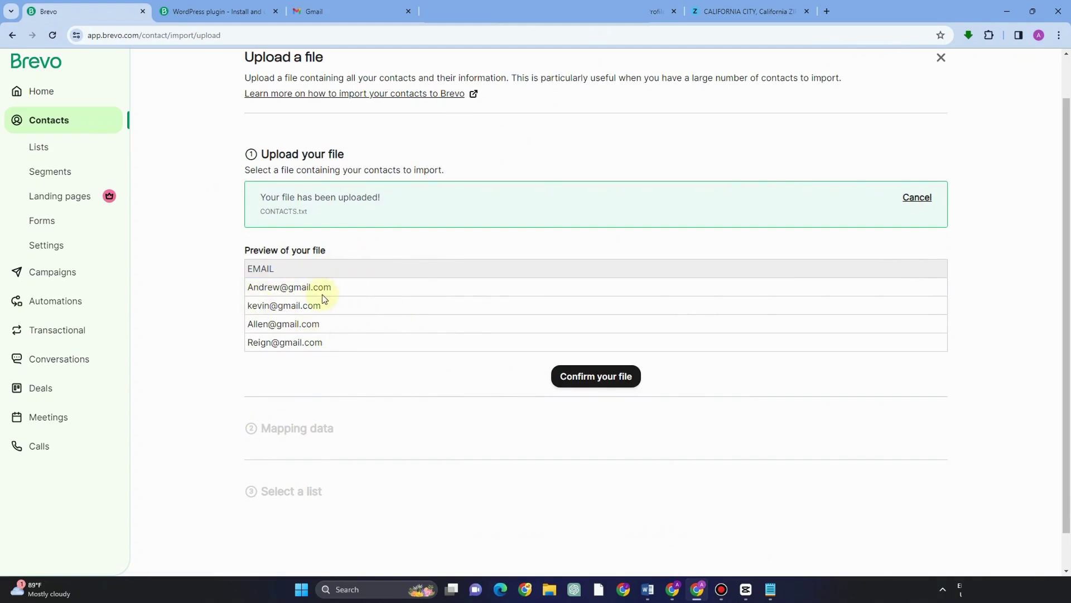
click(620, 381)
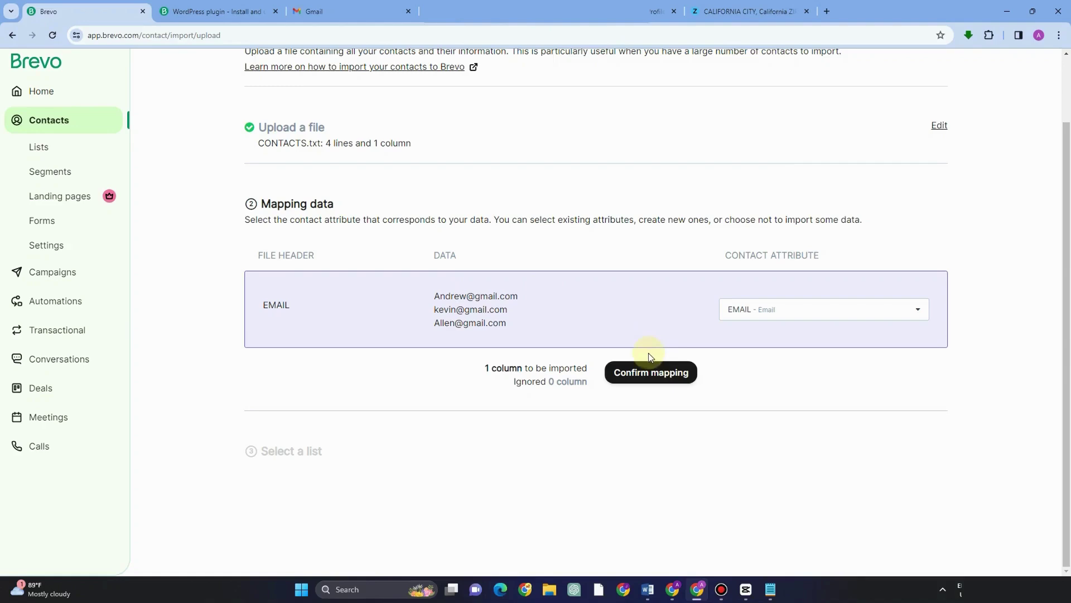
click(653, 375)
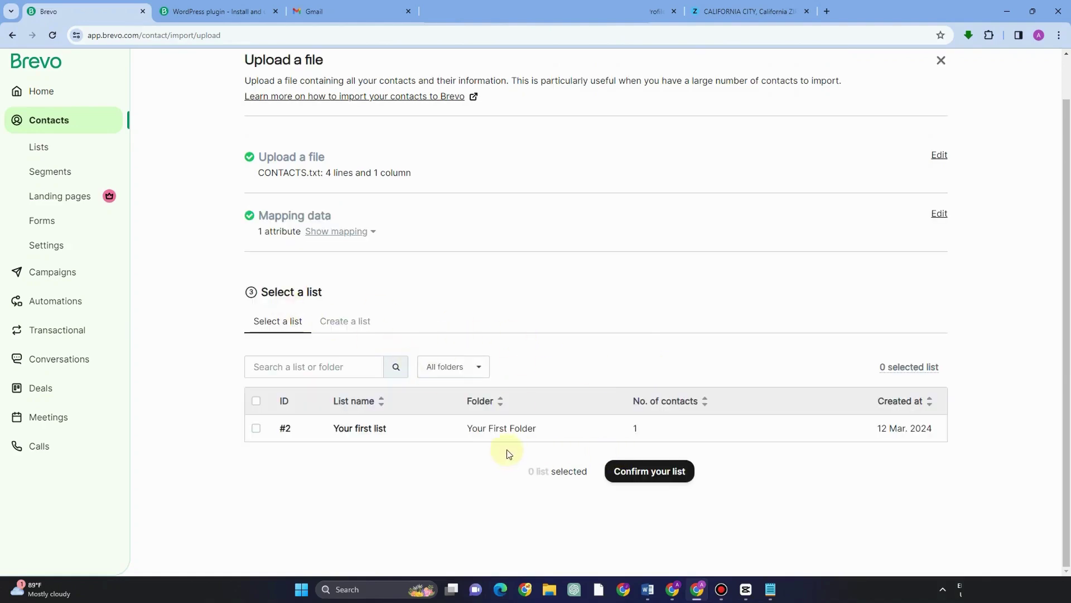
click(518, 433)
click(653, 471)
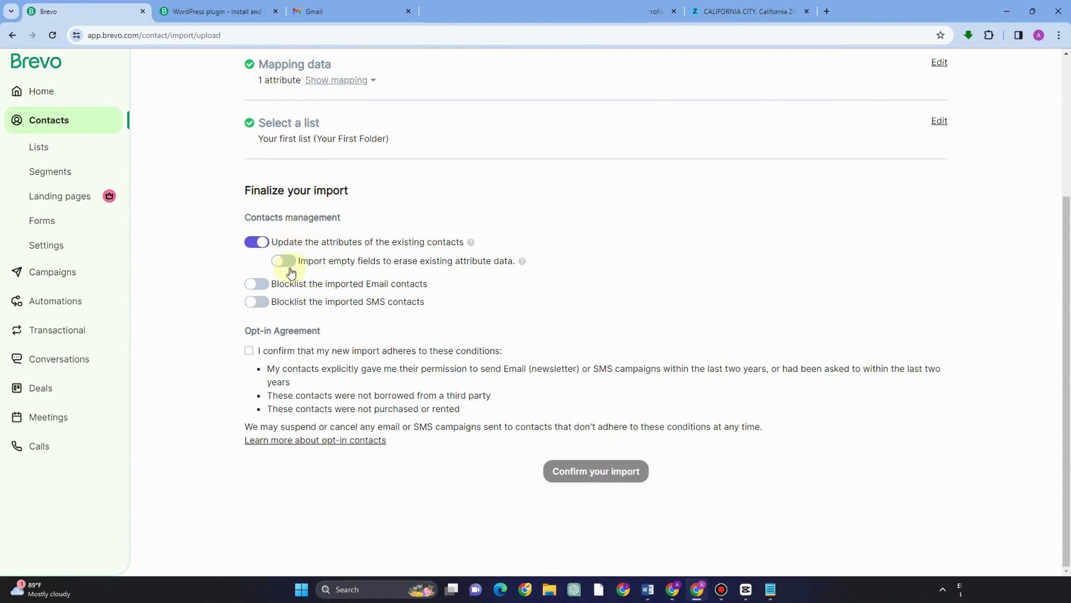
click(248, 349)
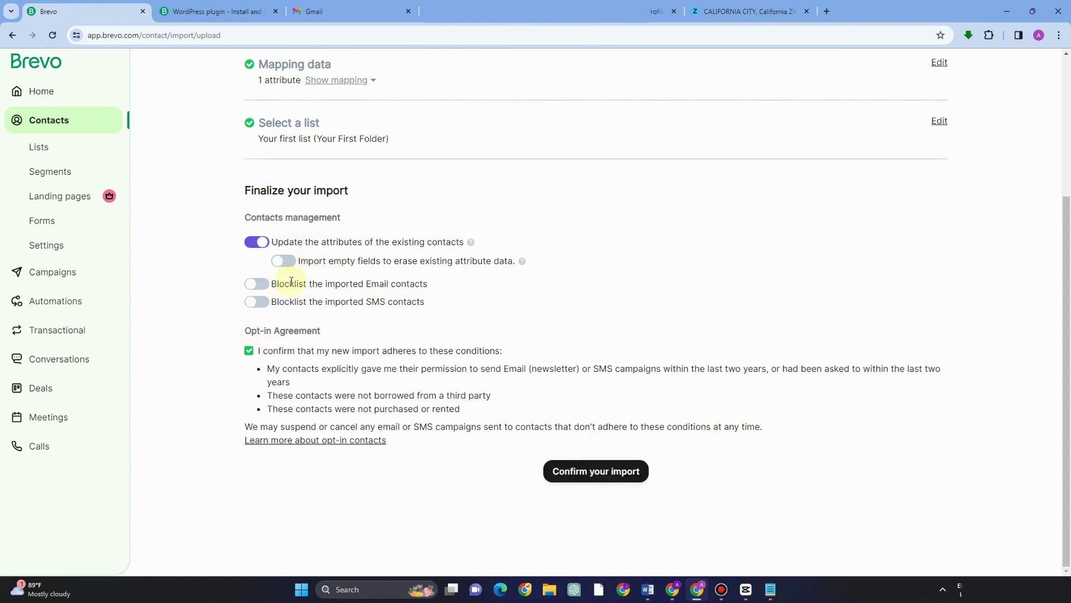
click(580, 485)
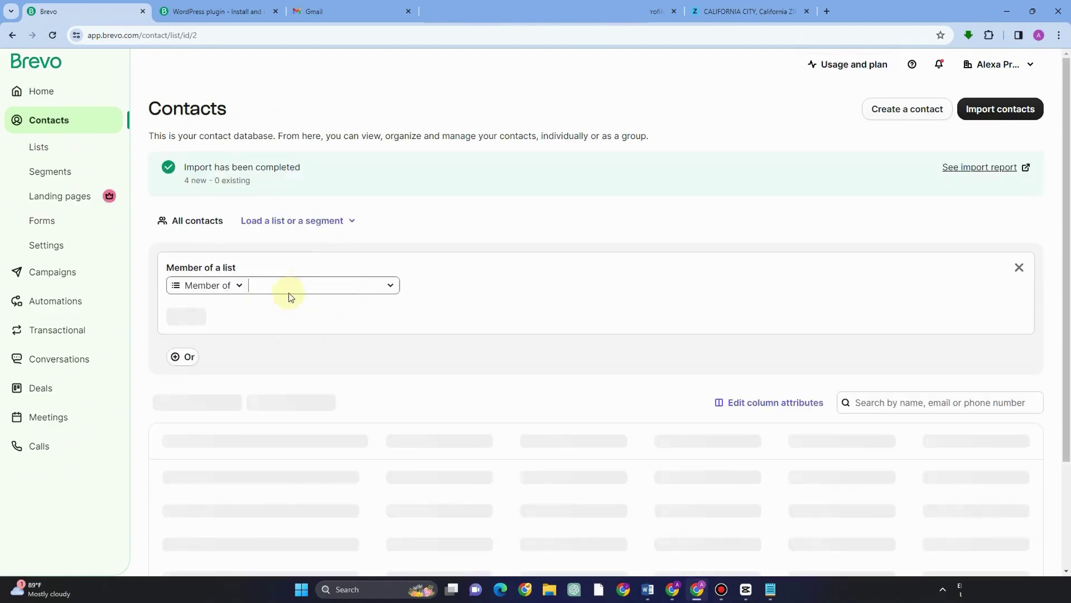
Step: Confirm Your first list holds 5 contacts, then view the empty Segments page
scroll(390, 414, down, 2)
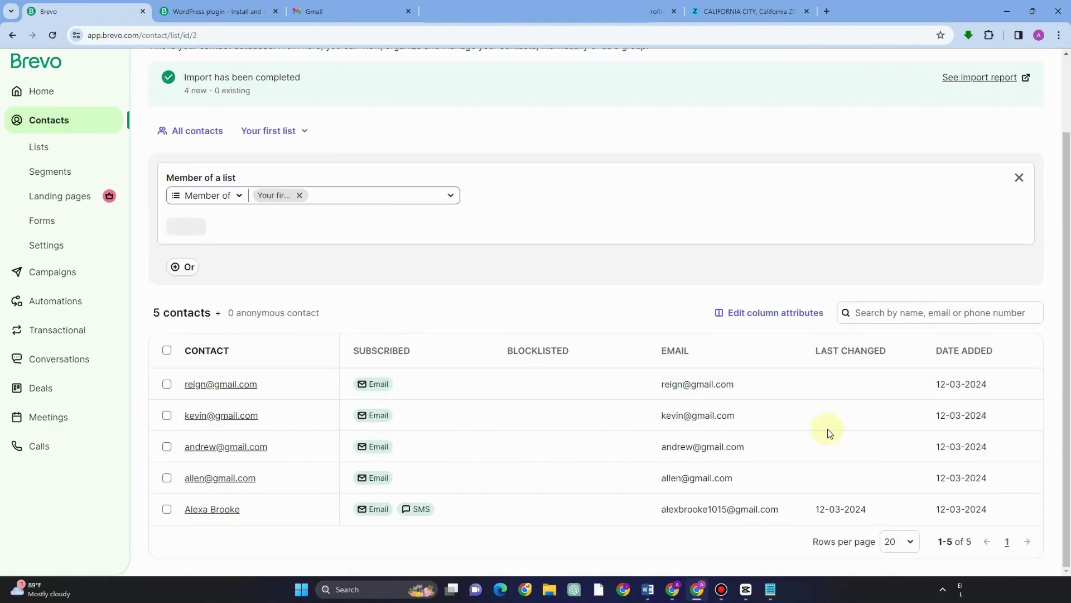
scroll(592, 424, up, 1)
scroll(557, 396, up, 1)
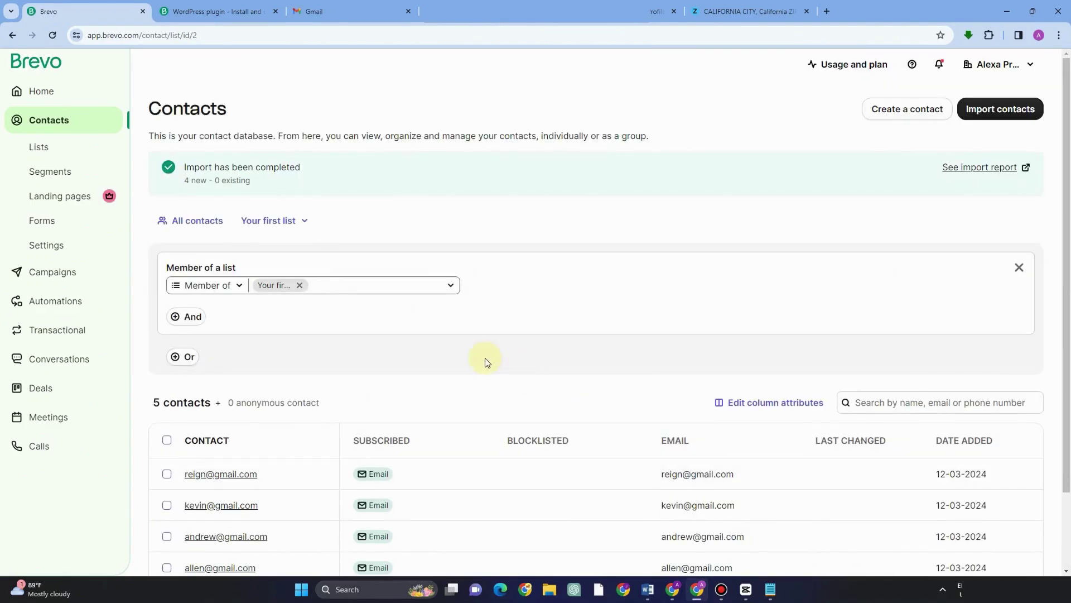
click(47, 148)
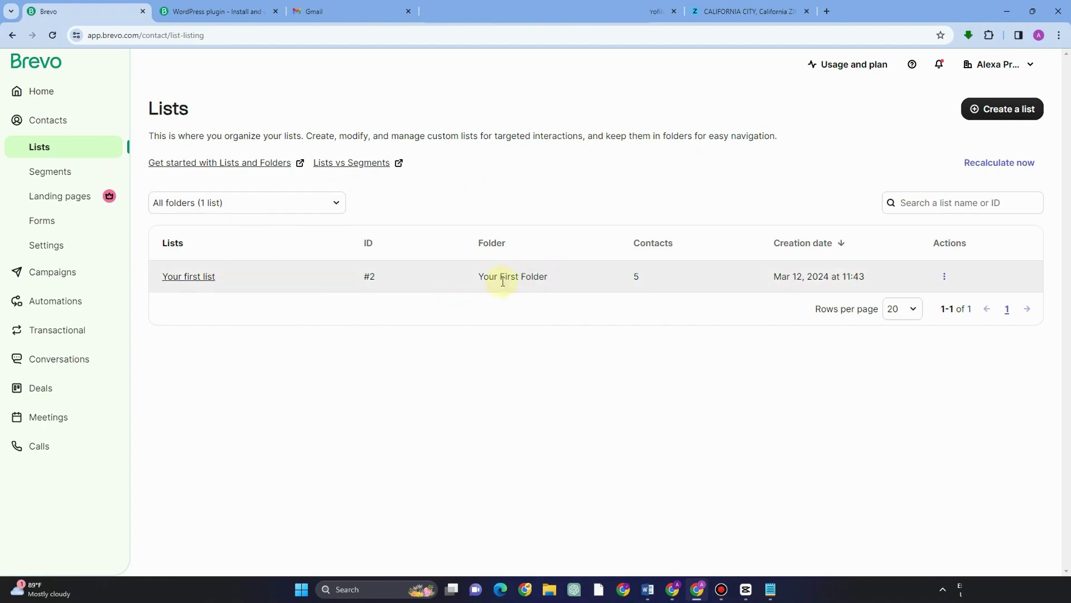
click(203, 279)
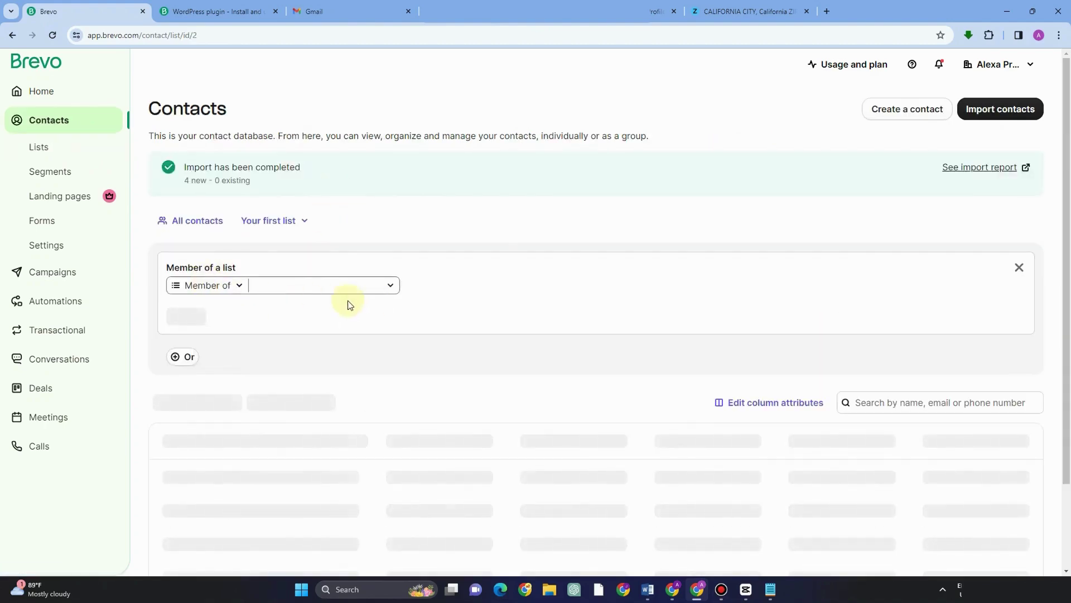
click(377, 289)
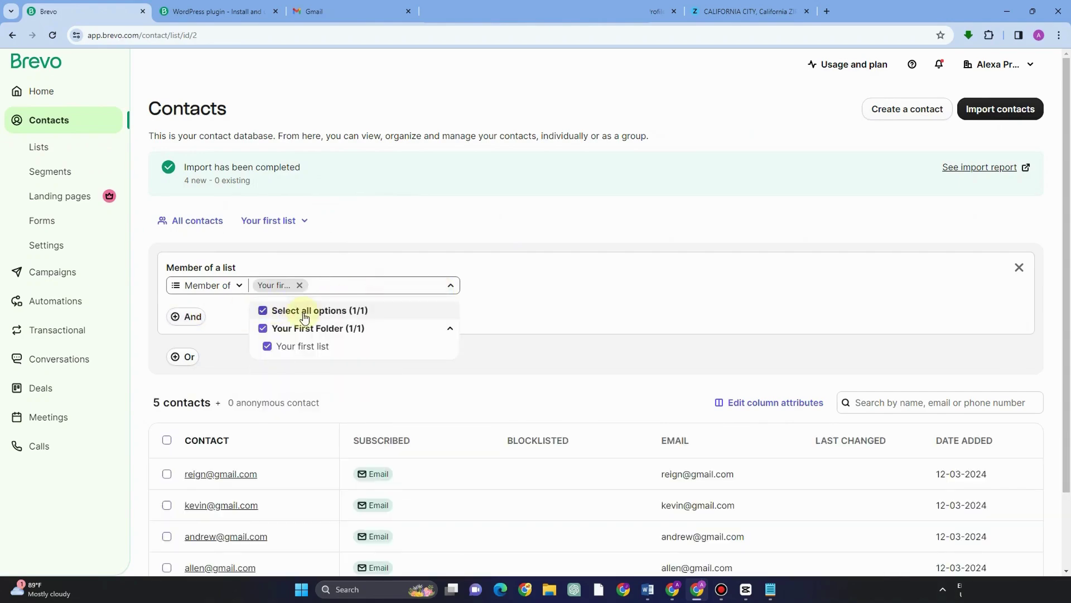
click(616, 298)
scroll(357, 402, down, 2)
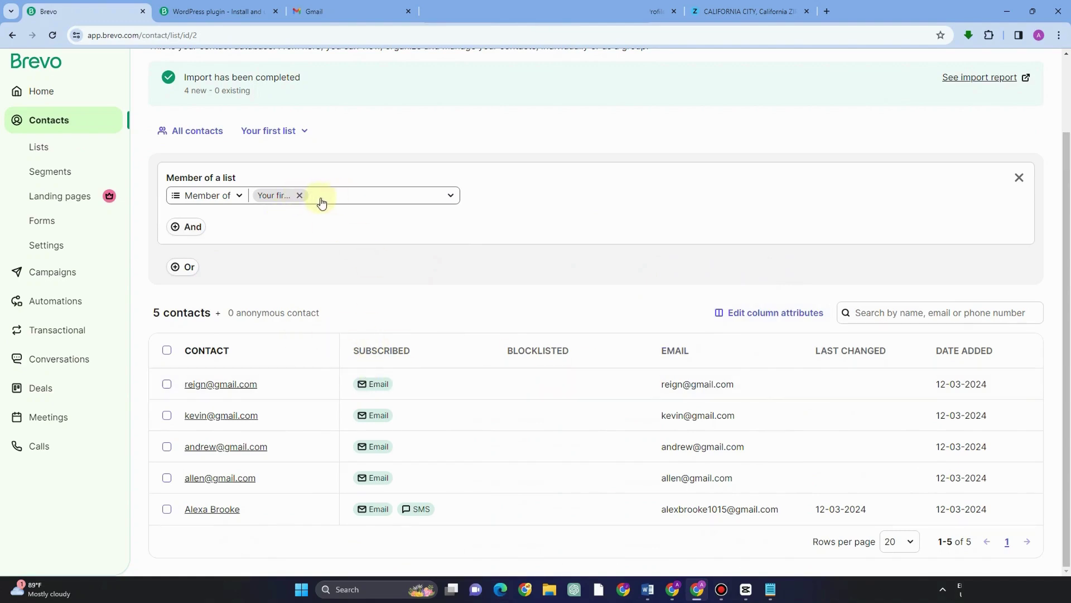
click(77, 175)
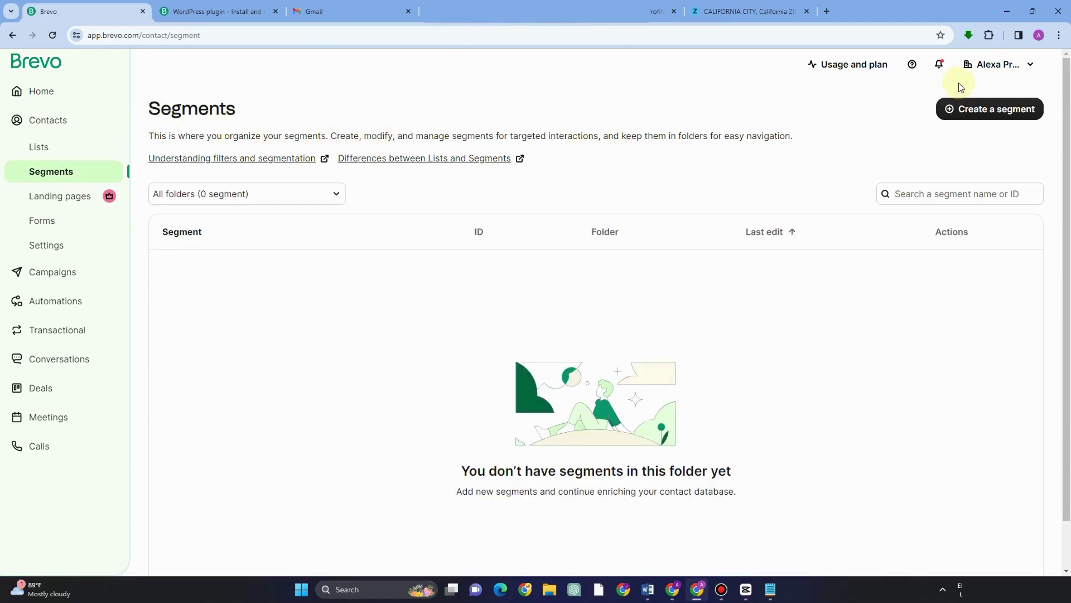
click(972, 110)
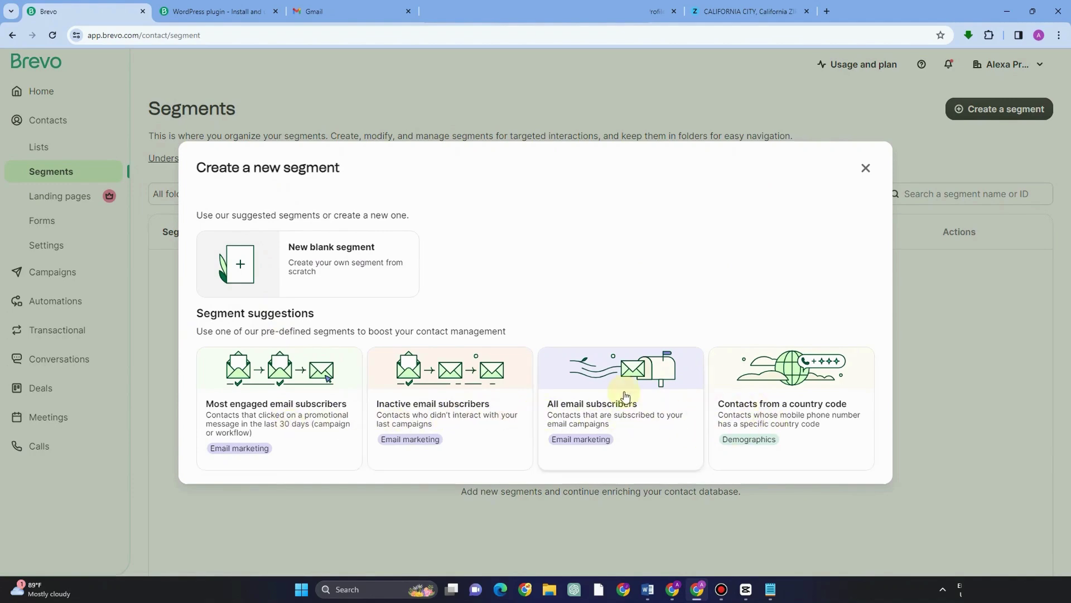
click(270, 249)
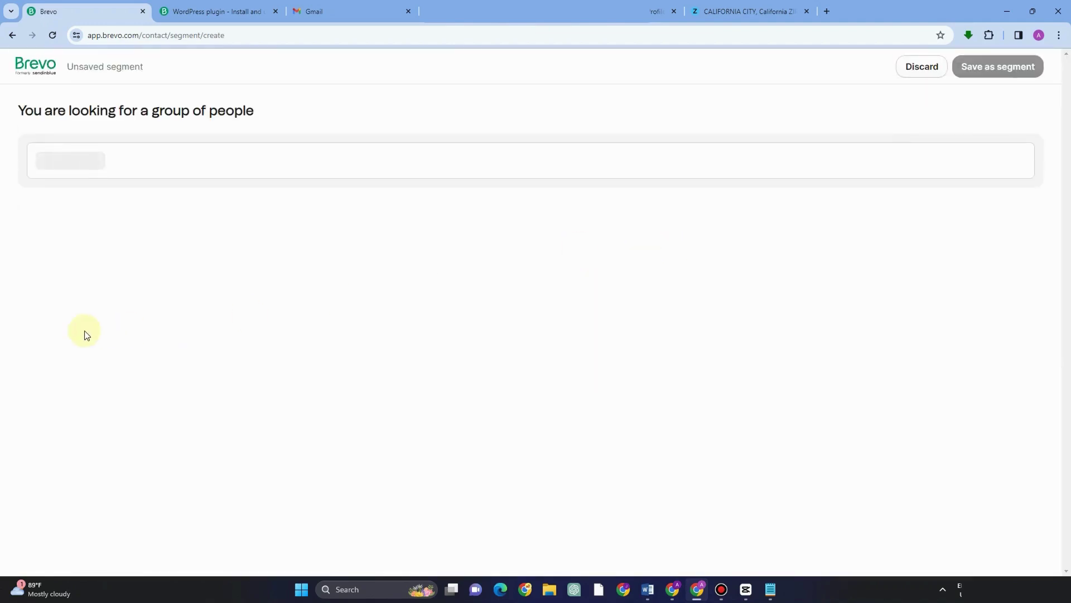
click(78, 160)
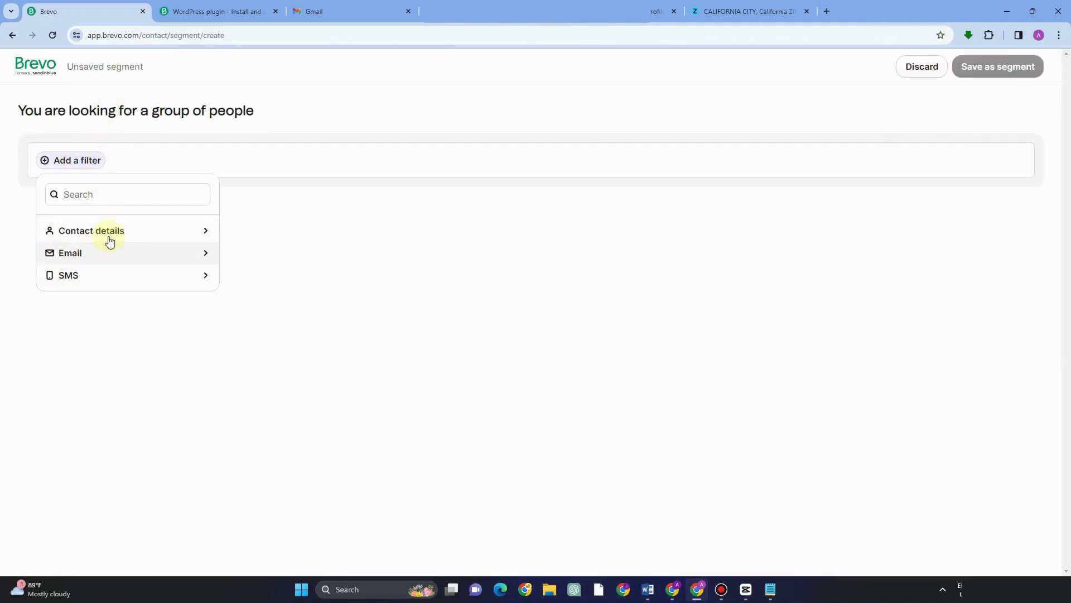
click(297, 265)
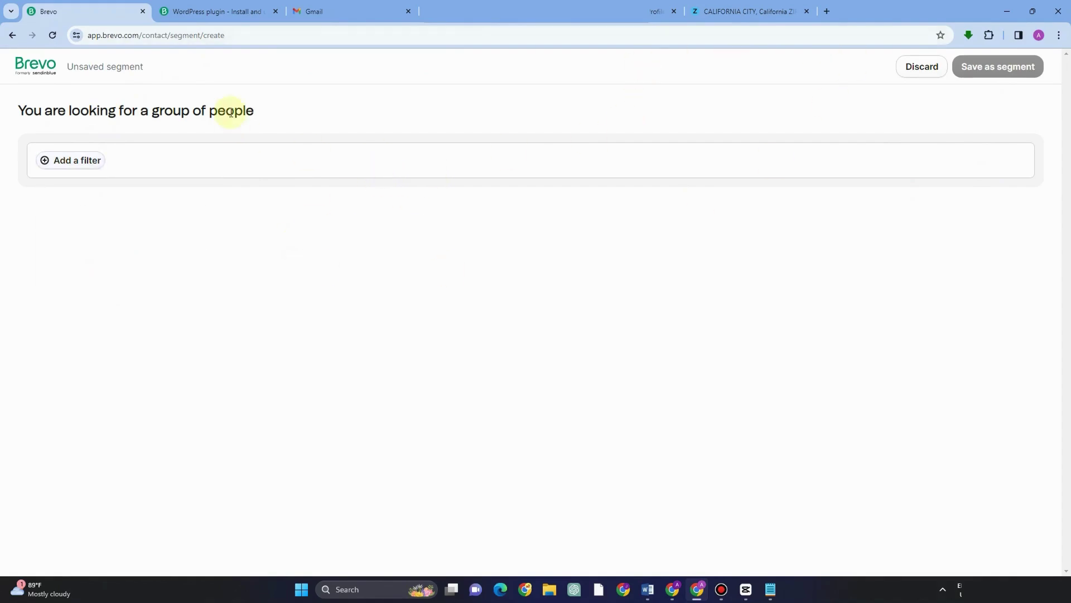
click(921, 66)
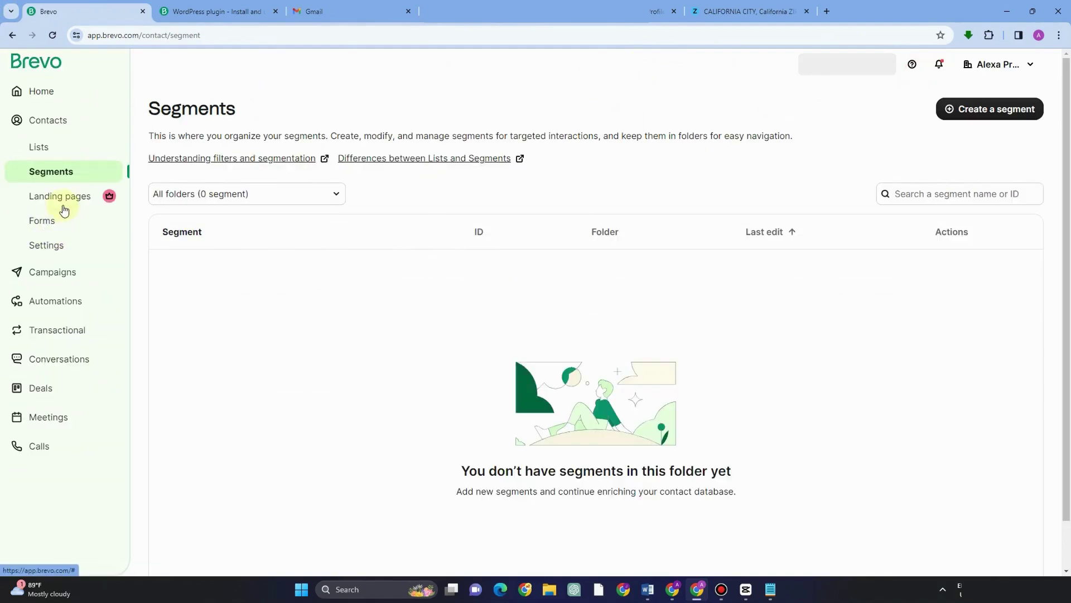
Step: Move through Contacts settings and the Email campaigns list to the Automations getting-started page
click(55, 245)
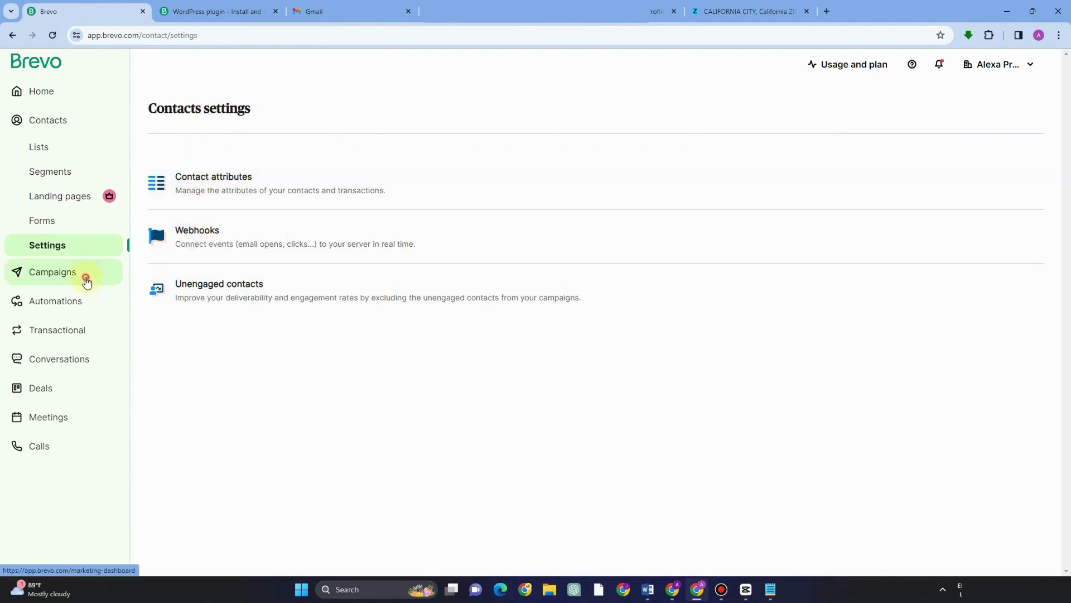
click(83, 274)
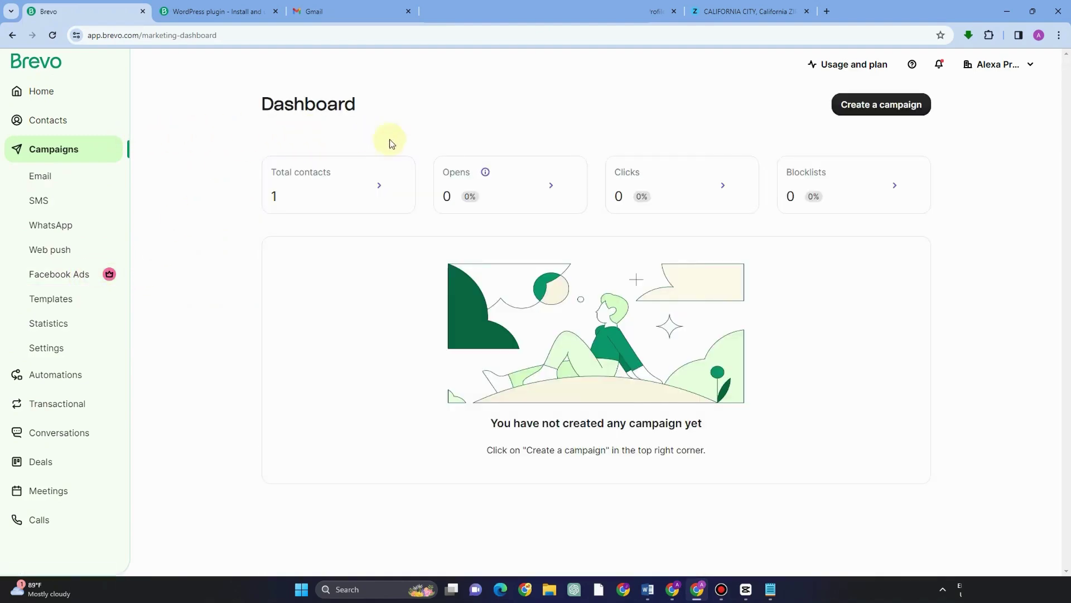
click(51, 182)
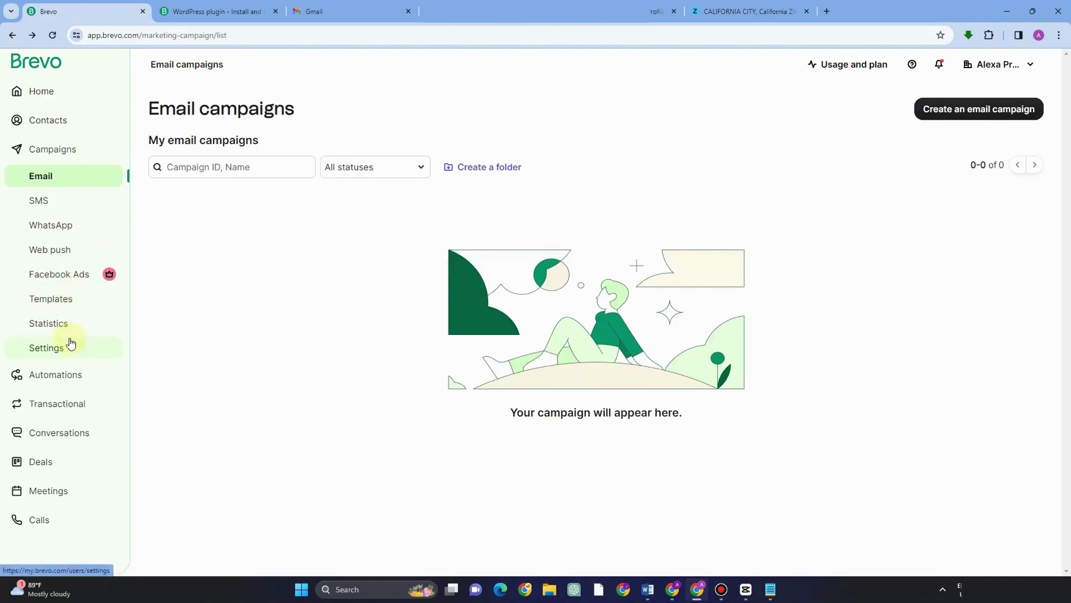
click(58, 376)
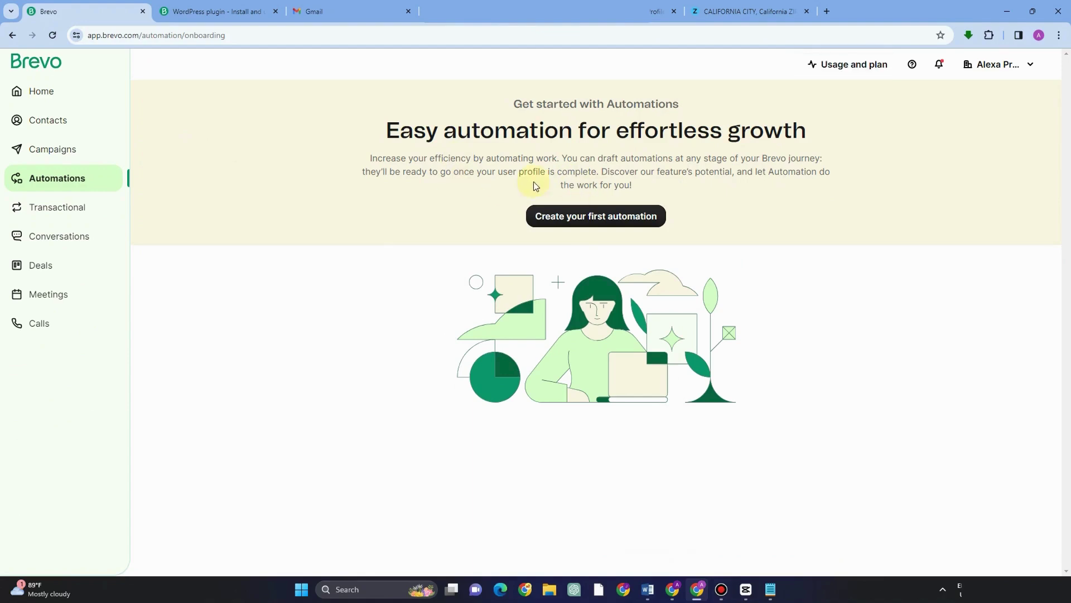
Step: Browse automation templates (All, Improve engagement, Increase traffic, Increase revenue, Build relationships), then view Workflow logs
click(618, 219)
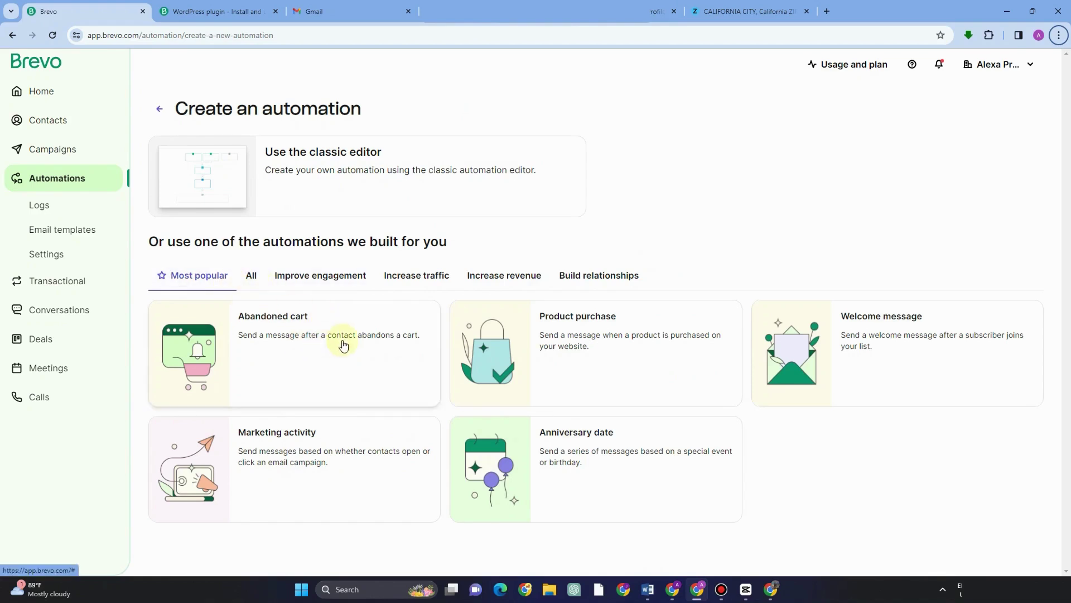
click(246, 276)
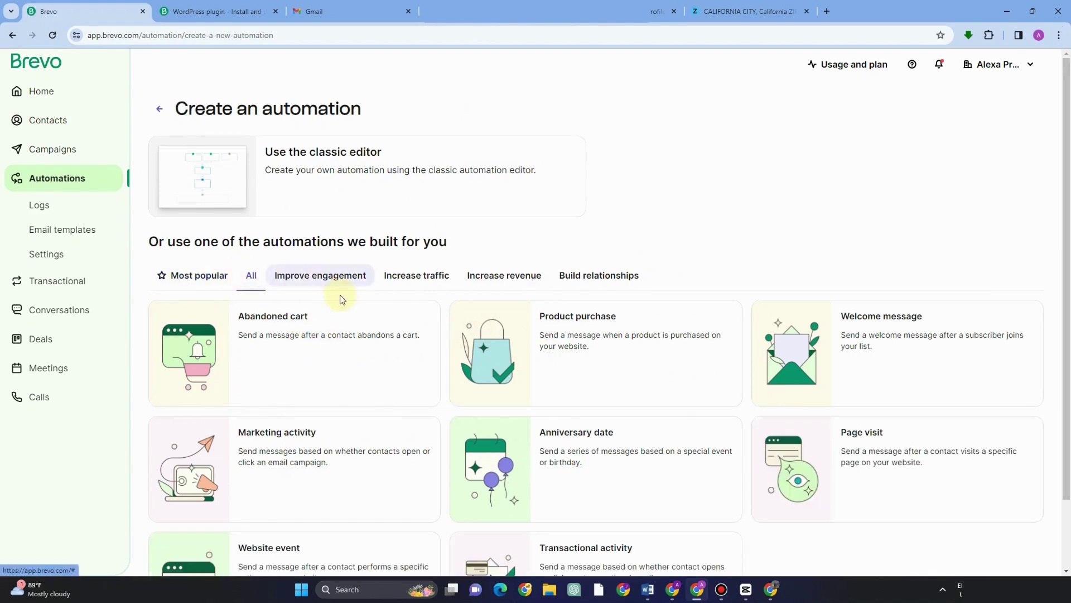
scroll(351, 310, down, 2)
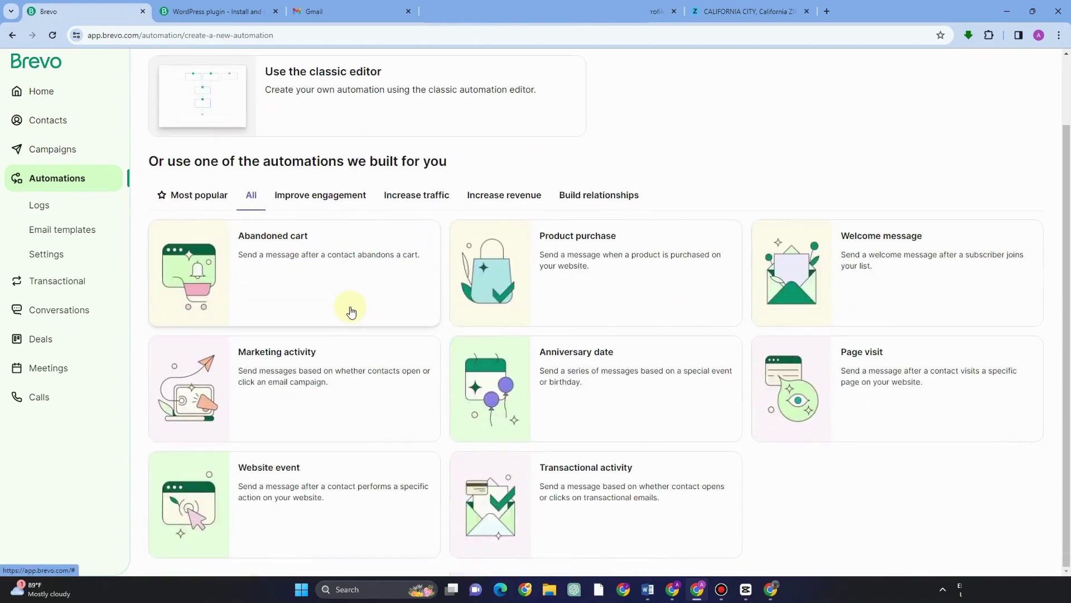
click(329, 196)
click(409, 276)
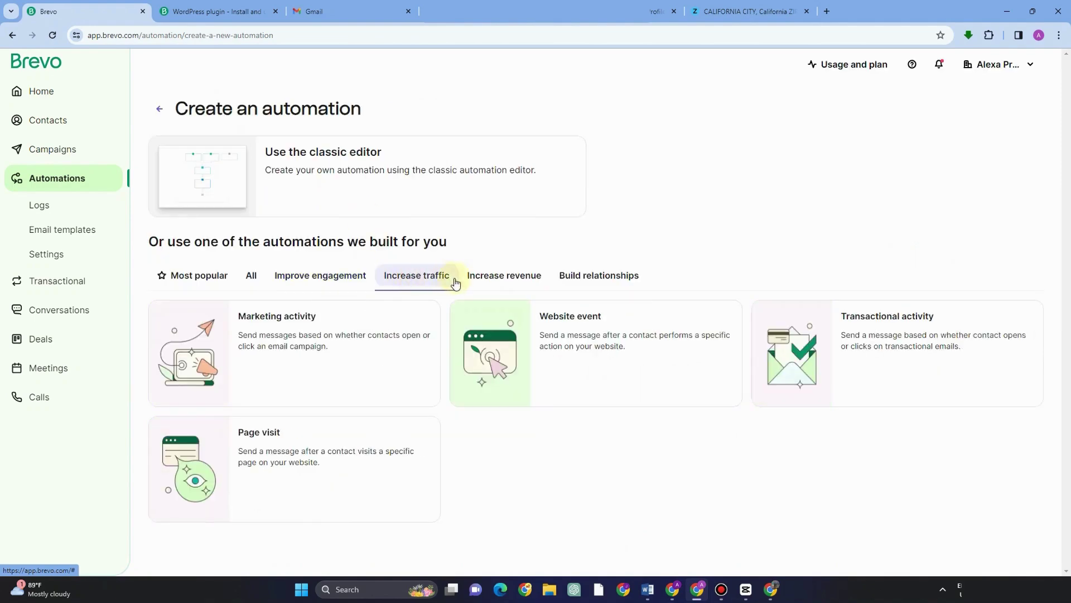
click(475, 279)
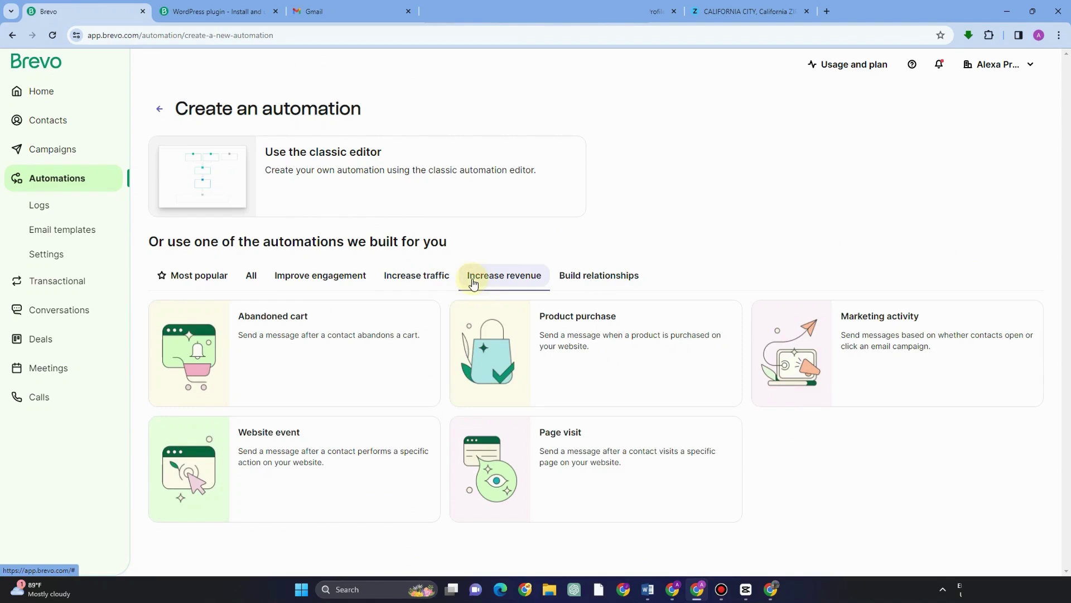
click(605, 283)
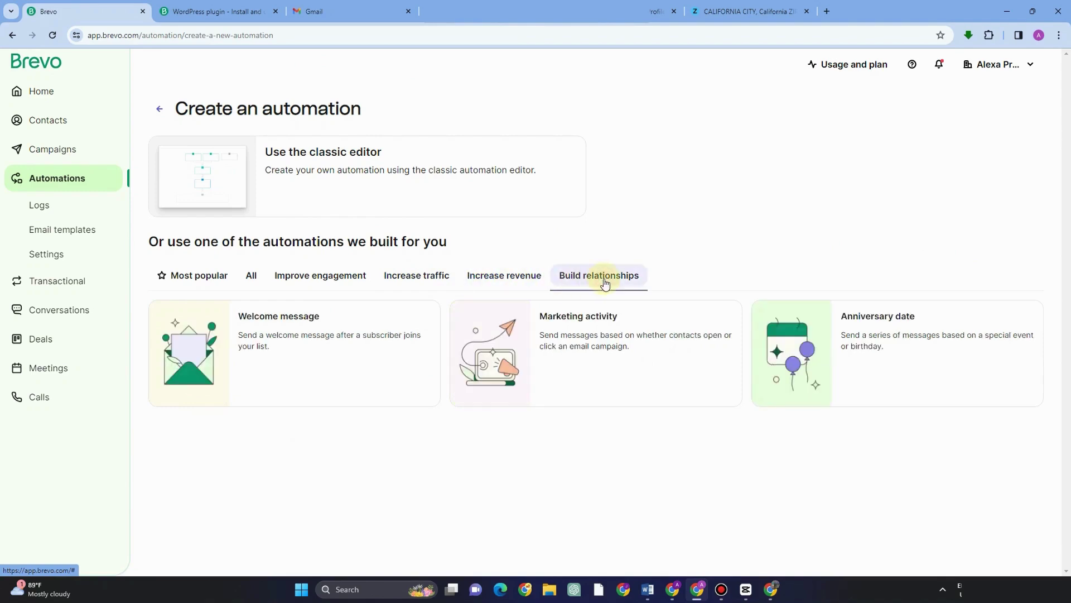
click(64, 209)
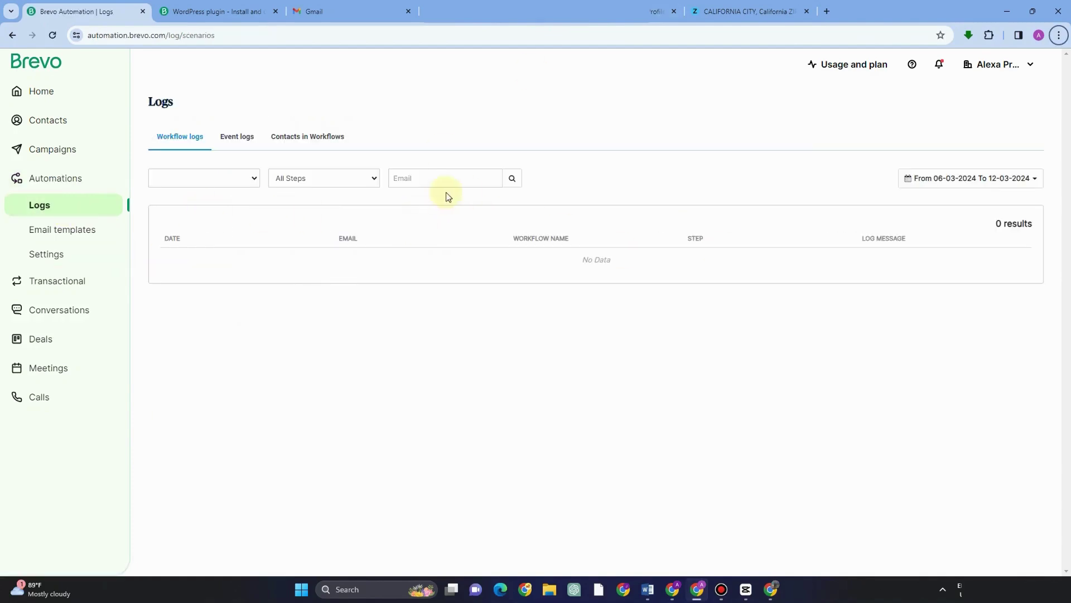
Step: Browse Email templates, then Transactional setup and statistics, ending in the empty Conversations inbox
click(96, 236)
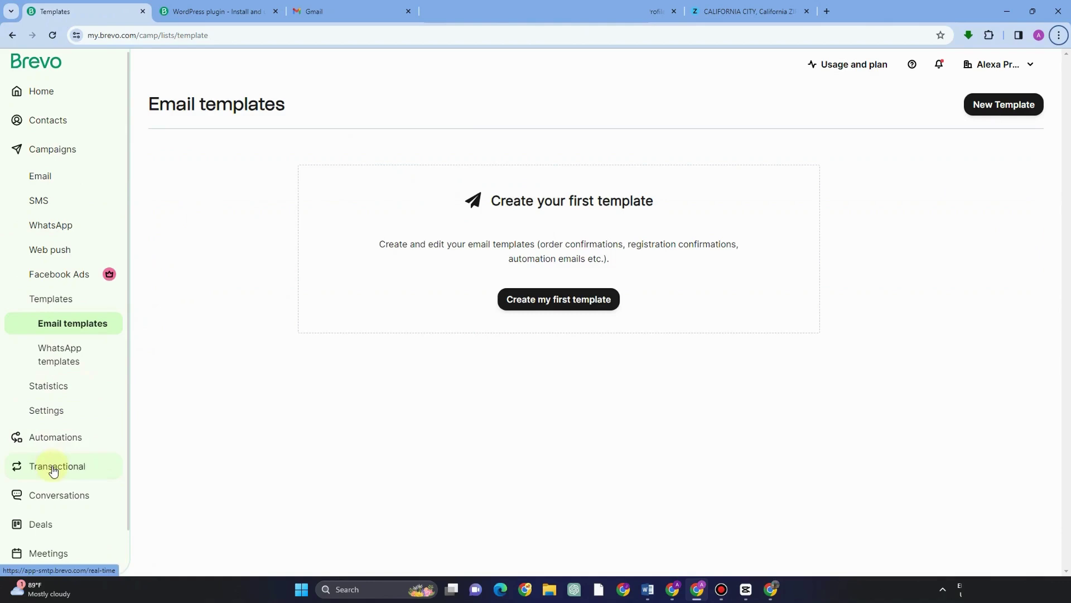
scroll(87, 435, down, 1)
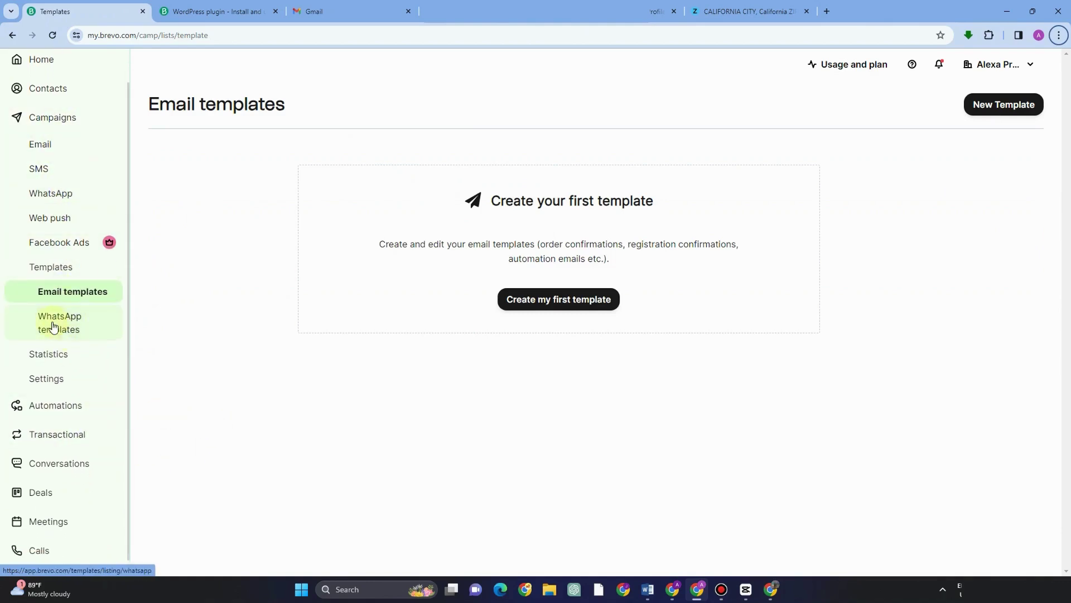
click(65, 409)
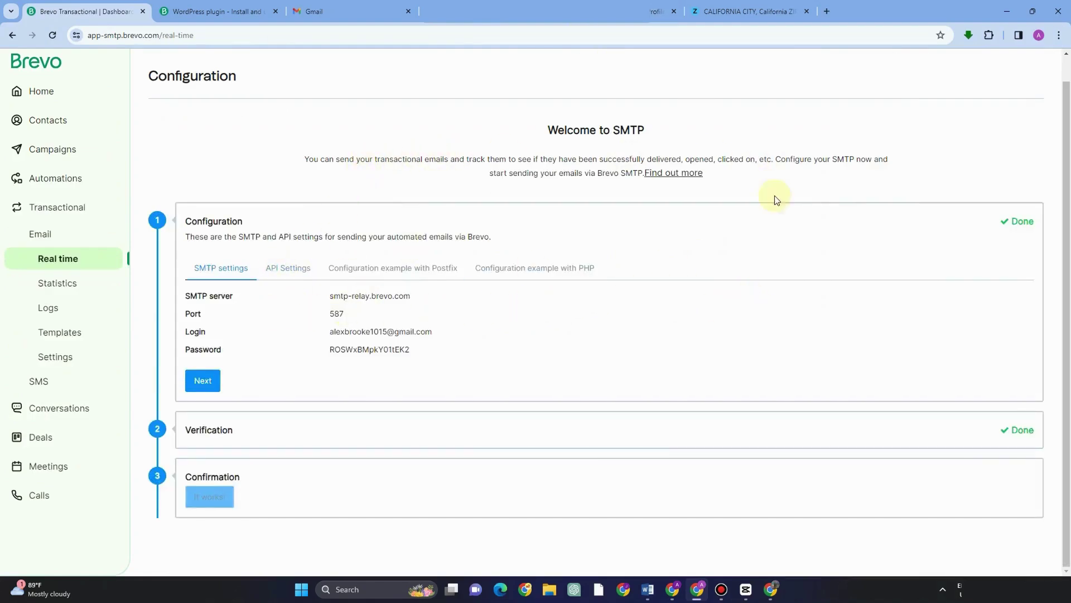
click(65, 287)
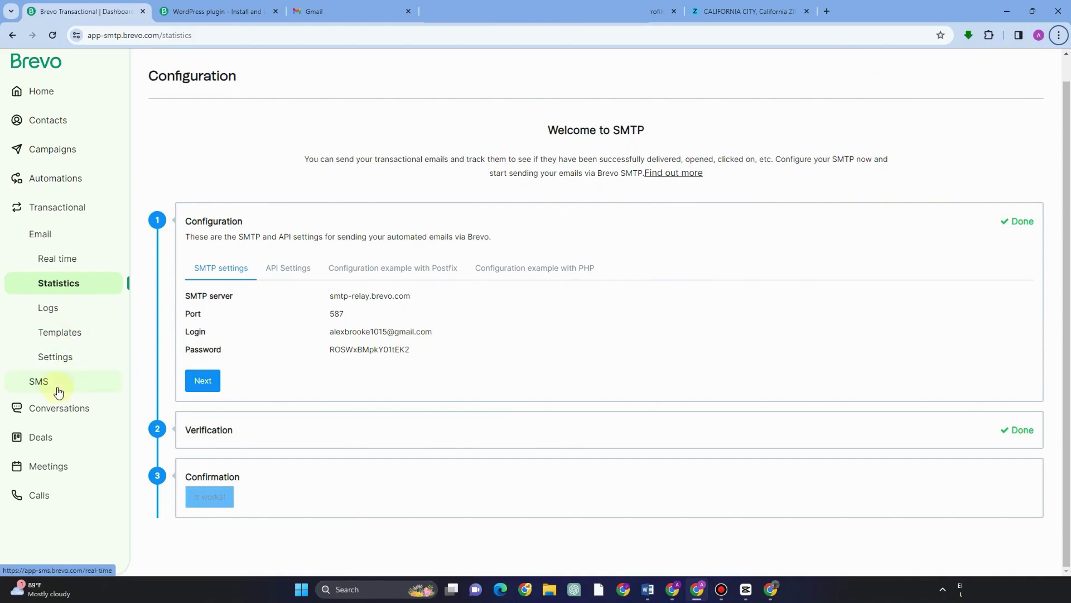
click(63, 413)
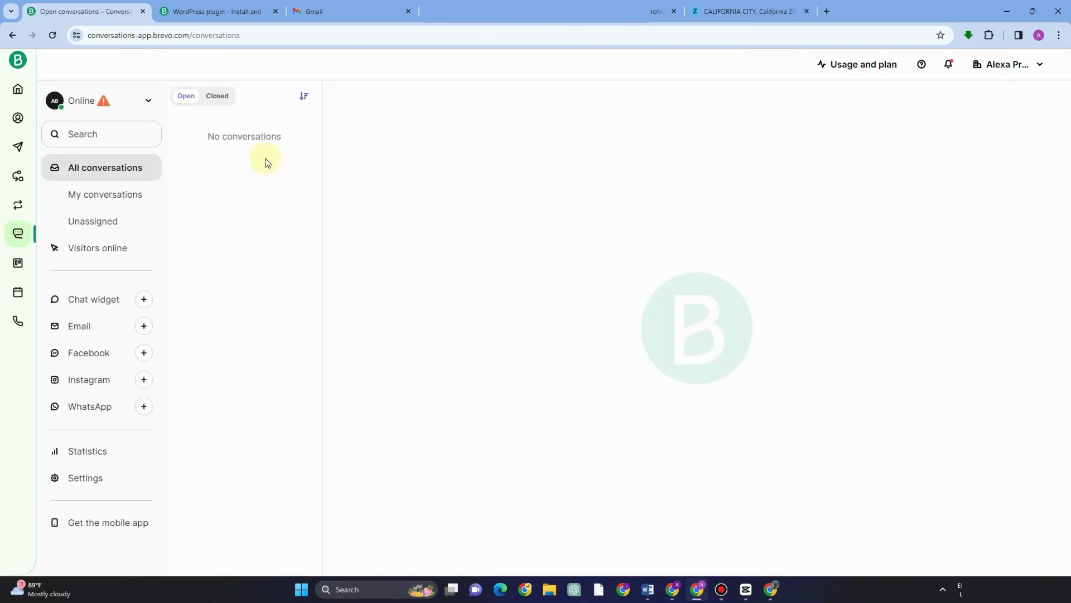
Step: Look over the Home dashboard and the Deals section
click(251, 143)
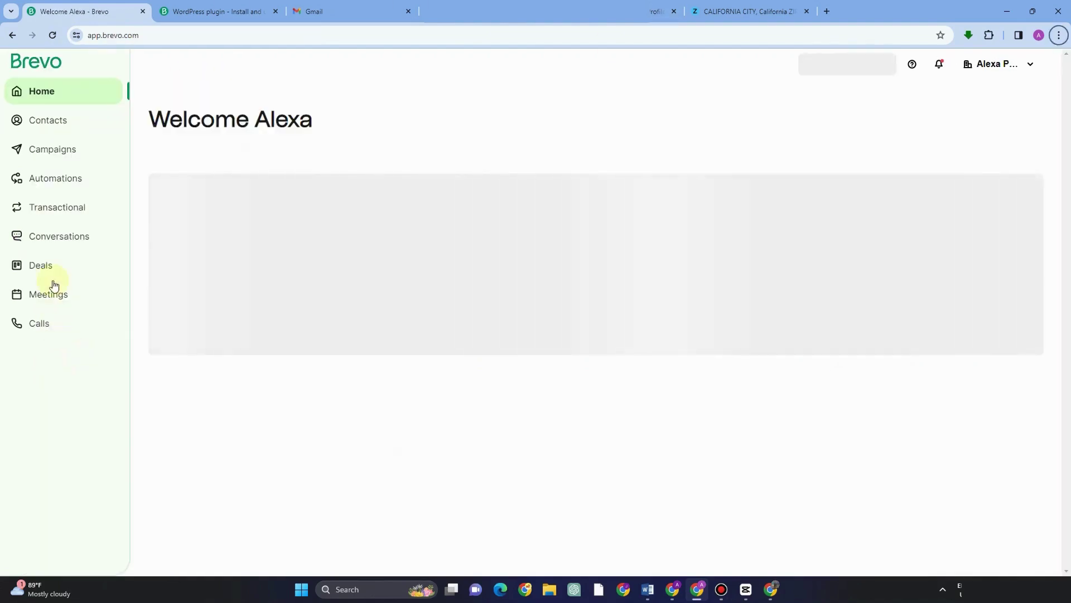
click(52, 273)
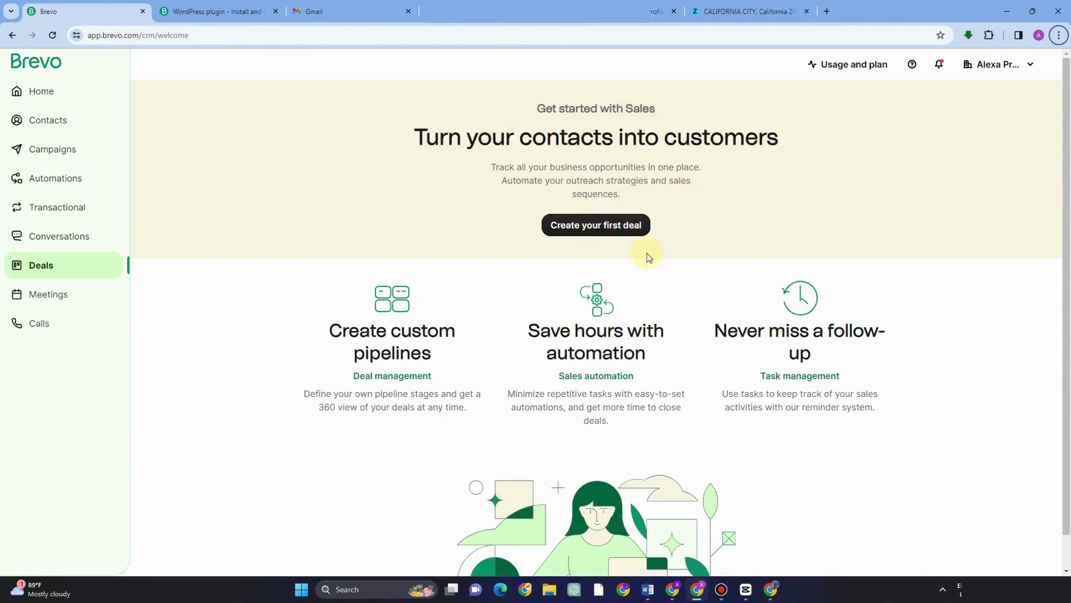
scroll(647, 433, down, 1)
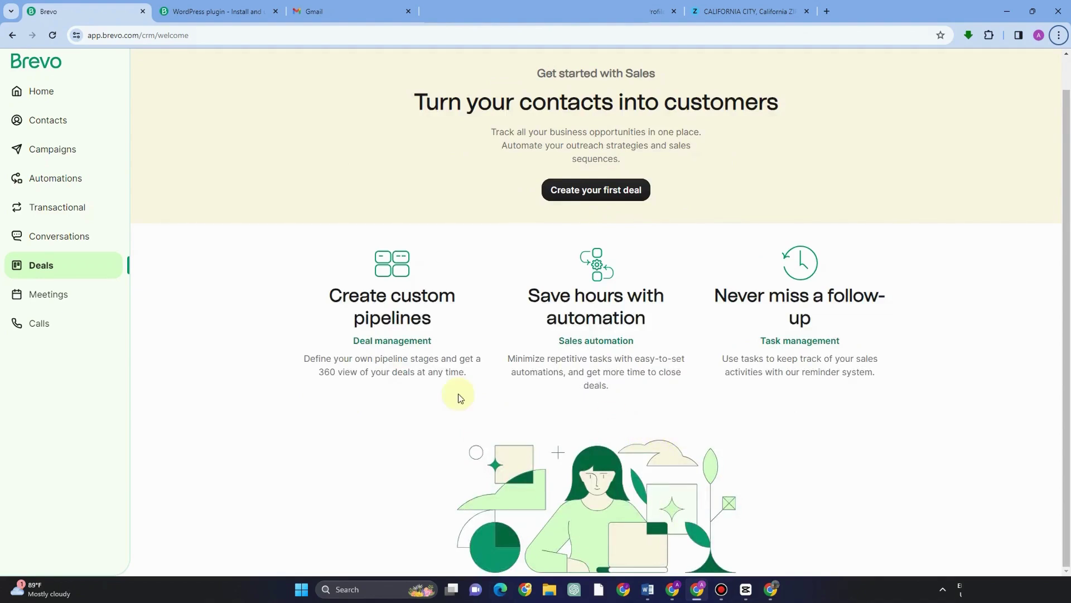
scroll(335, 330, up, 1)
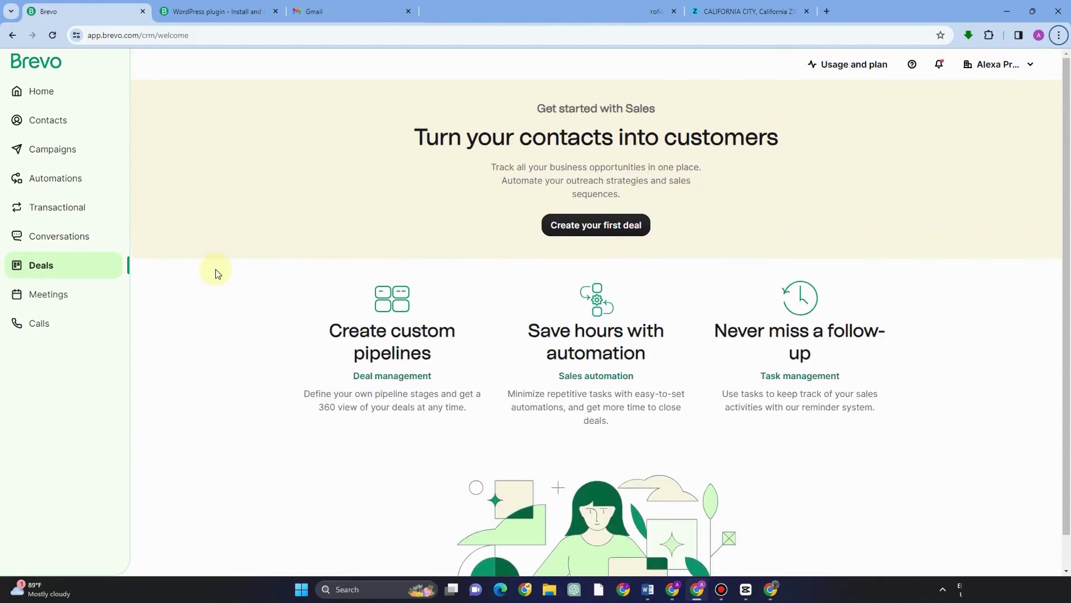
Step: Open the Meetings section and its booking page onboarding
click(85, 292)
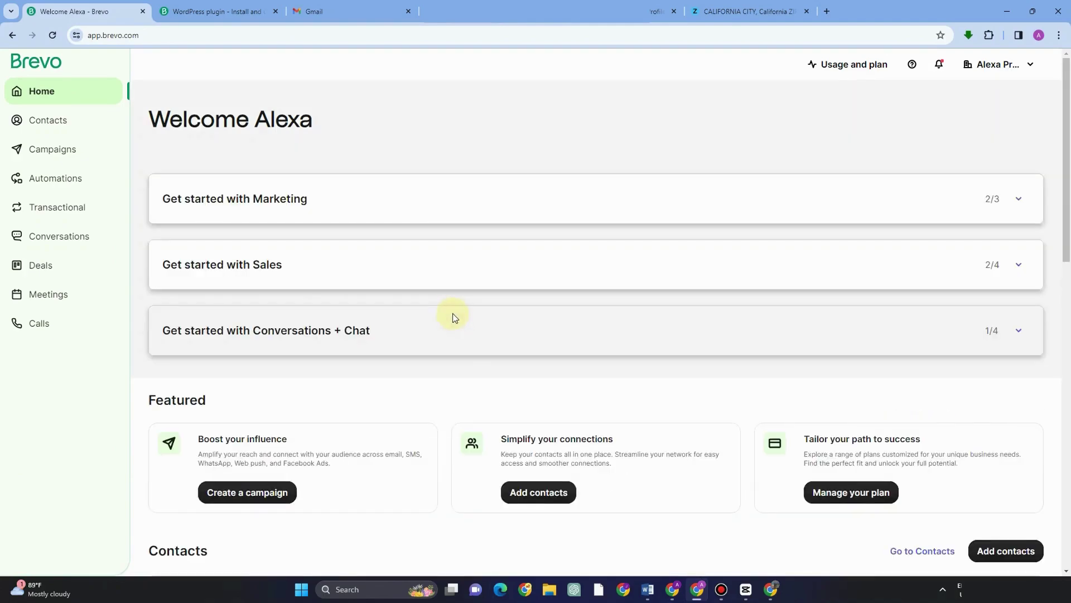
scroll(471, 390, down, 10)
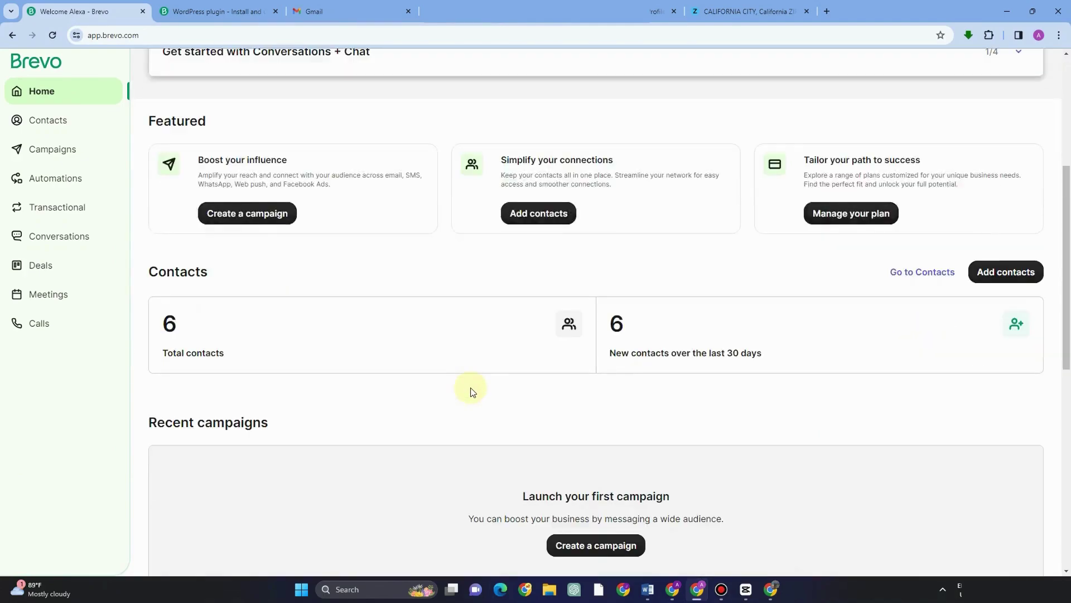
scroll(471, 390, down, 4)
scroll(470, 390, up, 11)
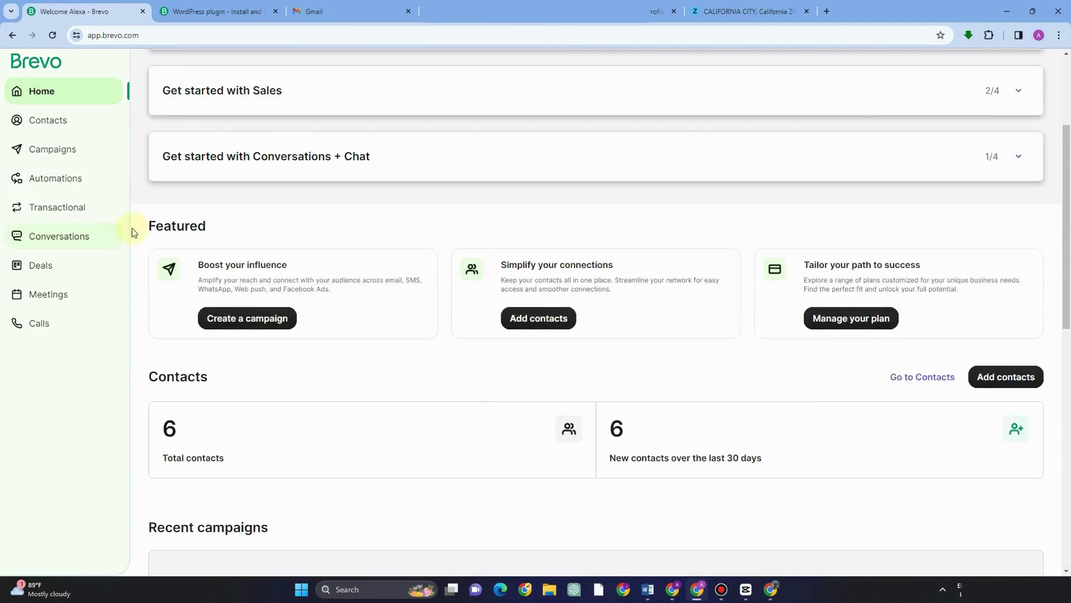
click(66, 295)
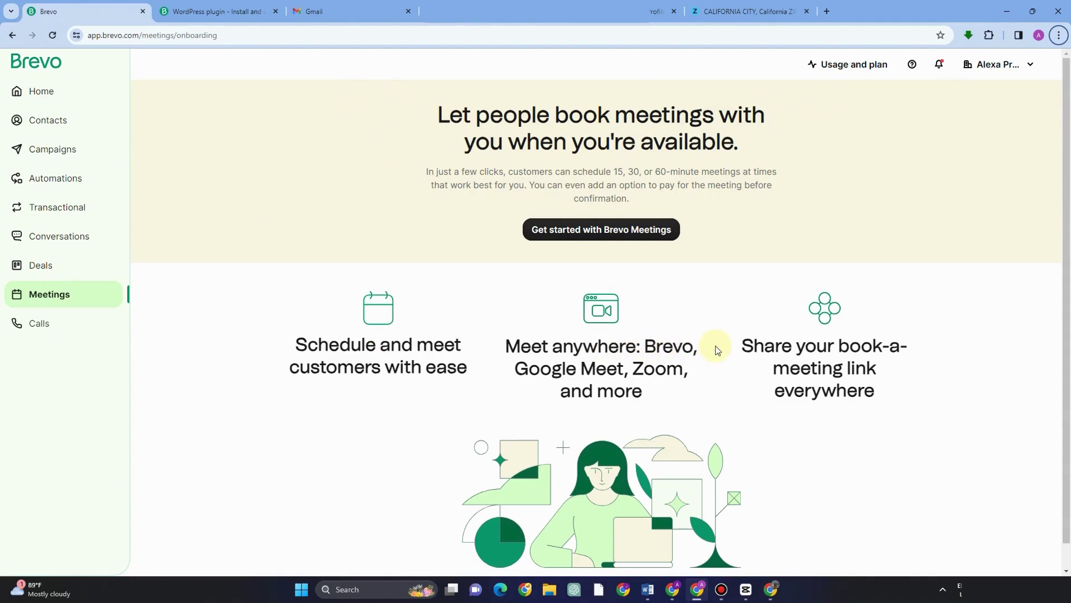
Step: Start Brevo Meetings setup, keeping the 15-minute Intro meeting and skipping calendar sync
scroll(717, 350, down, 1)
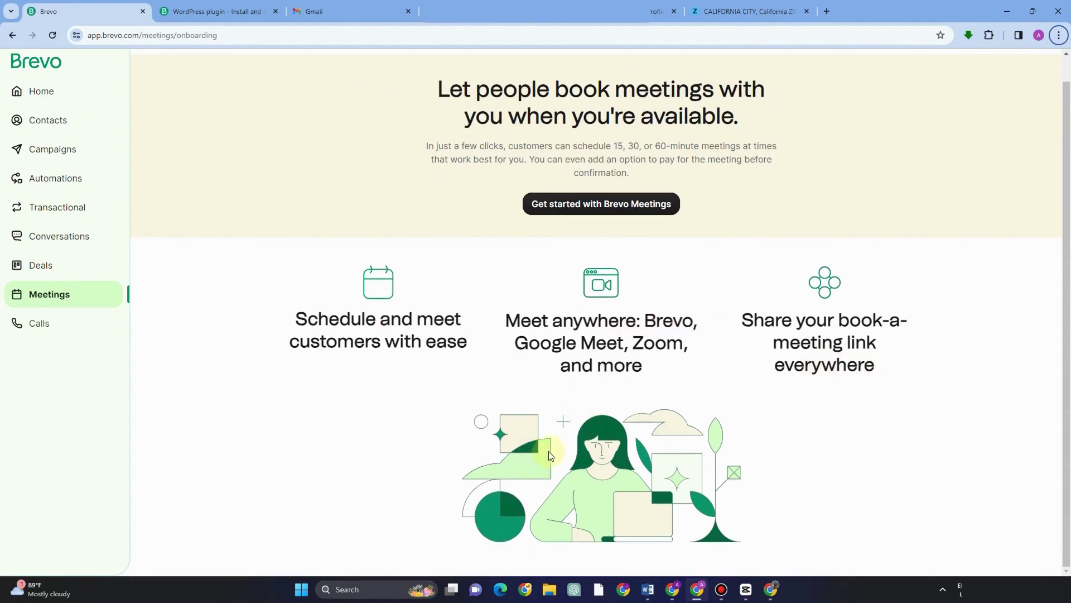
click(600, 207)
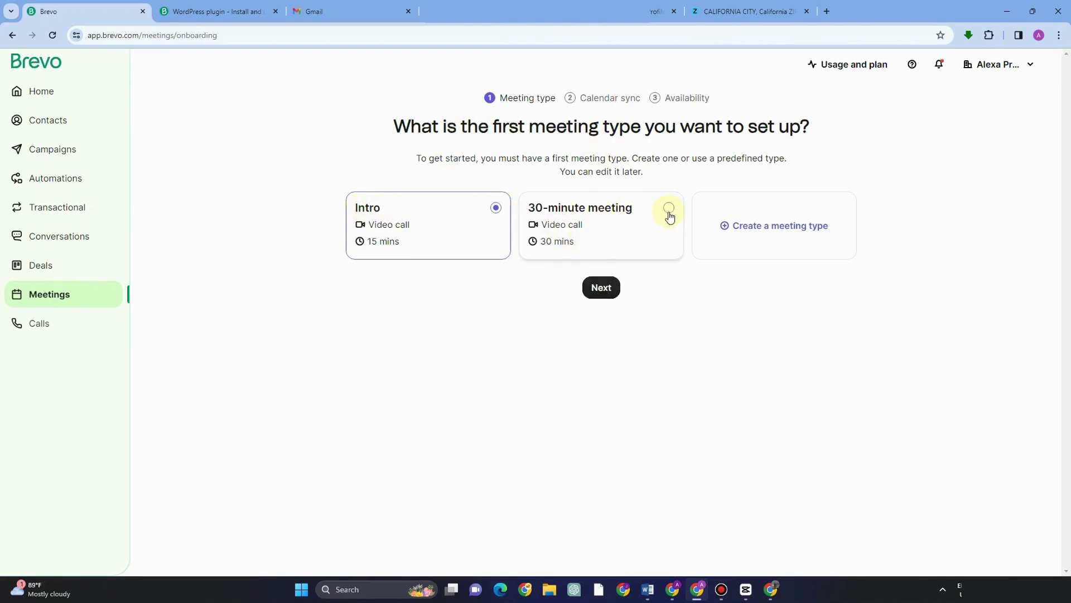
click(611, 288)
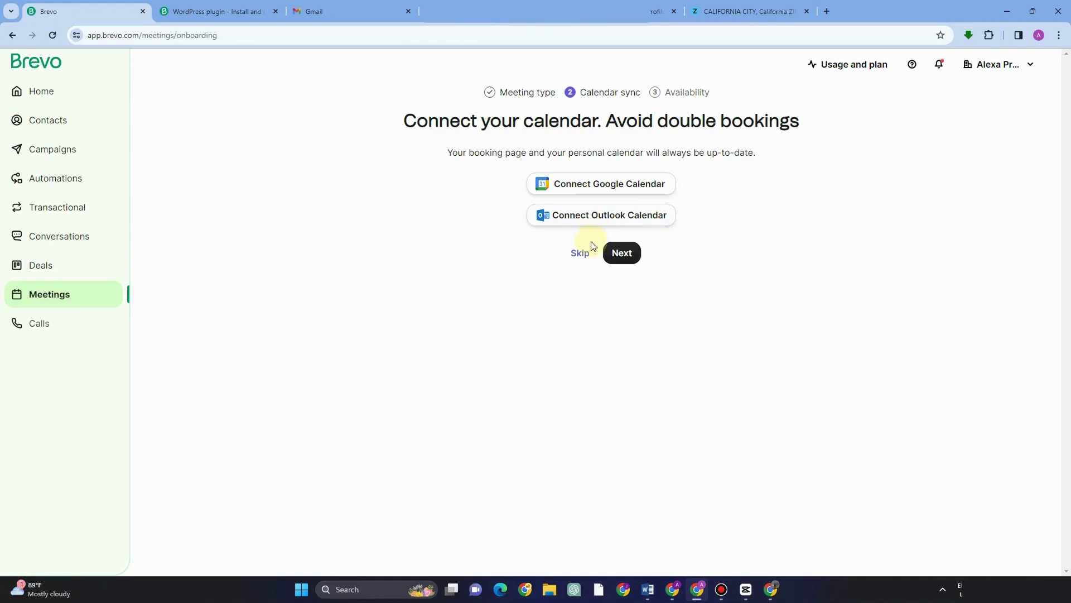
click(580, 253)
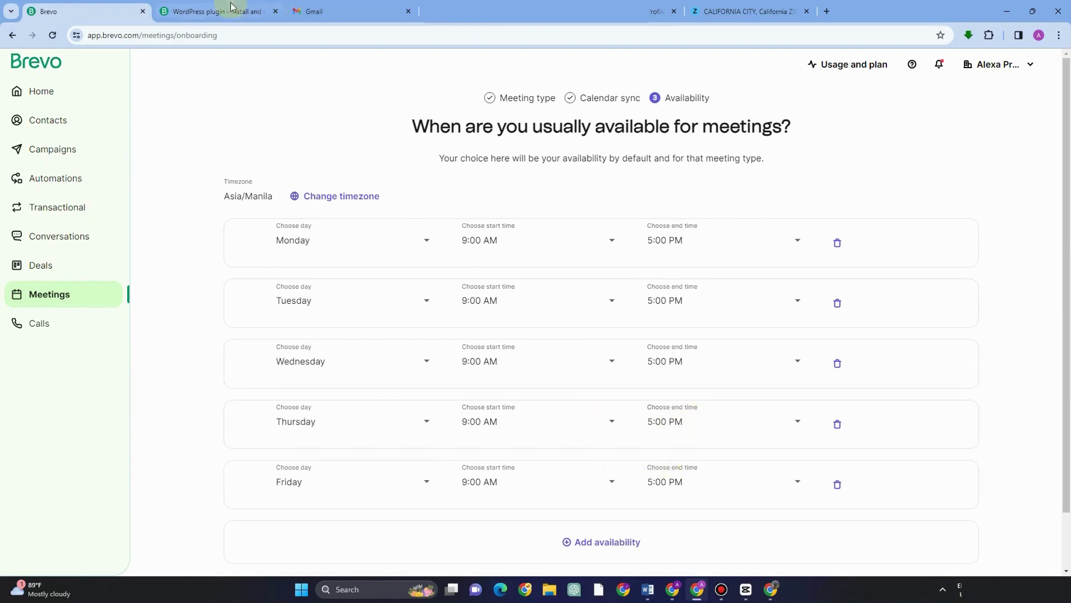
Step: Keep 9:00 AM–5:00 PM availability, add Saturday, and confirm the weekly schedule
click(538, 242)
click(726, 246)
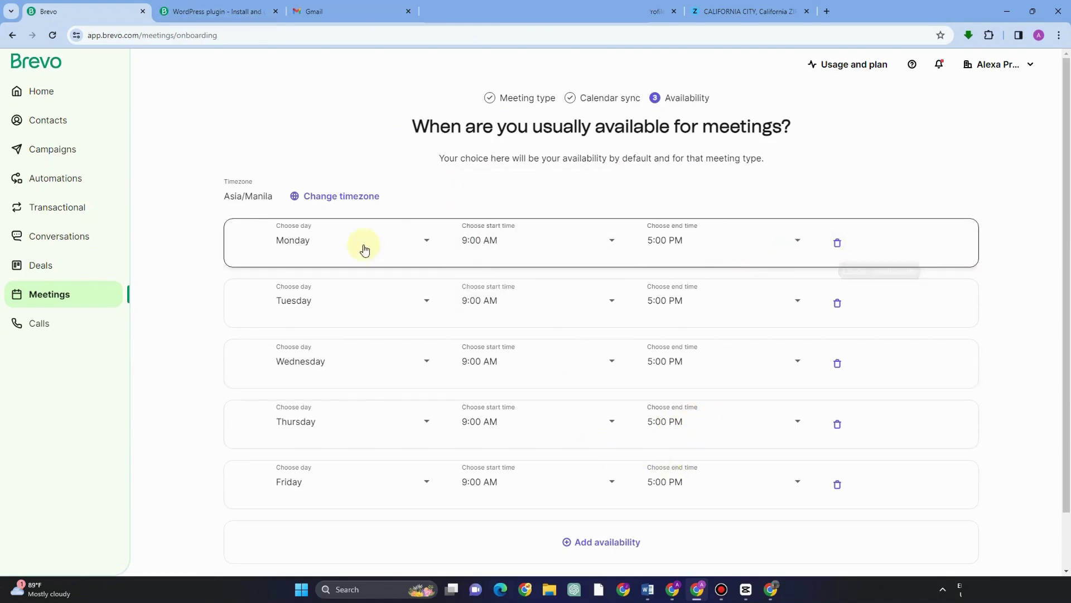
click(577, 544)
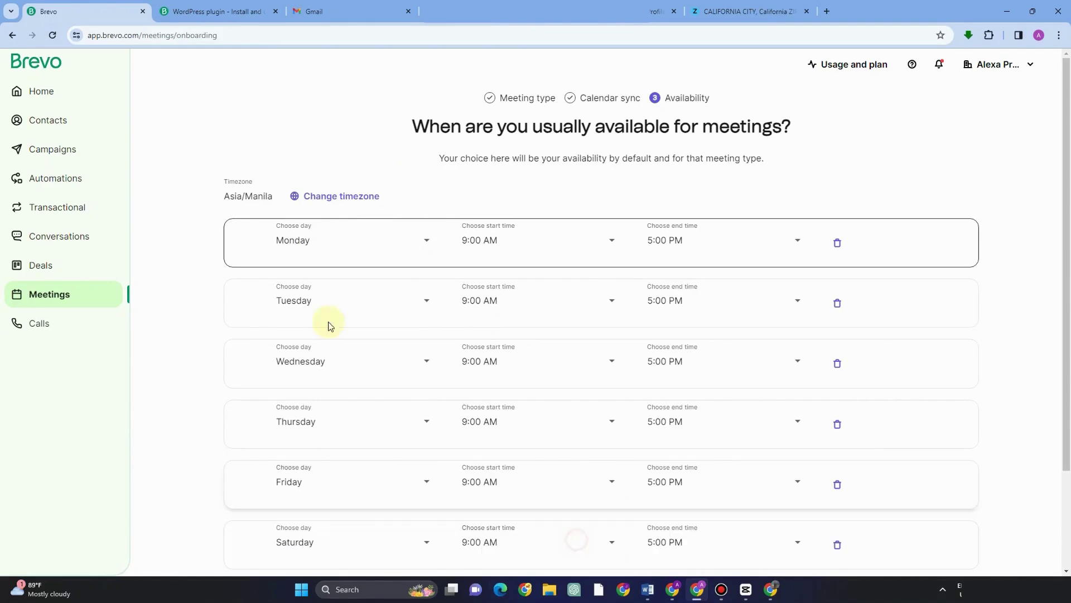
scroll(579, 366, down, 2)
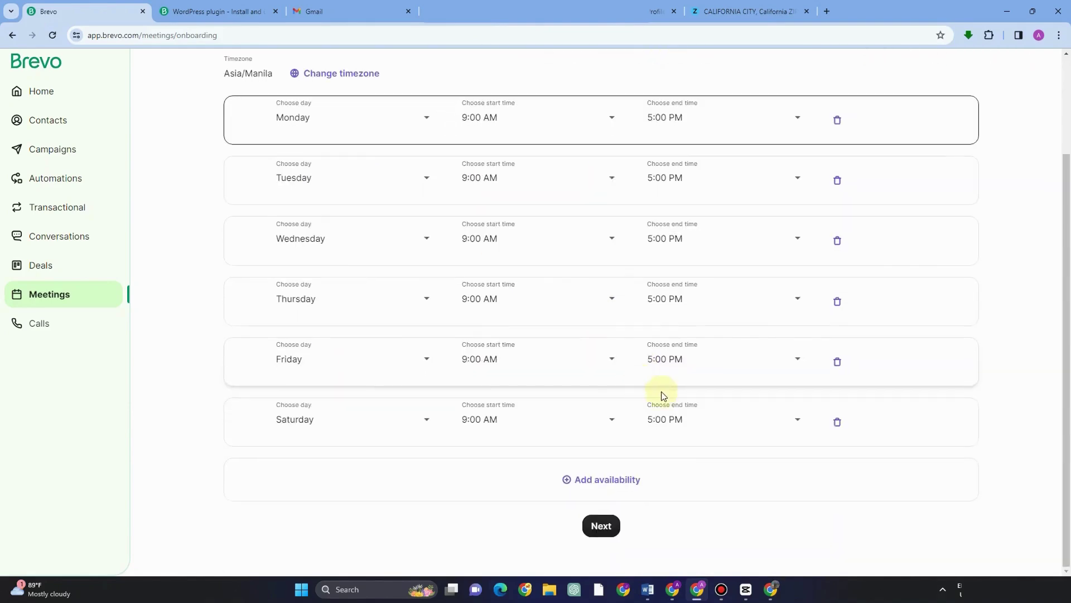
click(603, 525)
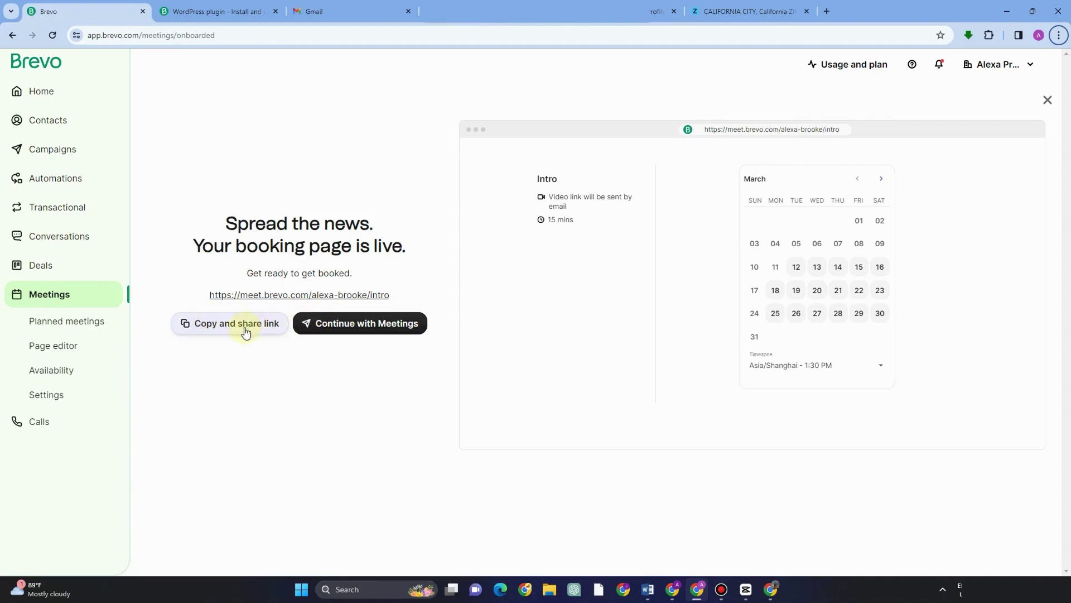
Step: Tour Planned meetings, Plan a meeting, Page editor, Availability, Settings, then the Calls section
click(96, 320)
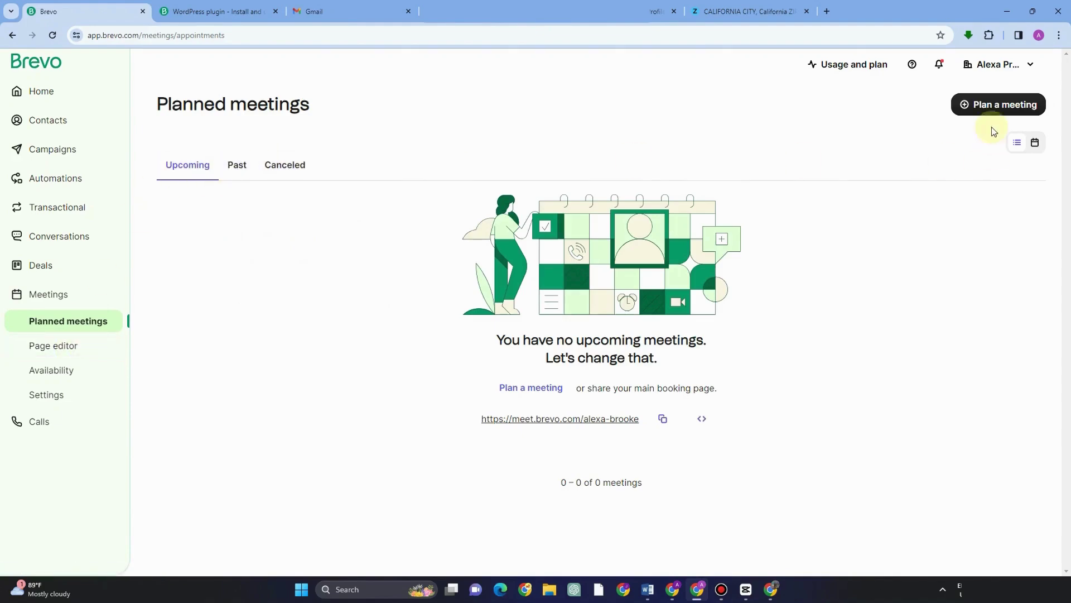
click(986, 105)
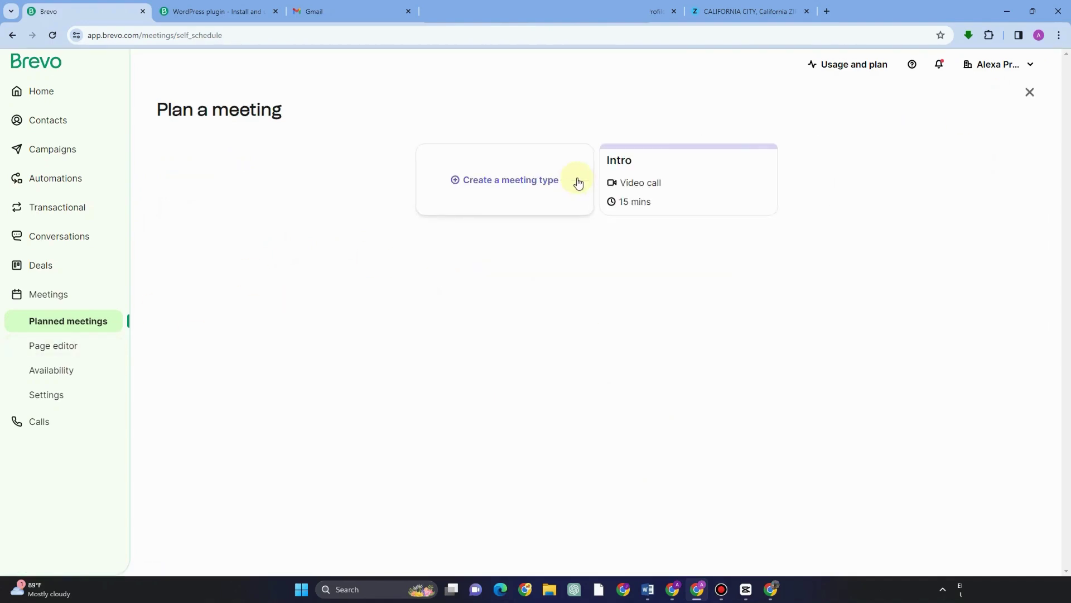
click(62, 350)
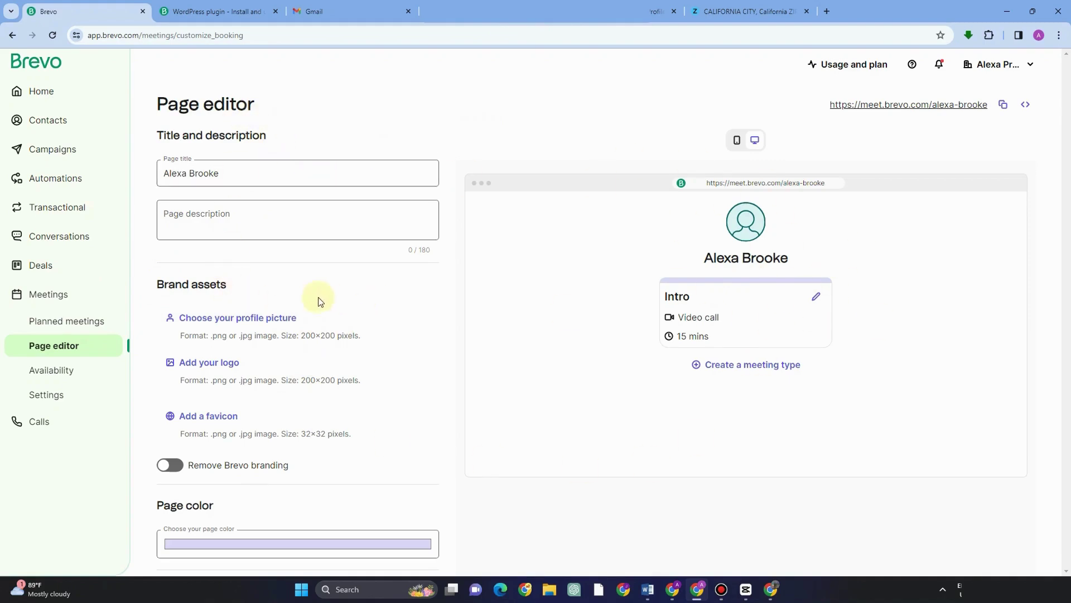
click(34, 370)
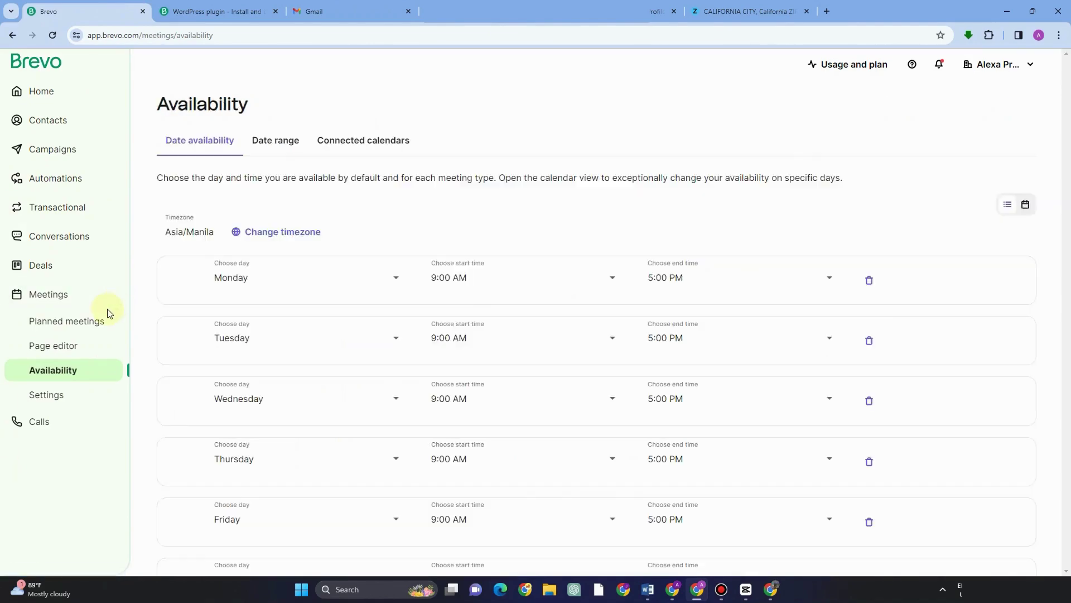
click(81, 402)
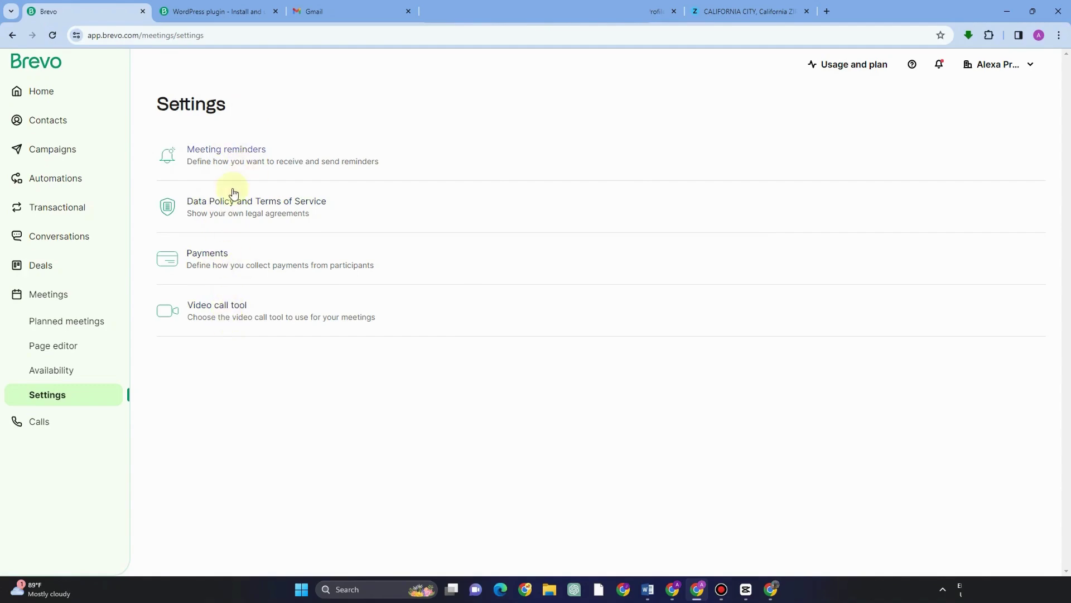
click(84, 423)
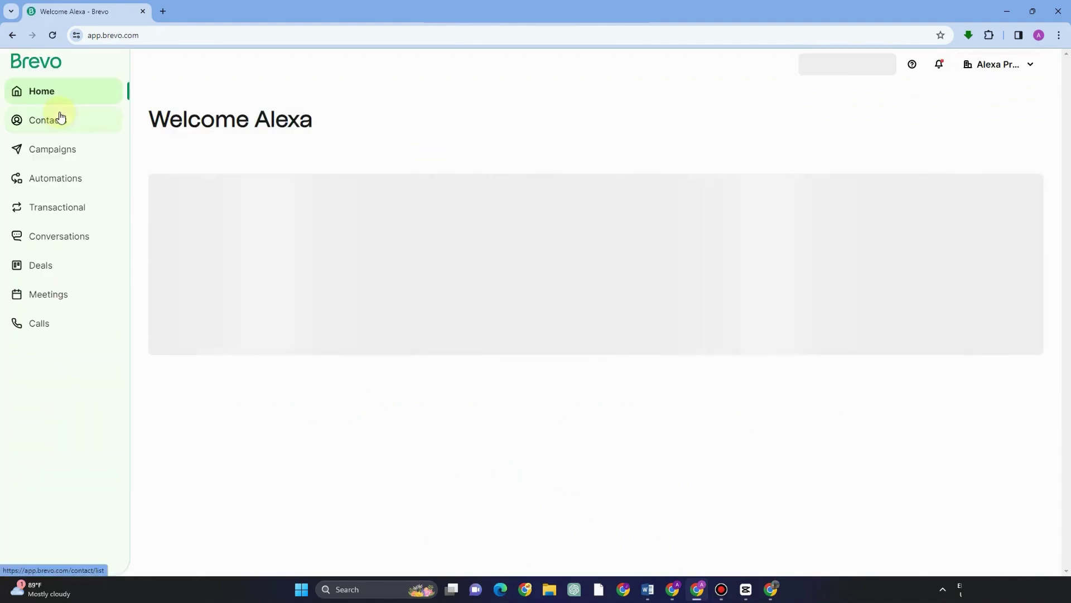
Step: Create a new subscription form from Contacts > Forms and start entering the name 'Survey'
click(72, 128)
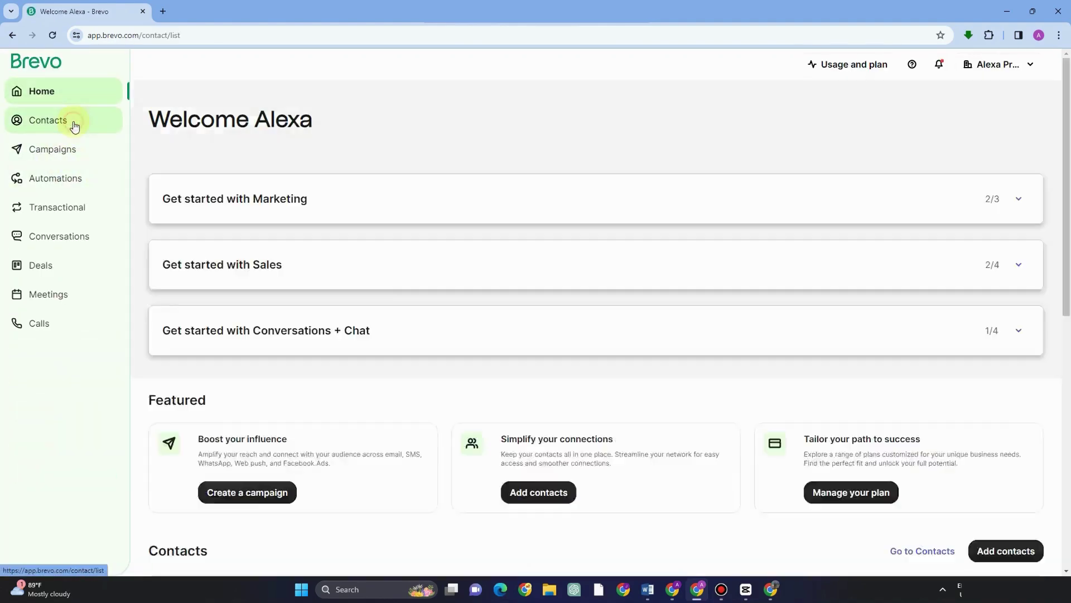
click(56, 225)
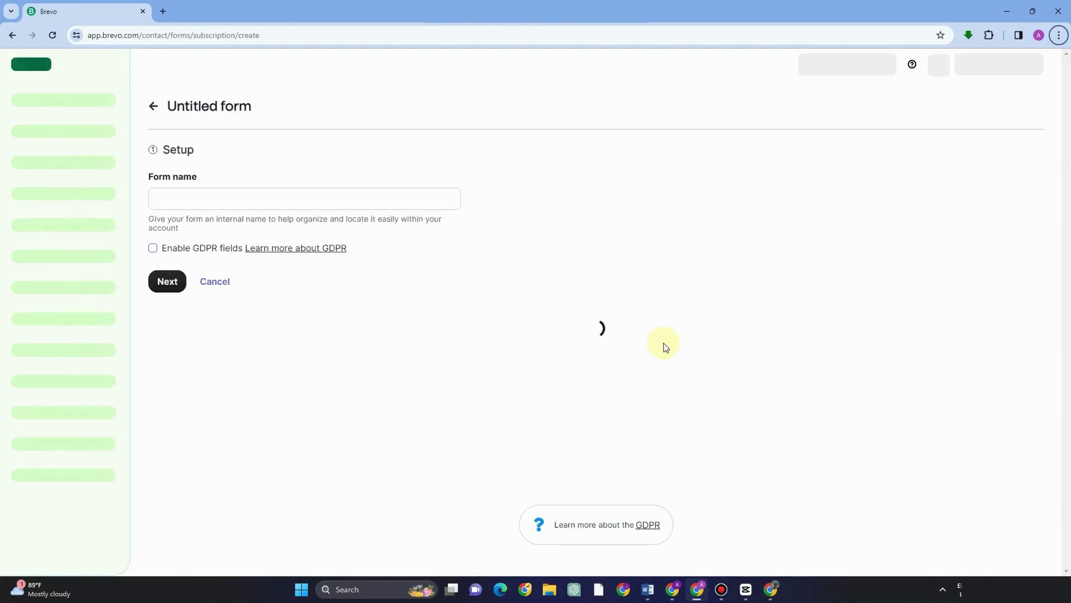
click(346, 202)
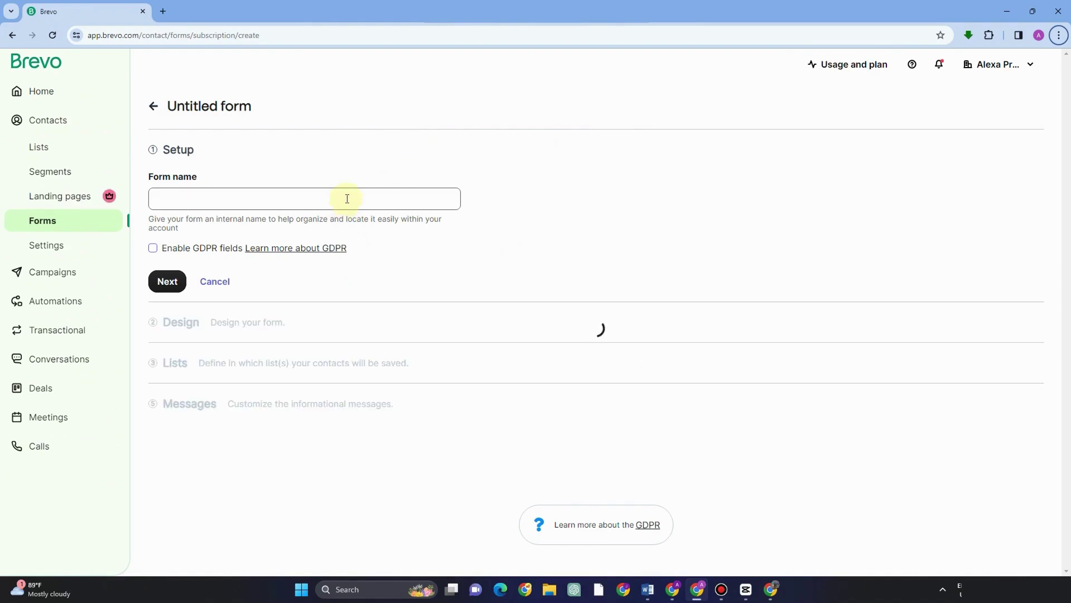
click(348, 197)
text(Su)
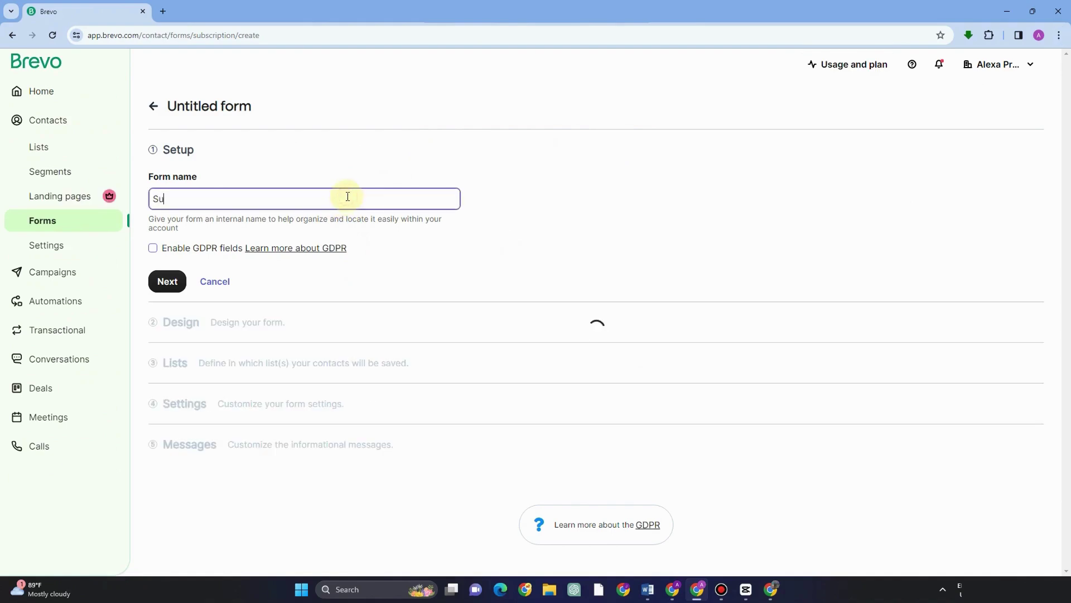
text(rve)
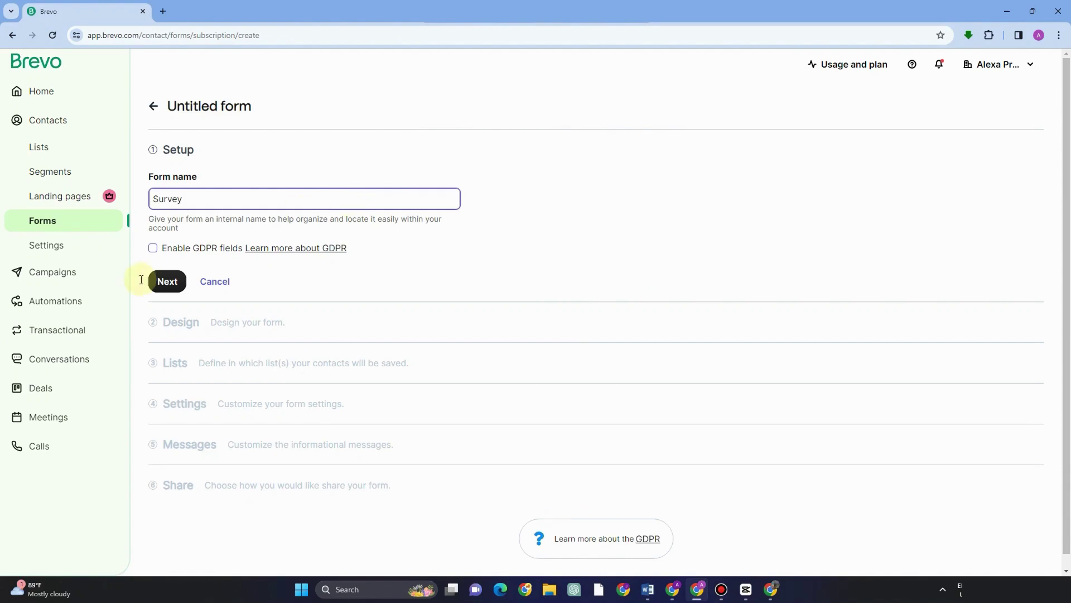
text(y)
Step: Save the name Survey, then browse the Form design and Build tabs, trying a title block
click(162, 281)
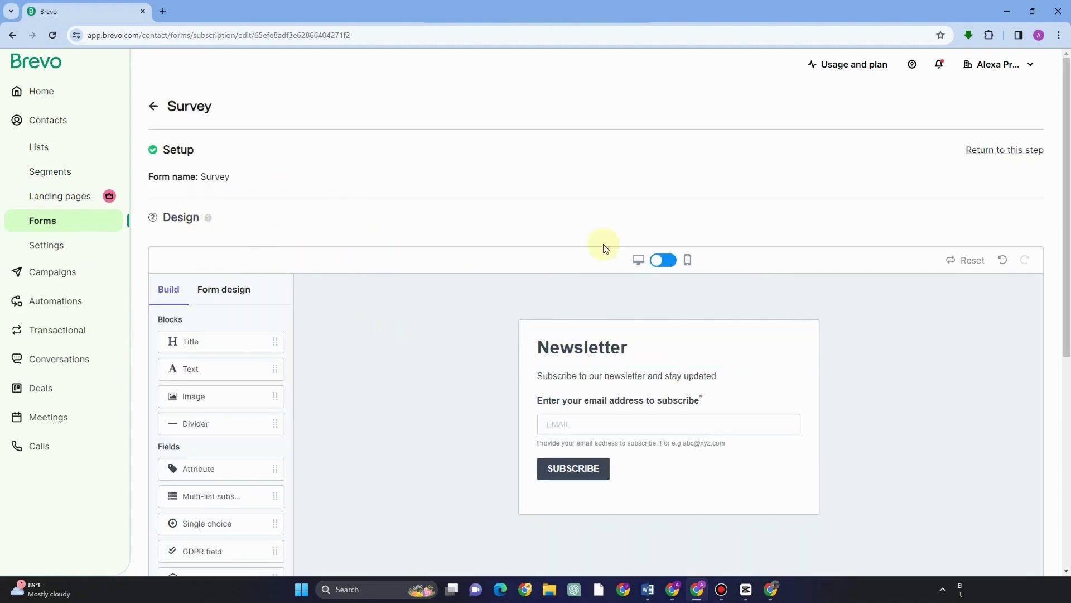
scroll(608, 383, down, 3)
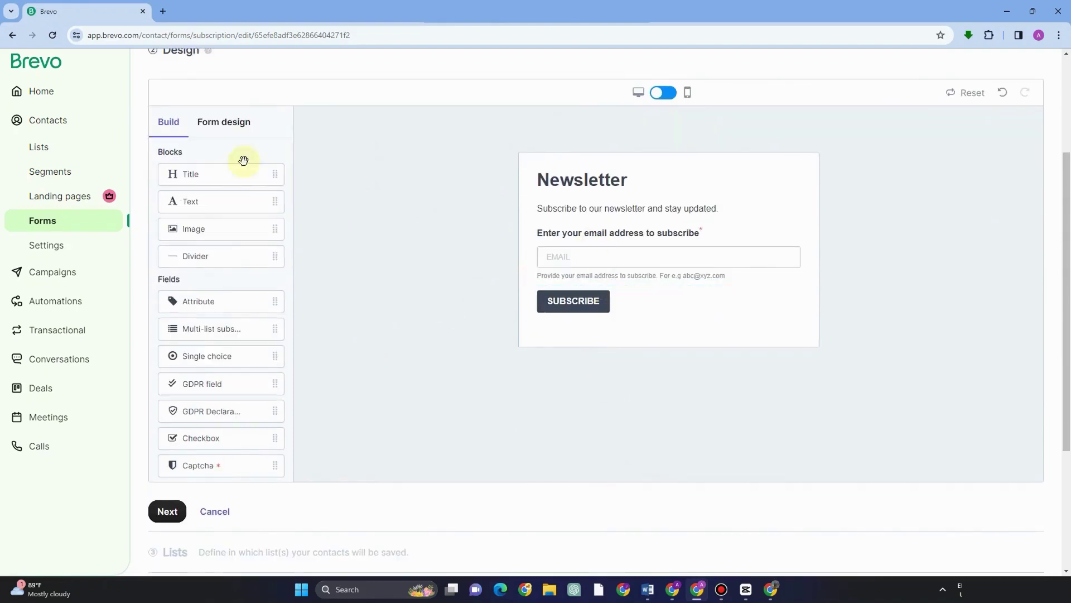
click(224, 129)
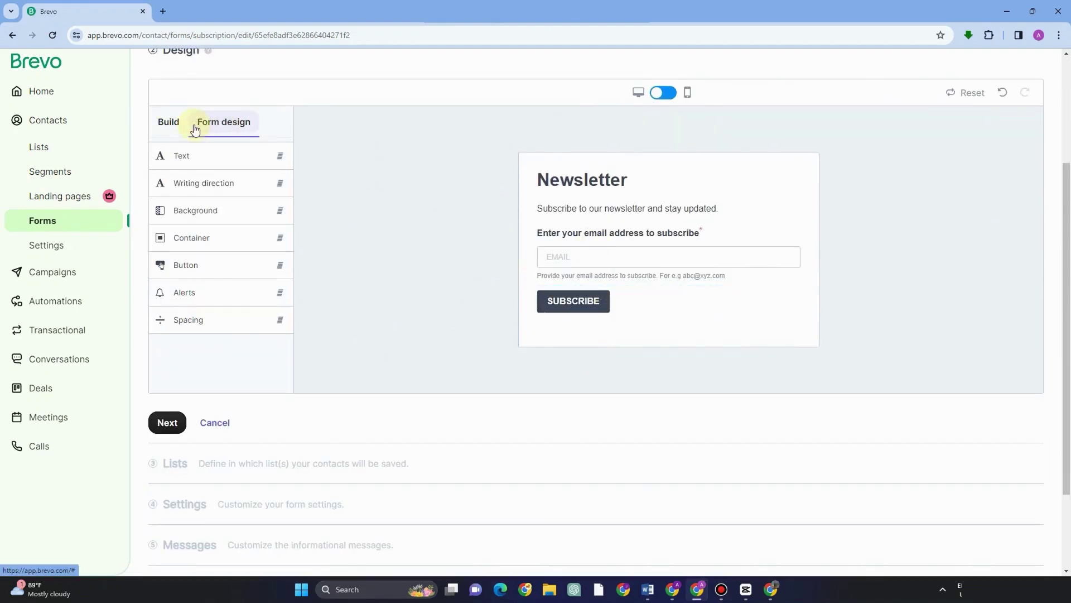
click(168, 123)
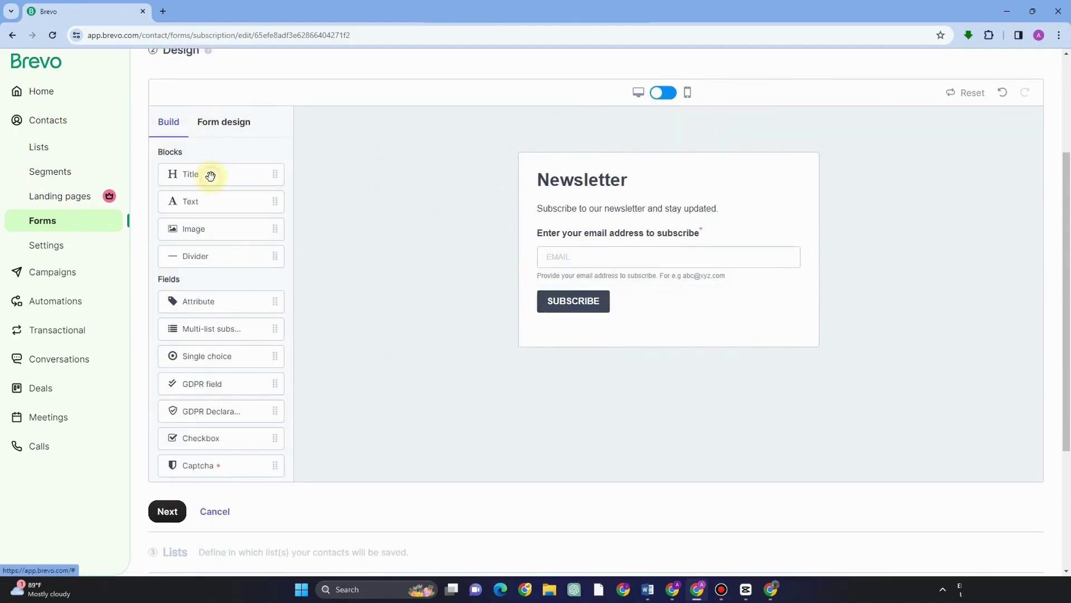
drag(229, 191, 380, 216)
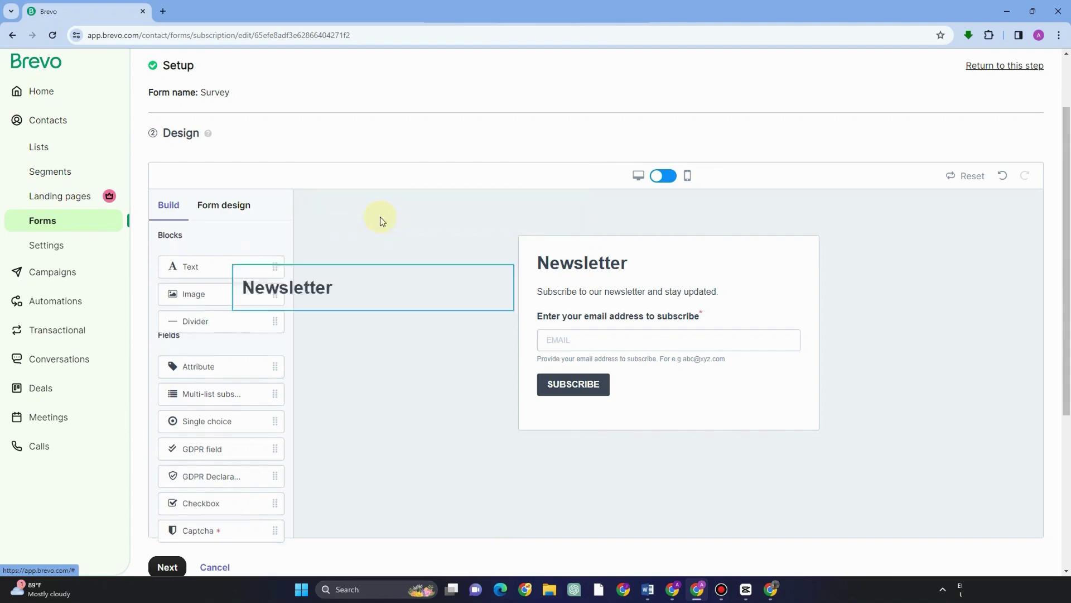
drag(214, 266, 608, 215)
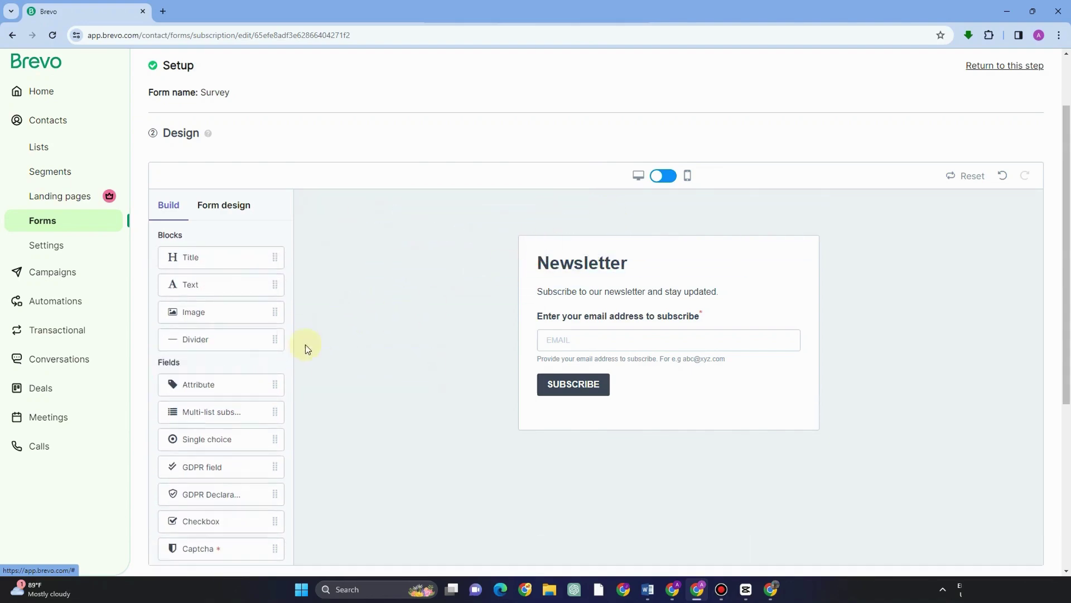
Step: Inspect the SUBSCRIBE button and background settings, keeping the default Newsletter design
scroll(567, 389, up, 2)
scroll(608, 432, down, 3)
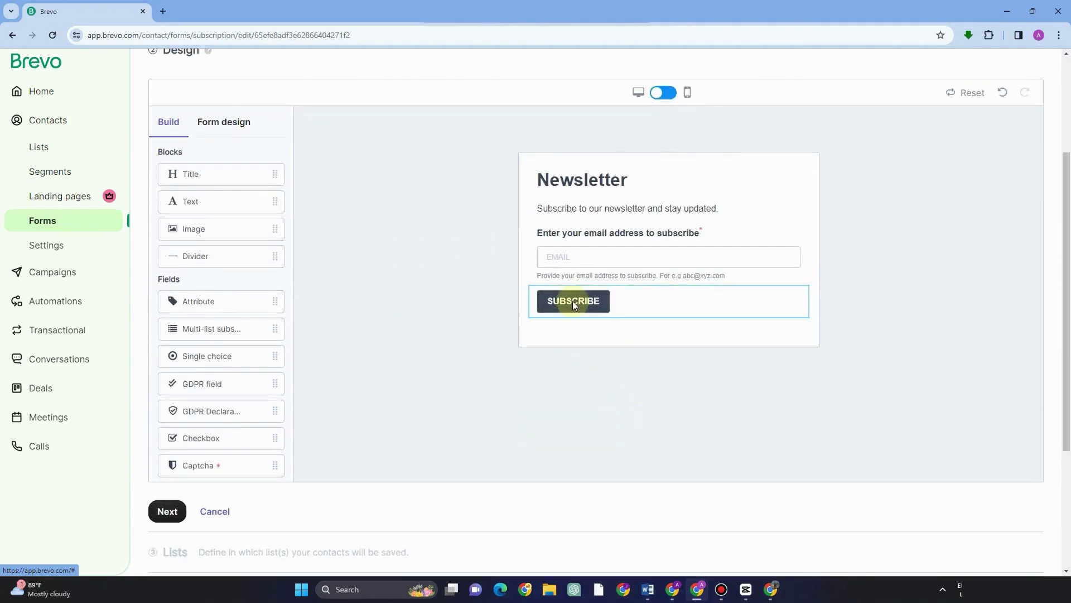
click(572, 300)
click(364, 347)
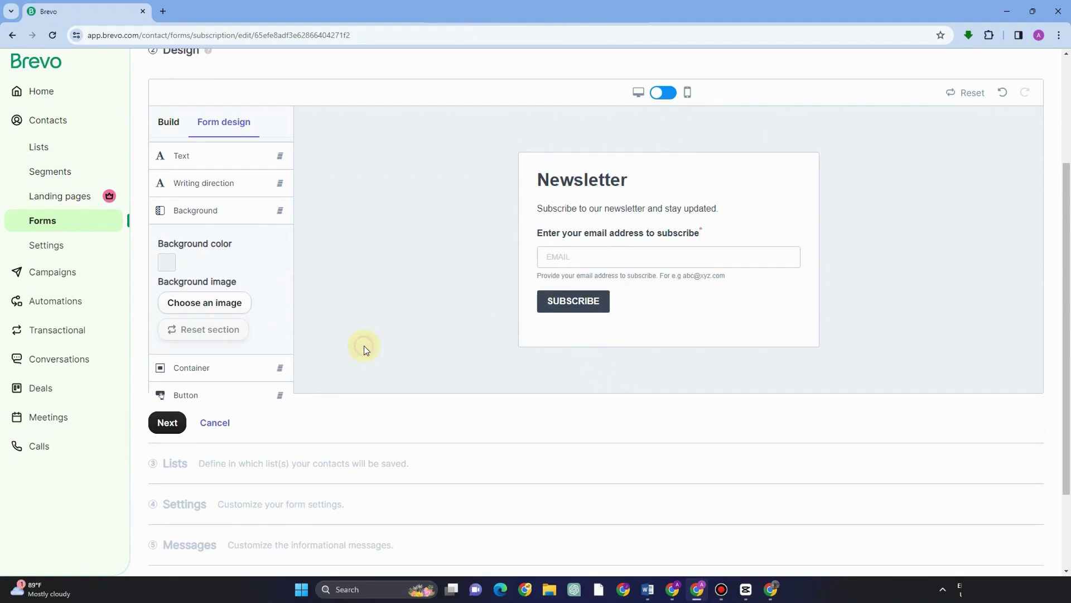
scroll(229, 339, up, 3)
scroll(208, 330, down, 2)
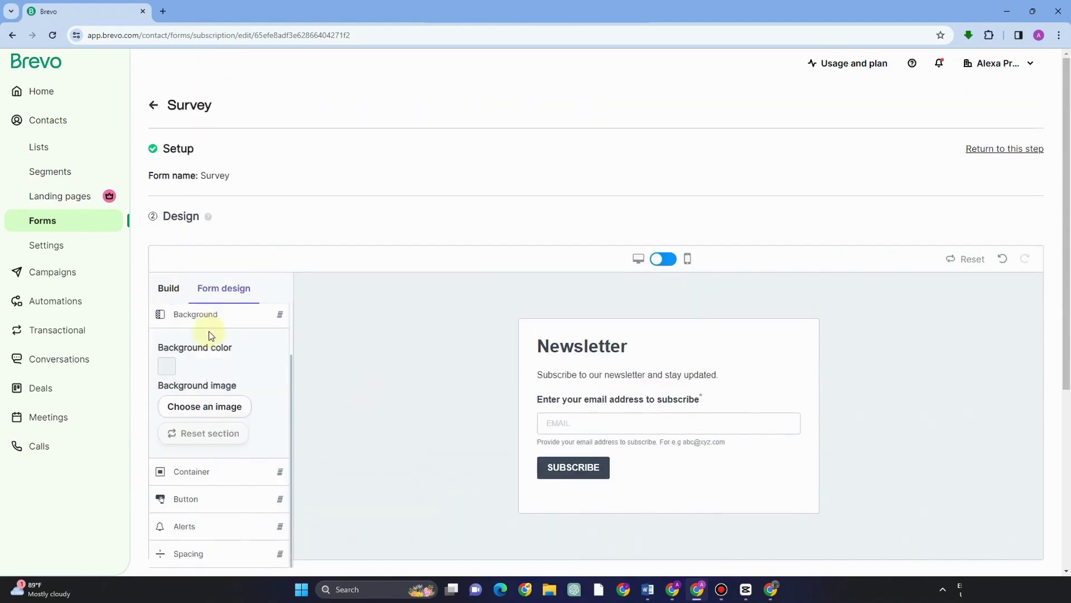
scroll(199, 473, down, 4)
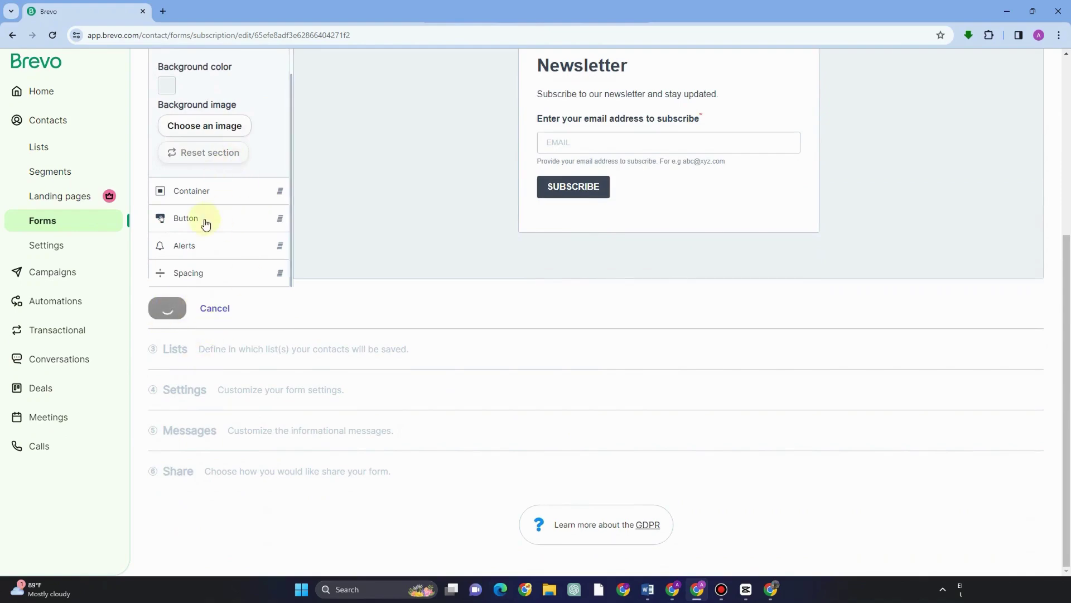
scroll(350, 374, up, 2)
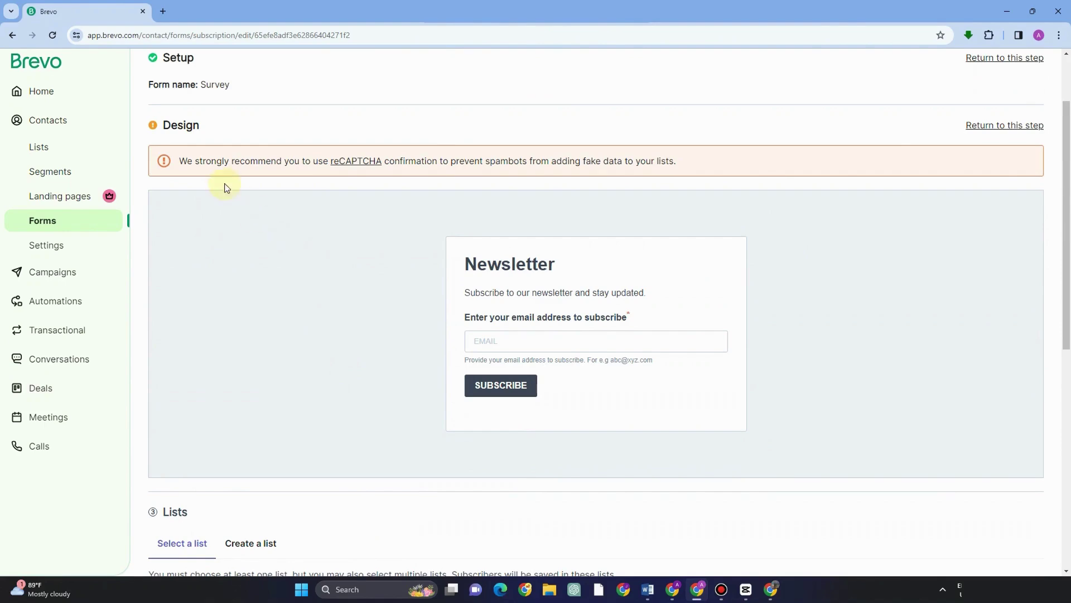
Step: Save the form's subscribers to Your first list
scroll(349, 314, down, 4)
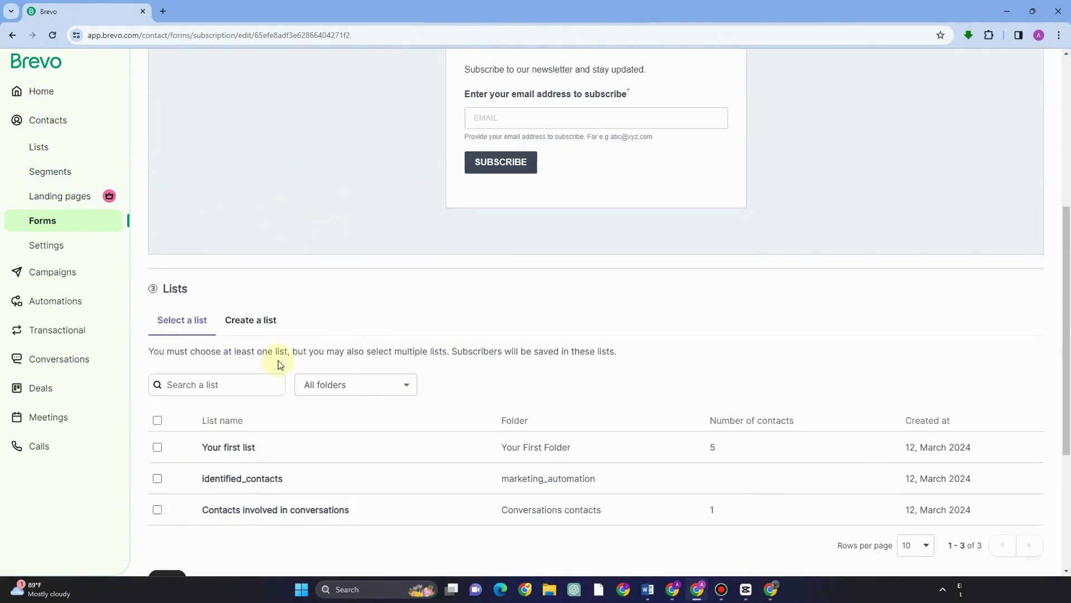
scroll(313, 342, down, 3)
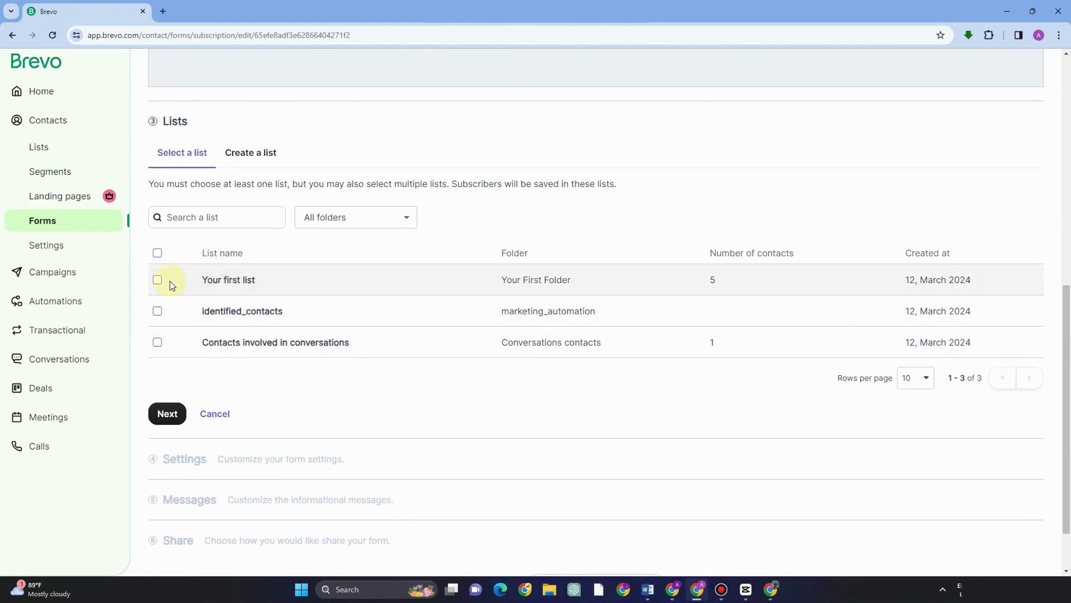
click(157, 282)
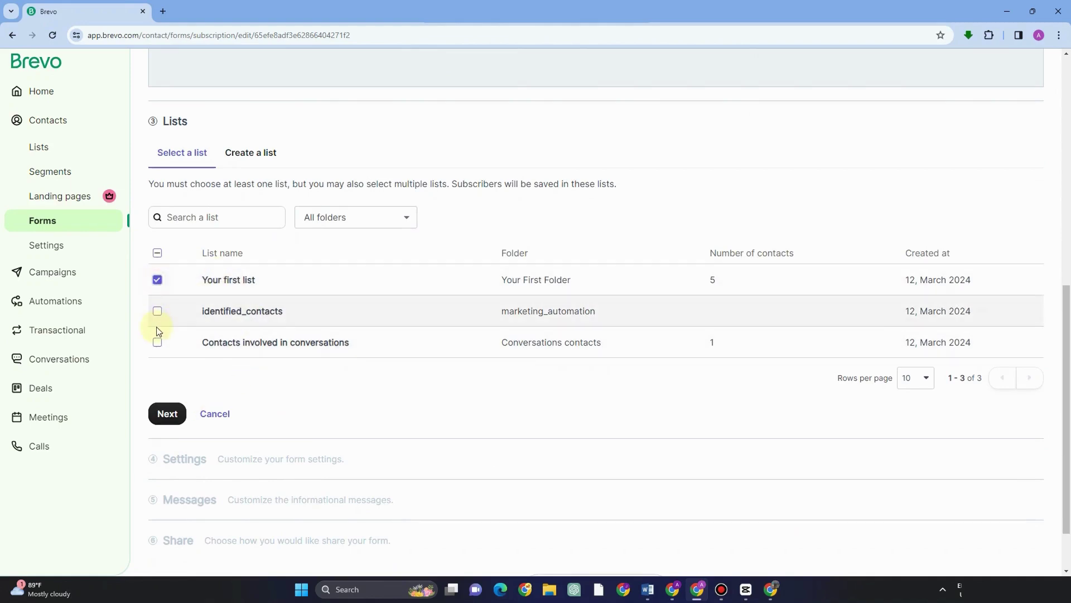
click(167, 414)
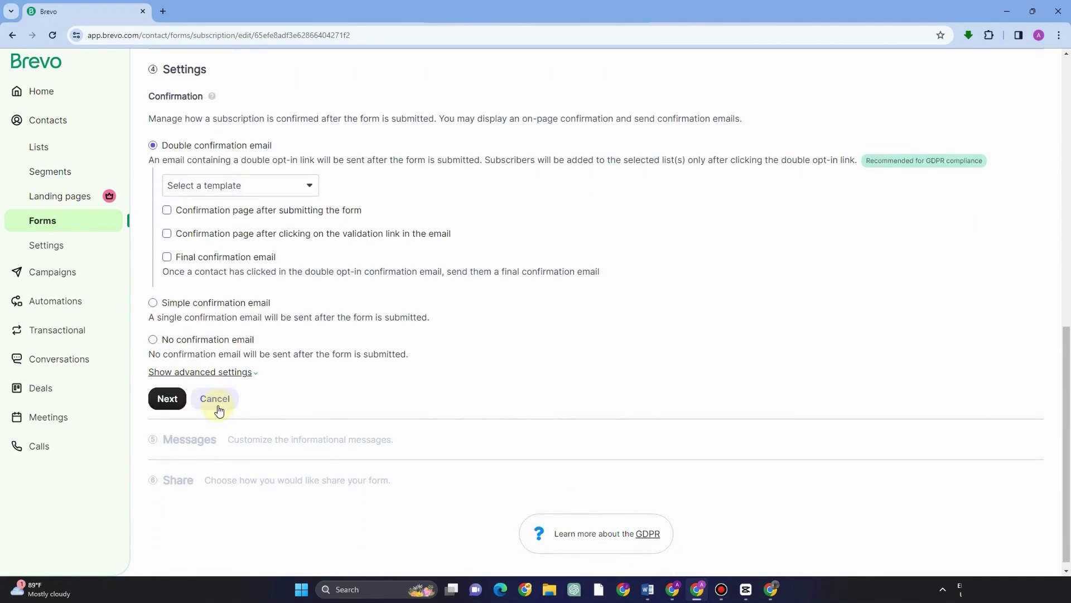
Step: Use Default Template Double opt-in and add a final confirmation email with the simple template
click(221, 186)
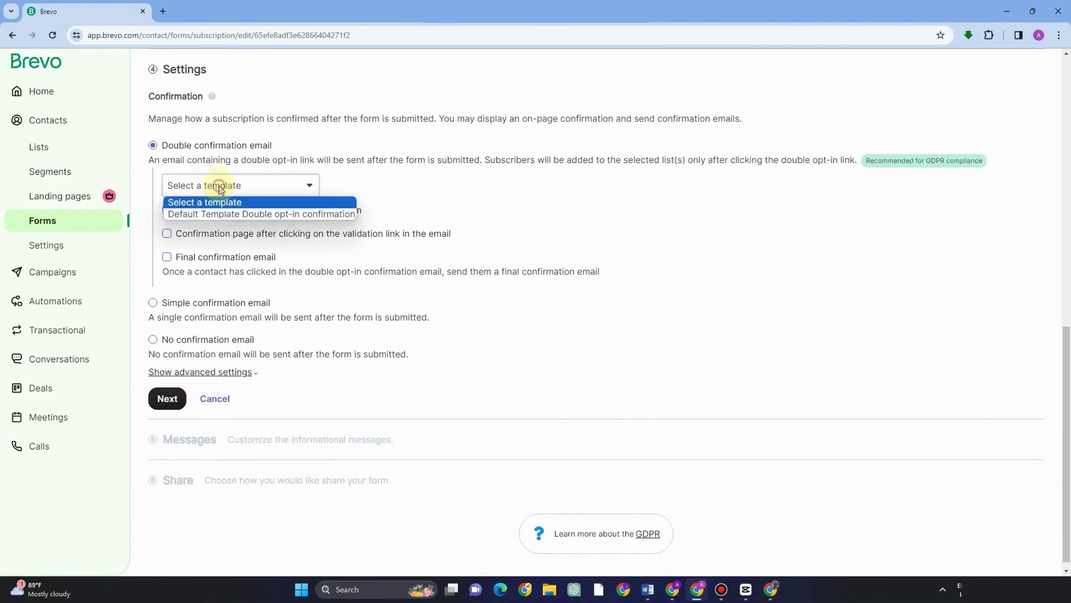
click(221, 214)
click(167, 210)
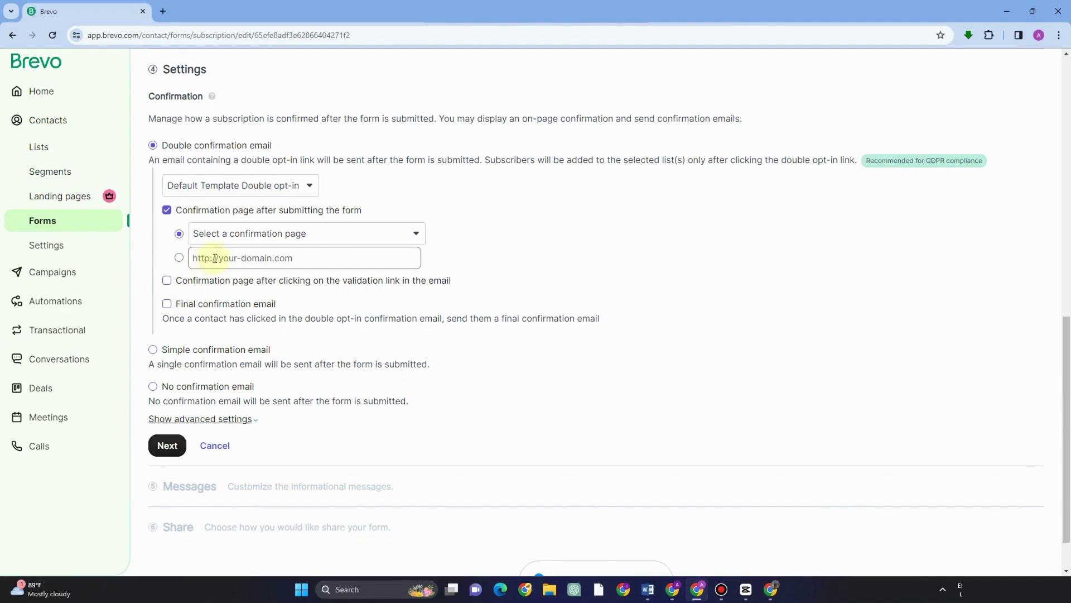
click(416, 237)
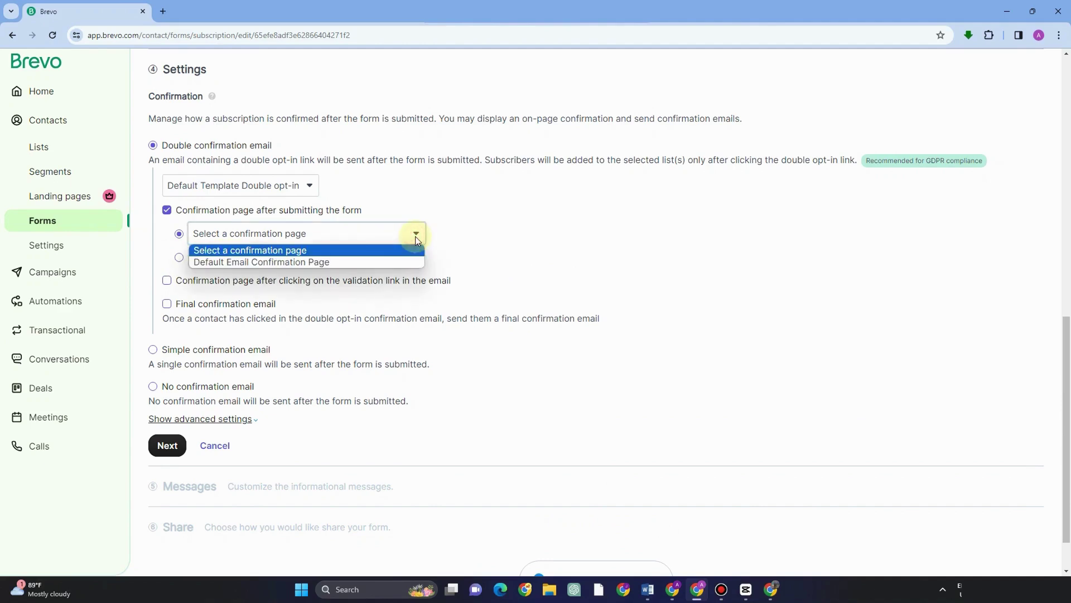
click(496, 227)
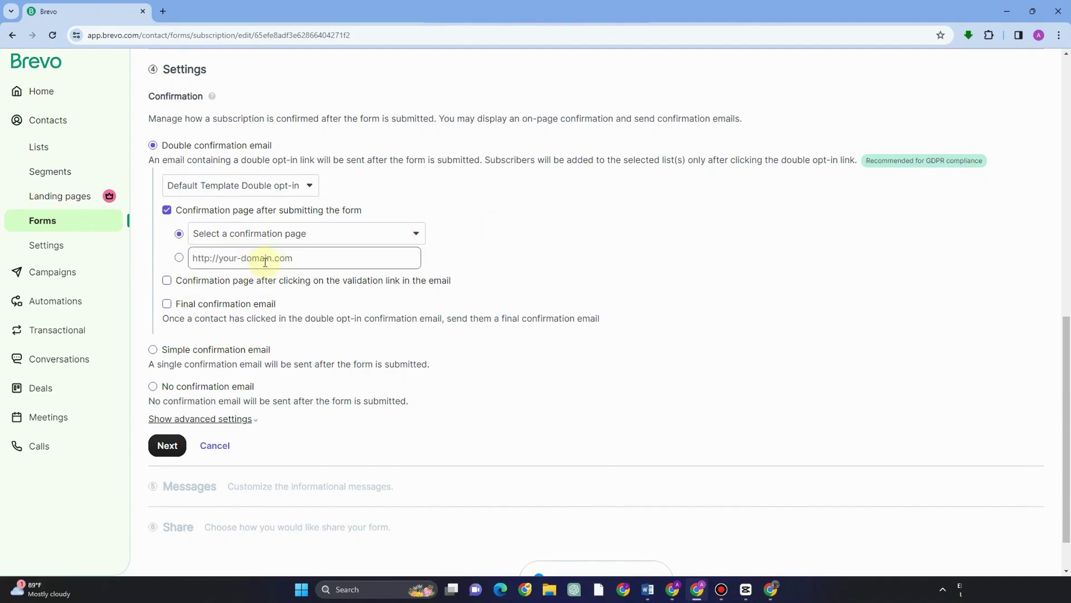
click(167, 305)
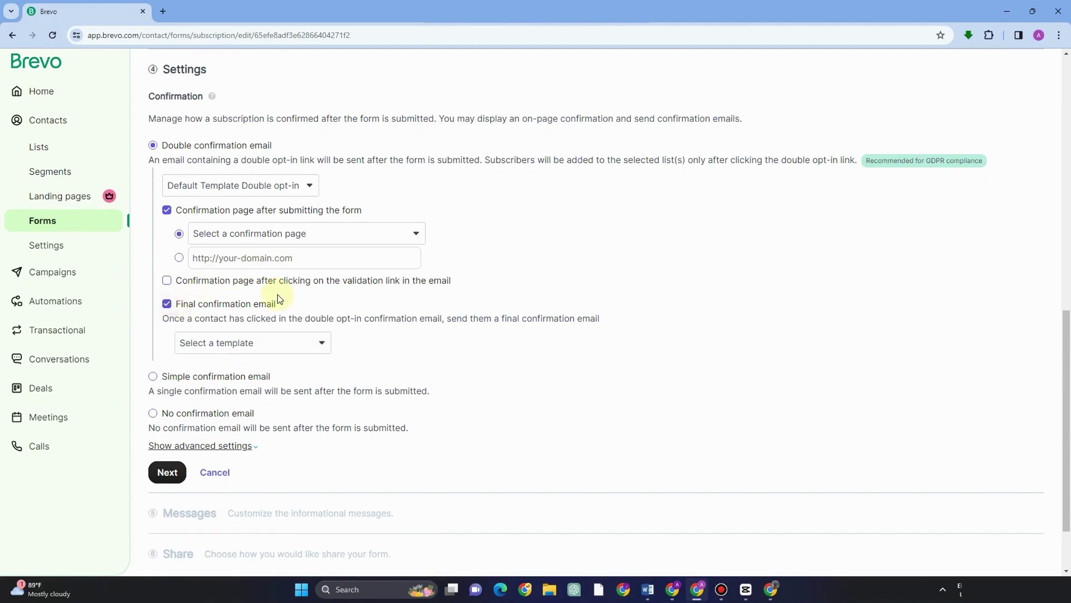
click(268, 342)
click(287, 371)
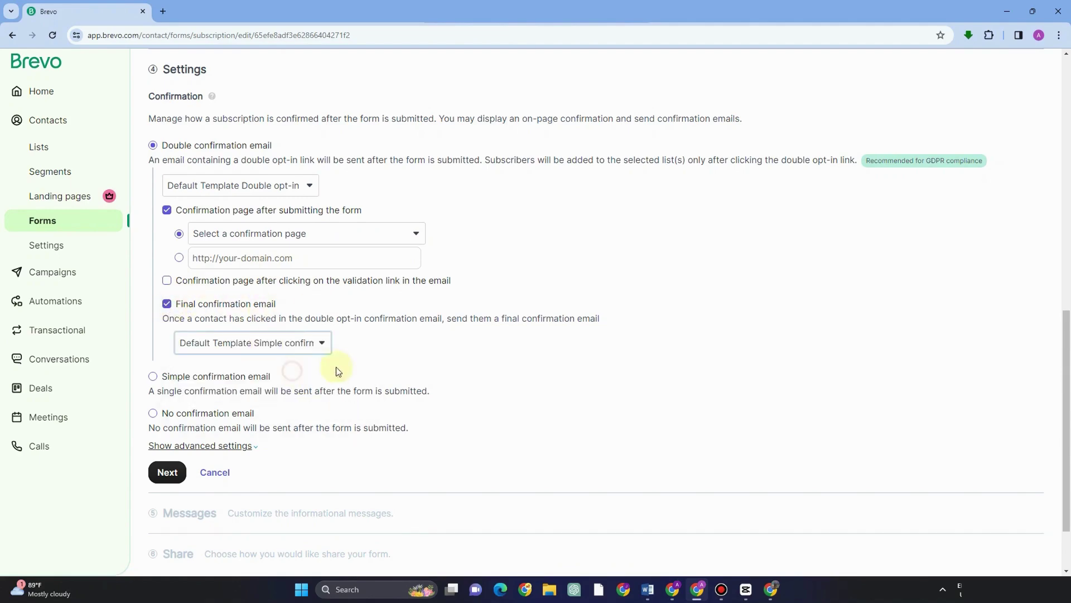
Step: Drop the post-submission confirmation page and continue to the Messages step
scroll(331, 323, down, 3)
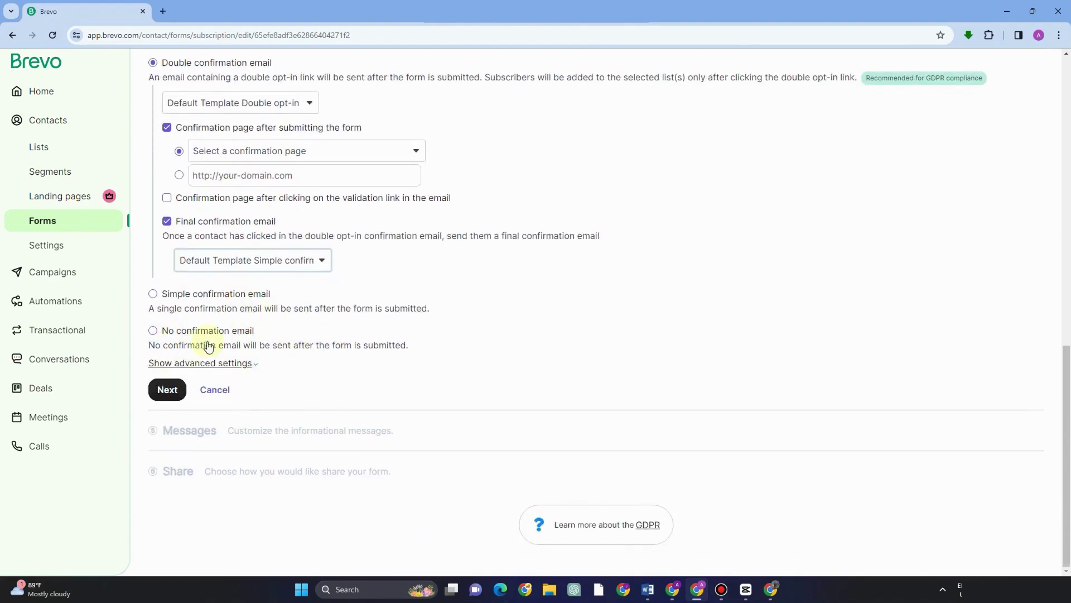
click(170, 389)
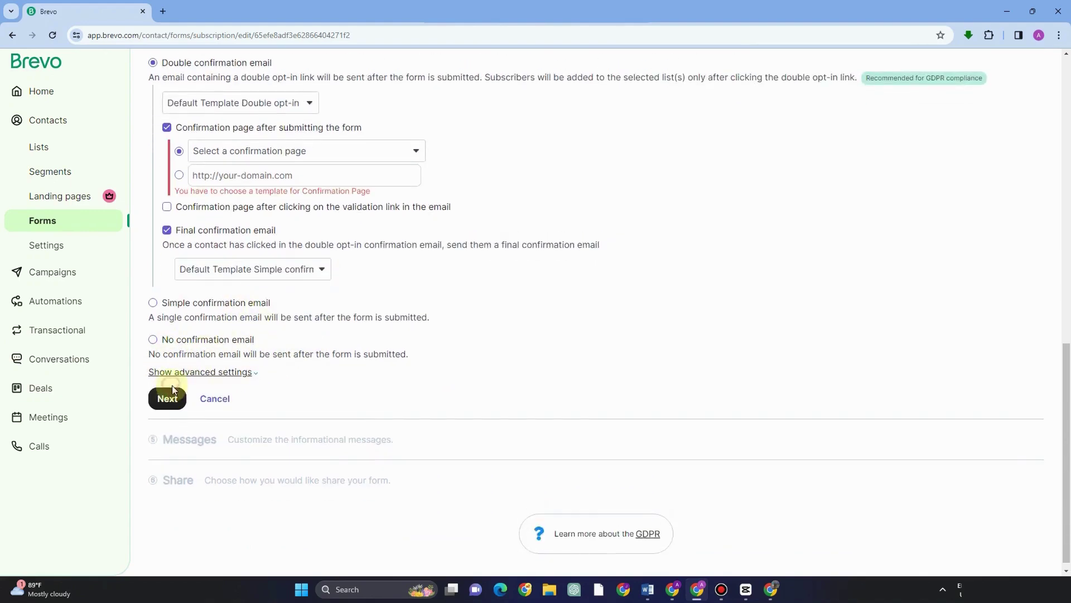
click(216, 176)
click(179, 154)
click(172, 133)
click(166, 394)
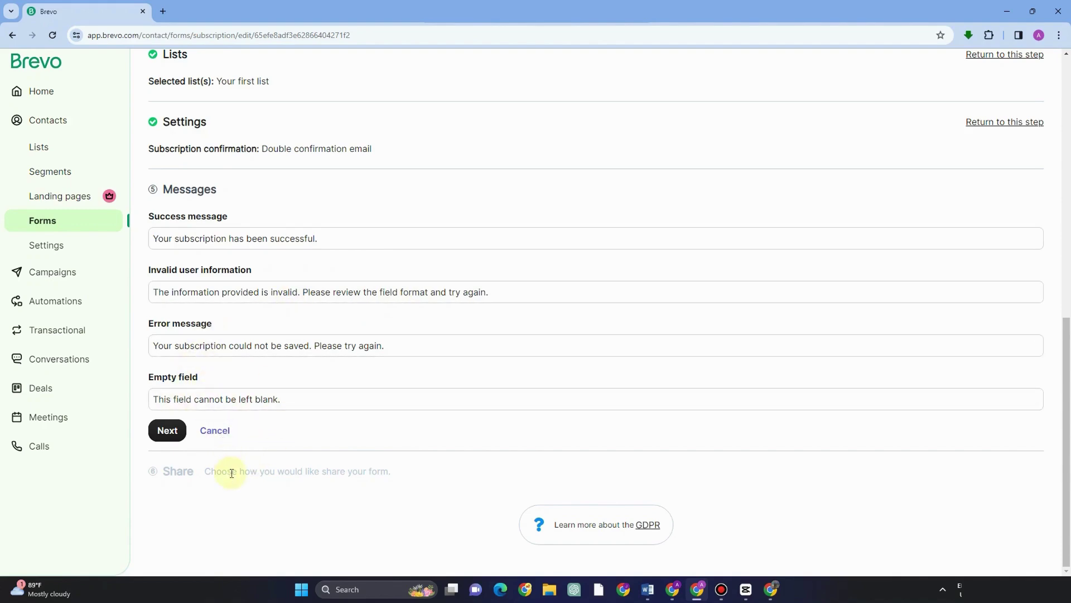
Step: Keep the default form messages and copy the Survey form's Quick share link
click(167, 430)
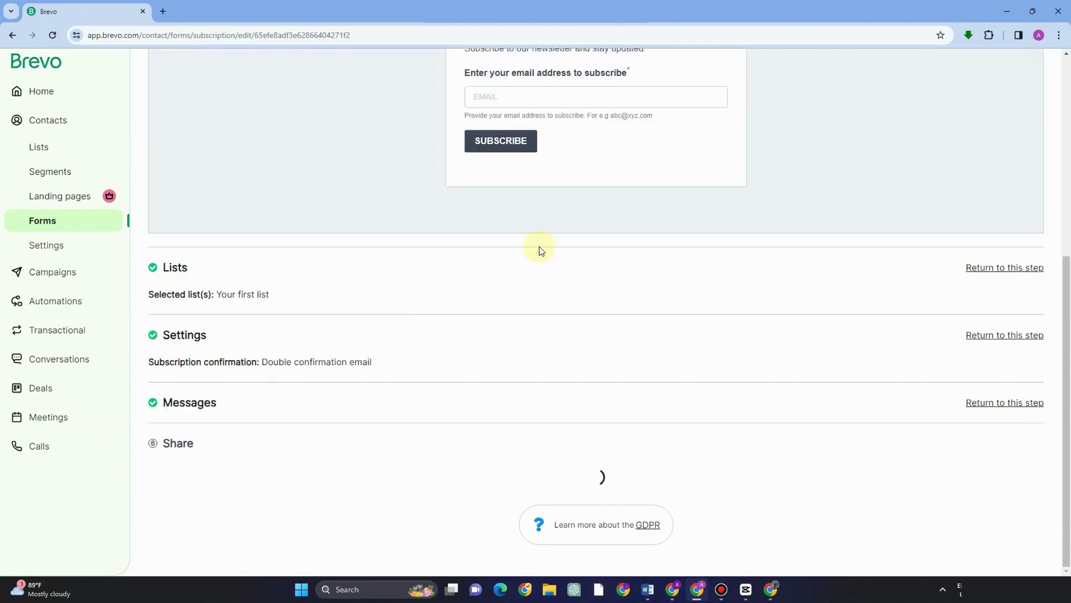
scroll(593, 286, down, 5)
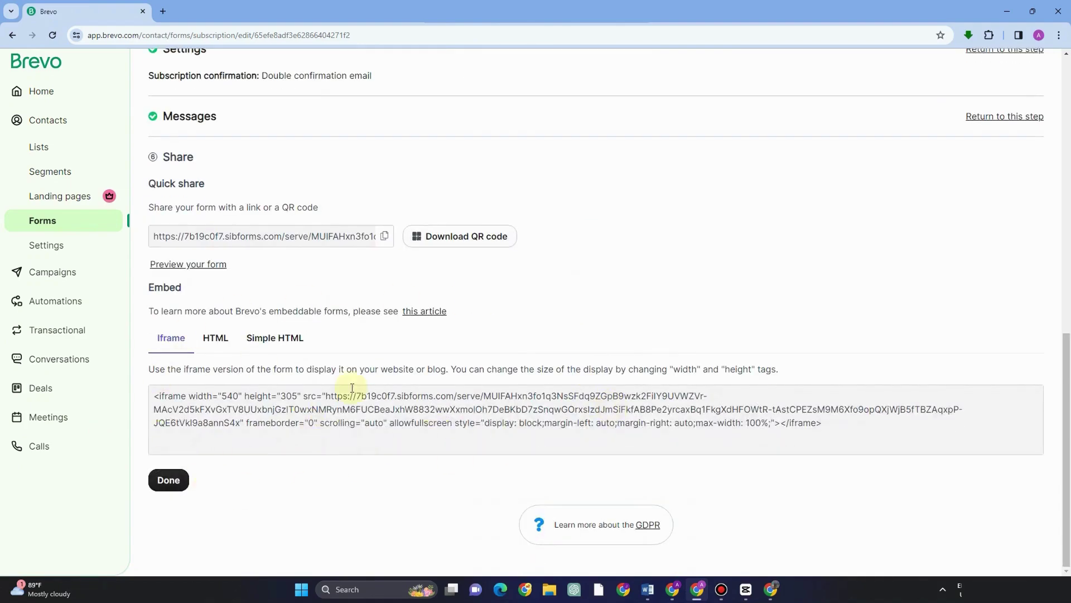
scroll(352, 387, up, 3)
click(386, 405)
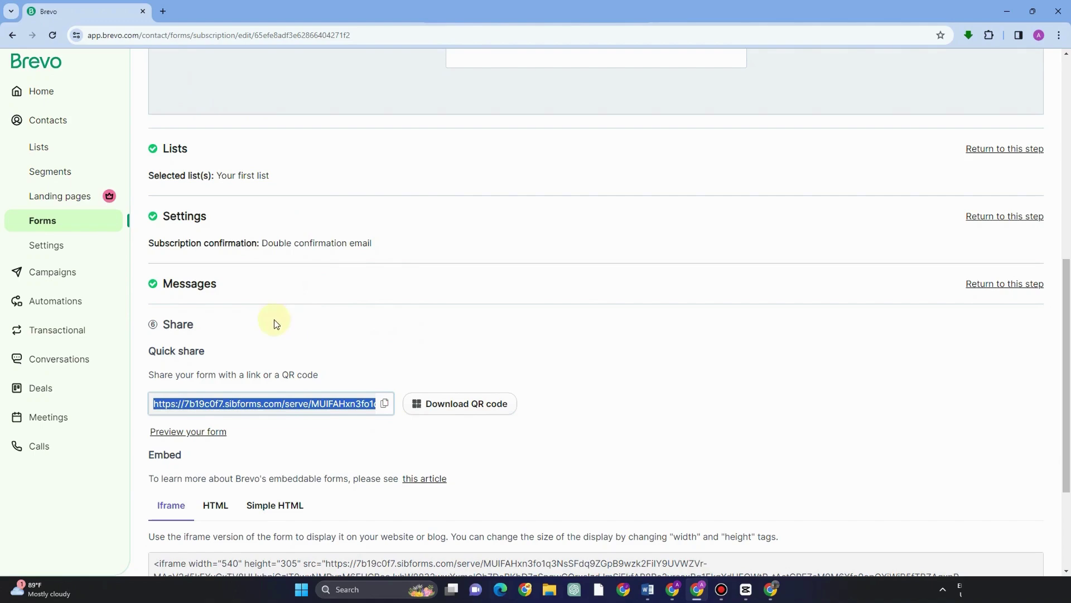
Step: Load the copied share link in a new browser tab, then return to the Brevo tab
click(163, 11)
key(ctrl+v)
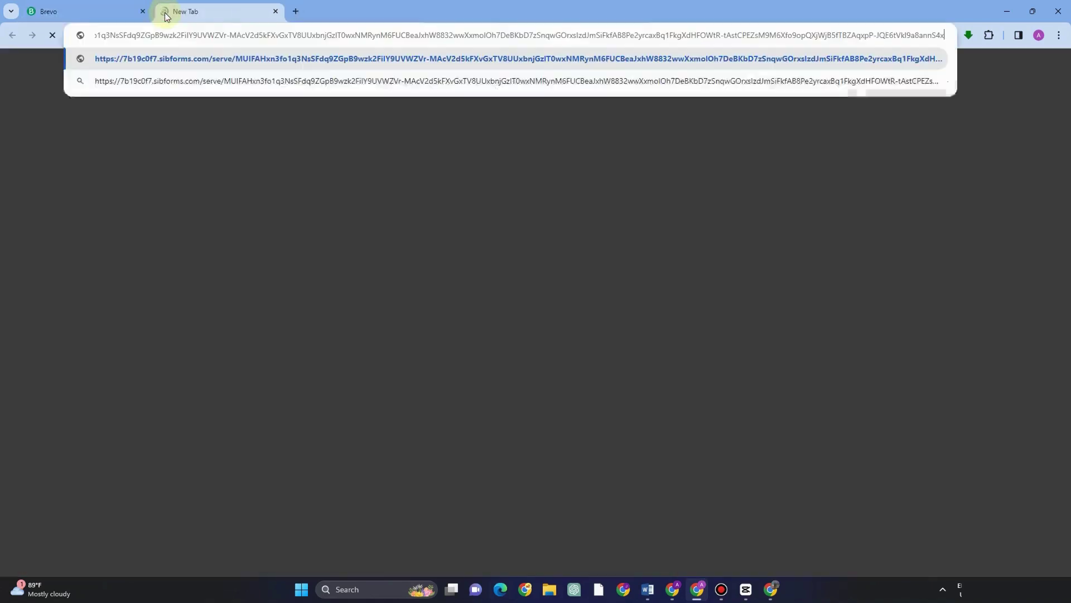
key(Return)
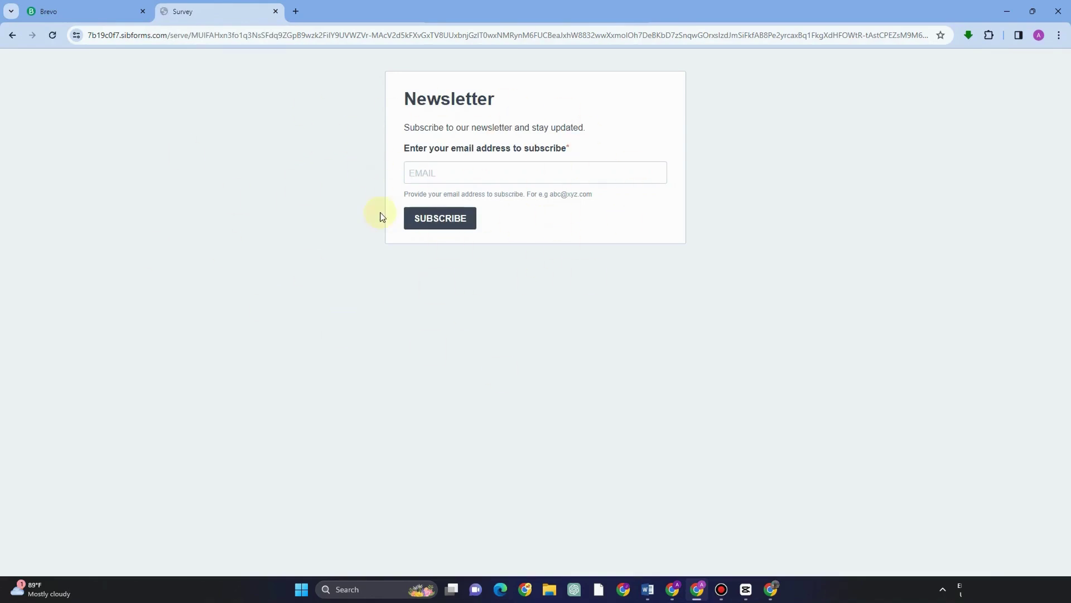
click(79, 11)
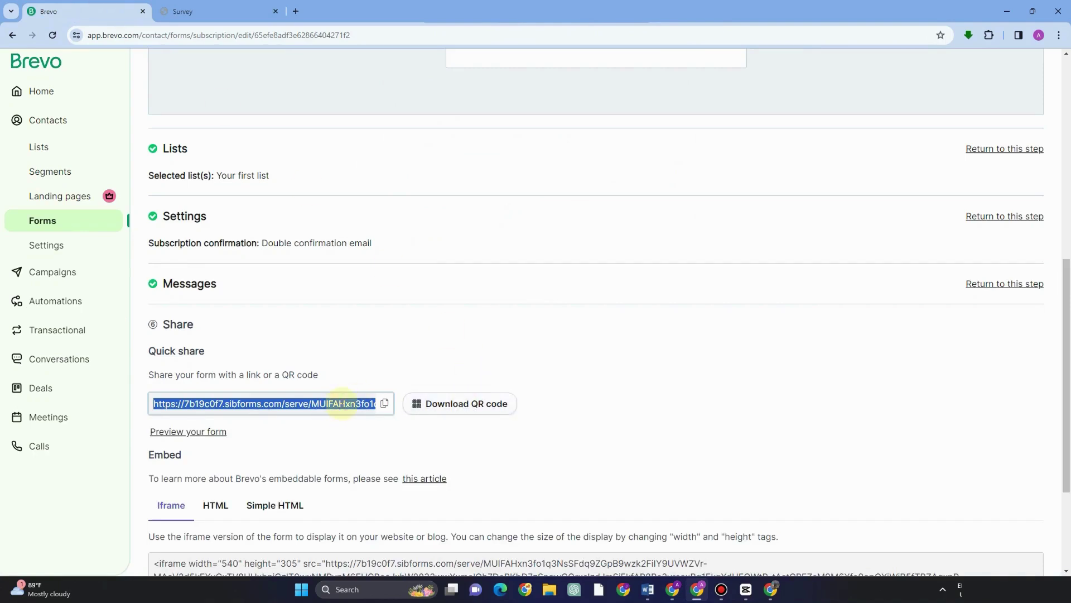
Step: Download the form's QR code as Survey QR code.png
key(alt)
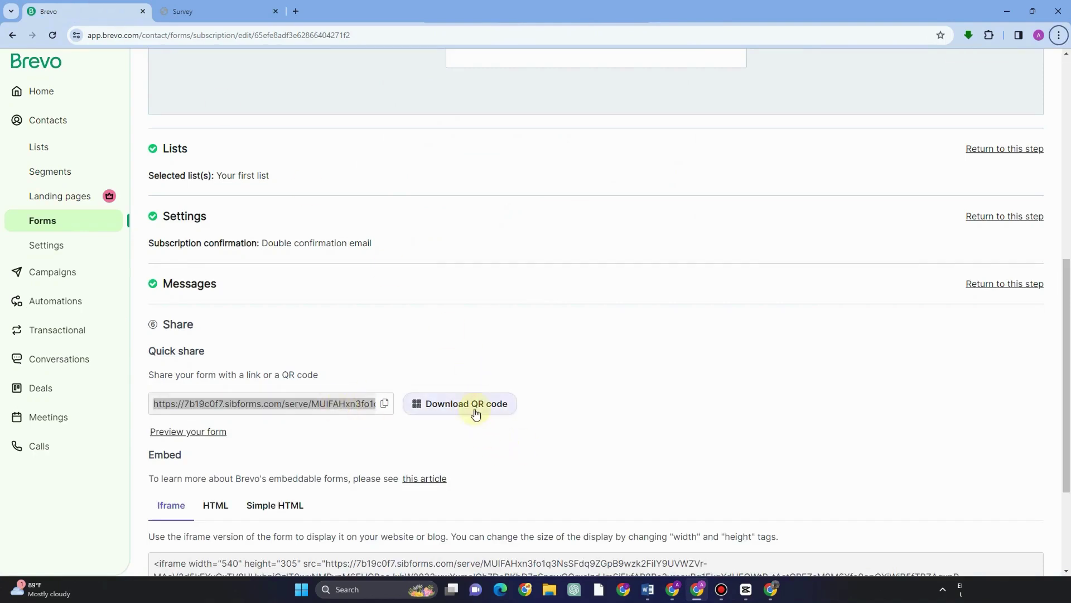
click(475, 410)
scroll(475, 410, down, 2)
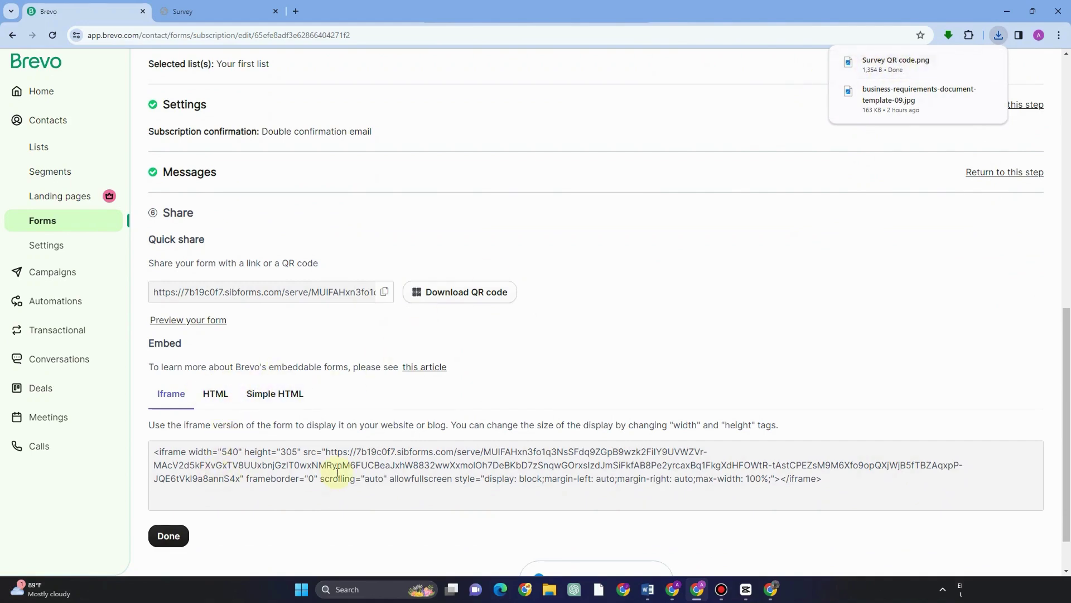
Step: Review the HTML and Simple HTML embed codes, finish, and sort Forms by Created at
click(216, 394)
scroll(266, 475, down, 3)
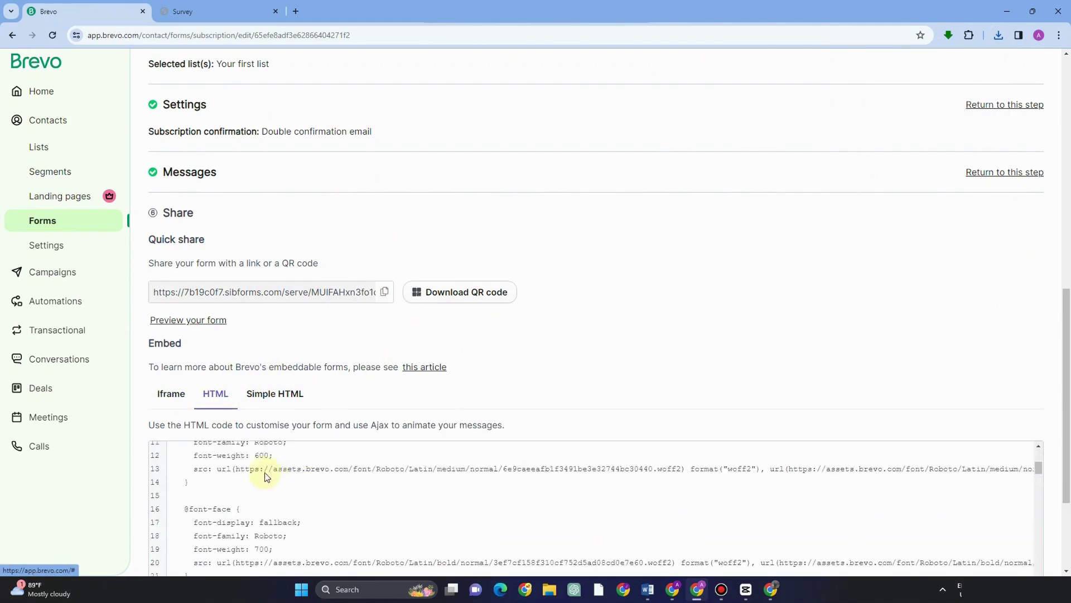
click(276, 393)
scroll(318, 435, down, 4)
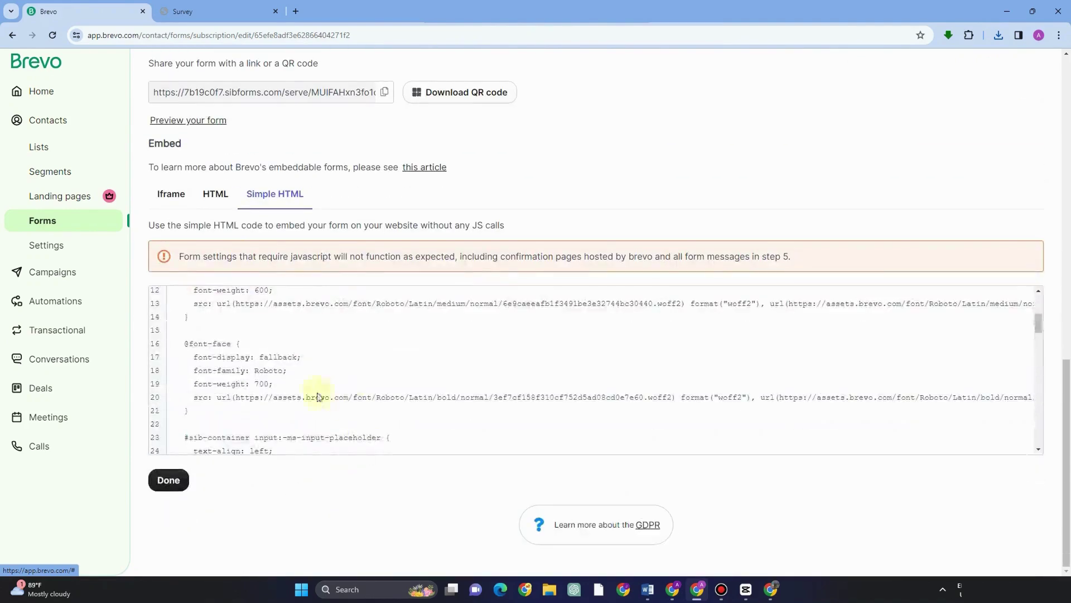
click(169, 481)
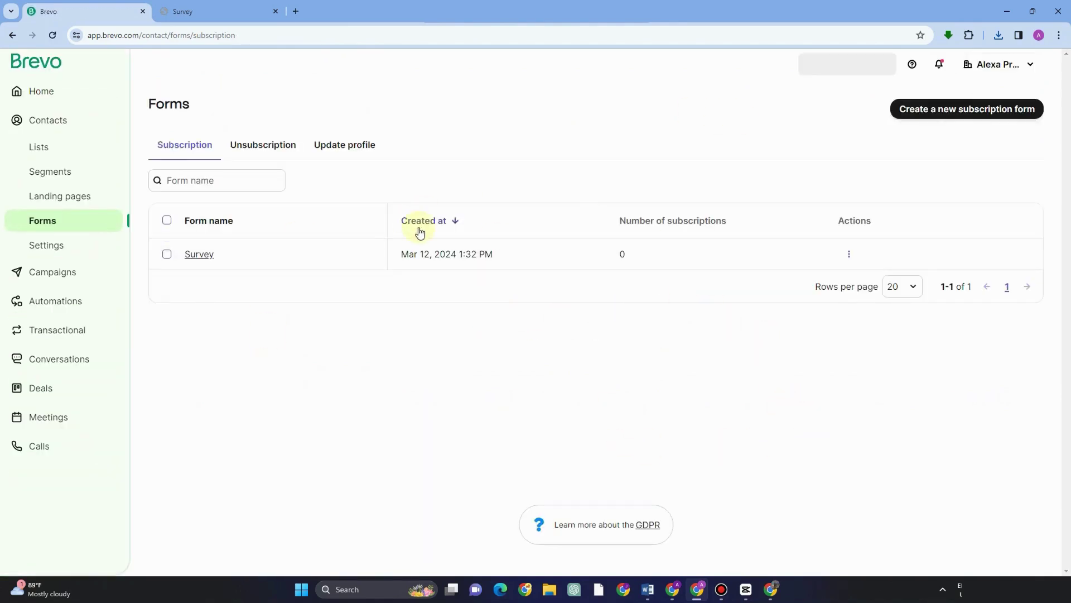
click(419, 223)
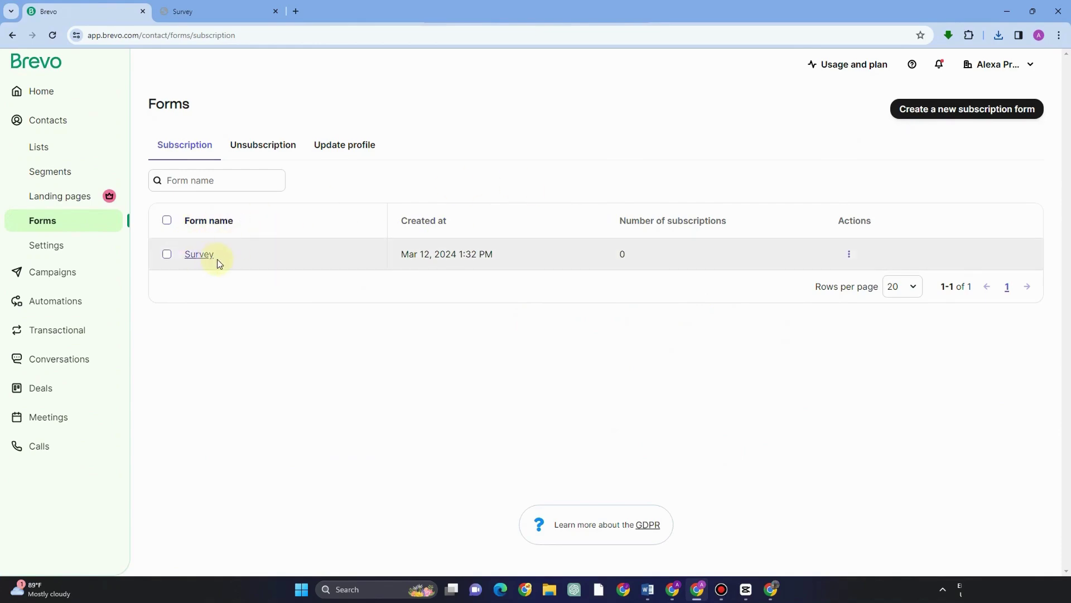